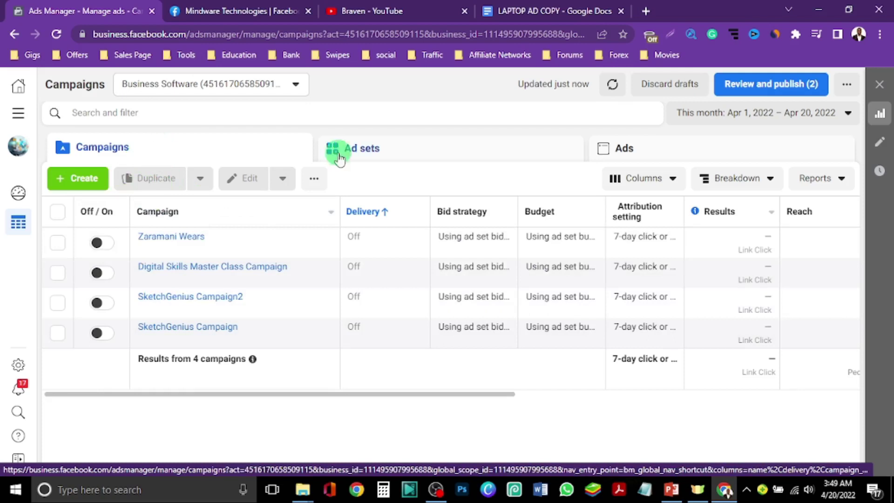
Step: View the ad sets and ads lists, and start a new campaign with the Engagement objective
click(413, 155)
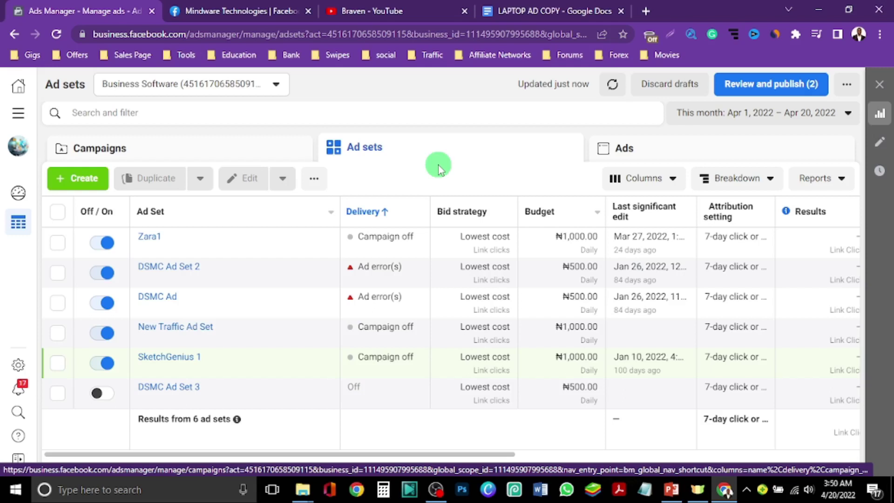
click(732, 154)
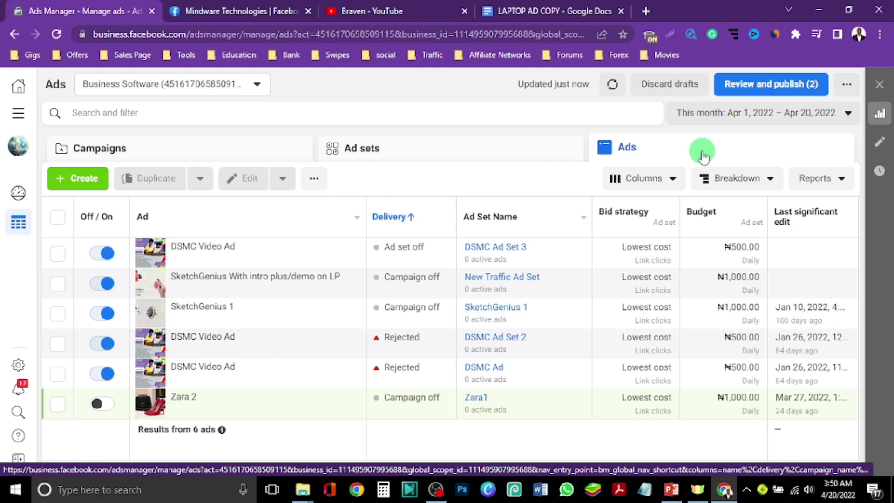
click(83, 180)
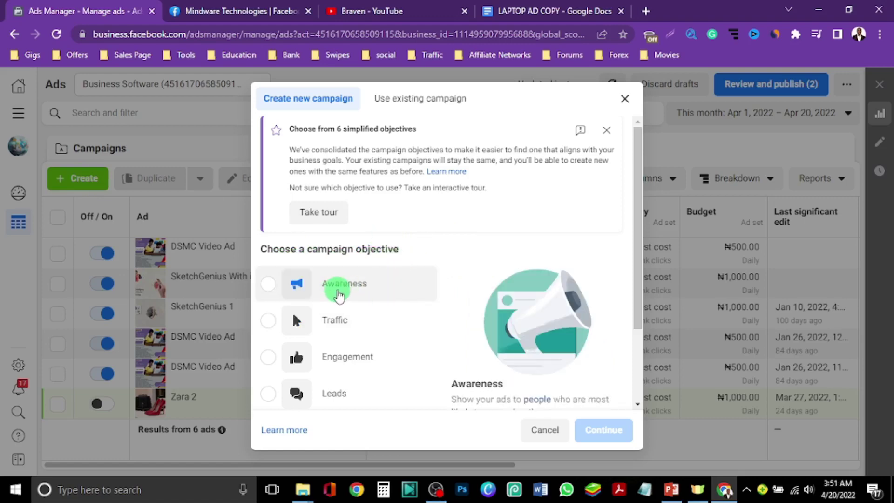
scroll(349, 291, down, 2)
scroll(358, 291, down, 1)
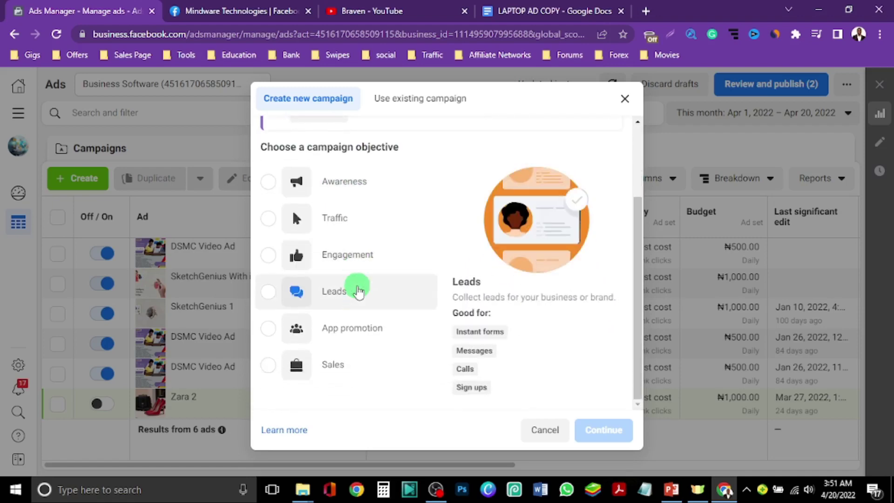
scroll(358, 291, up, 3)
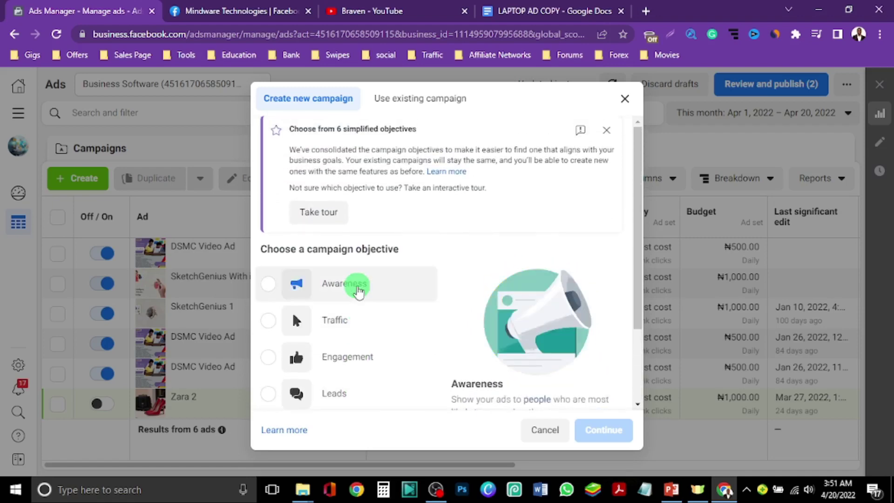
scroll(385, 285, down, 3)
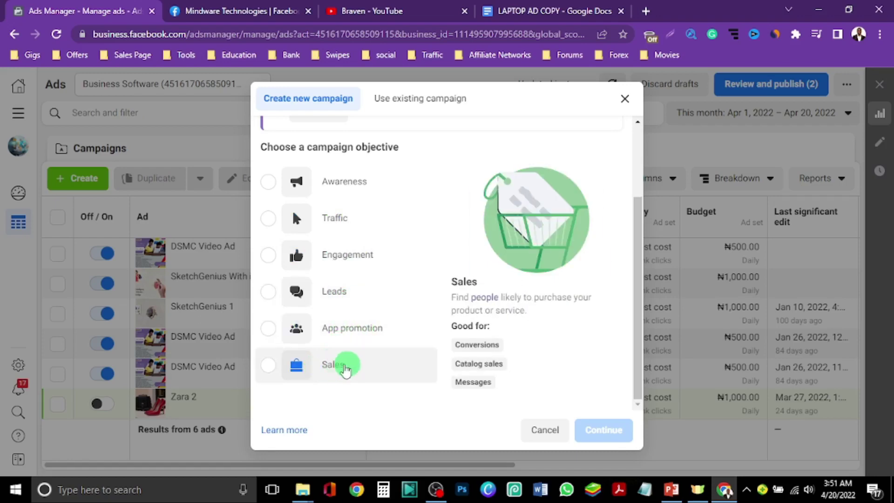
scroll(359, 342, up, 2)
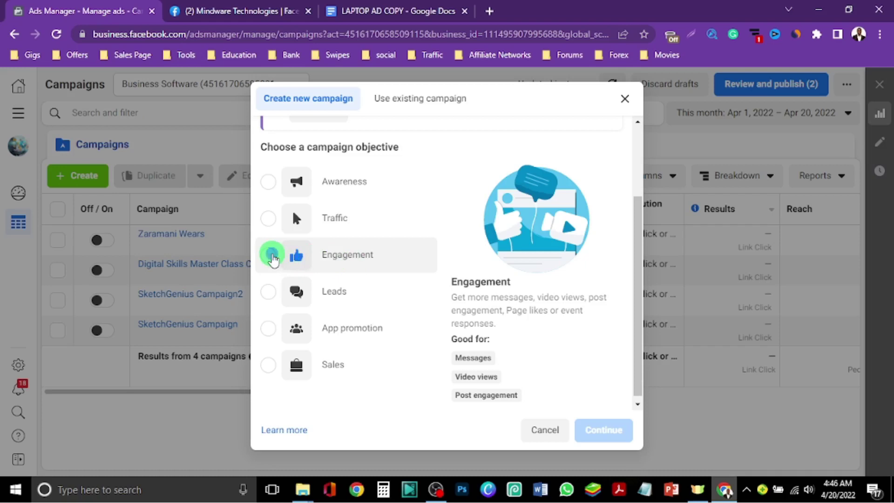
click(269, 255)
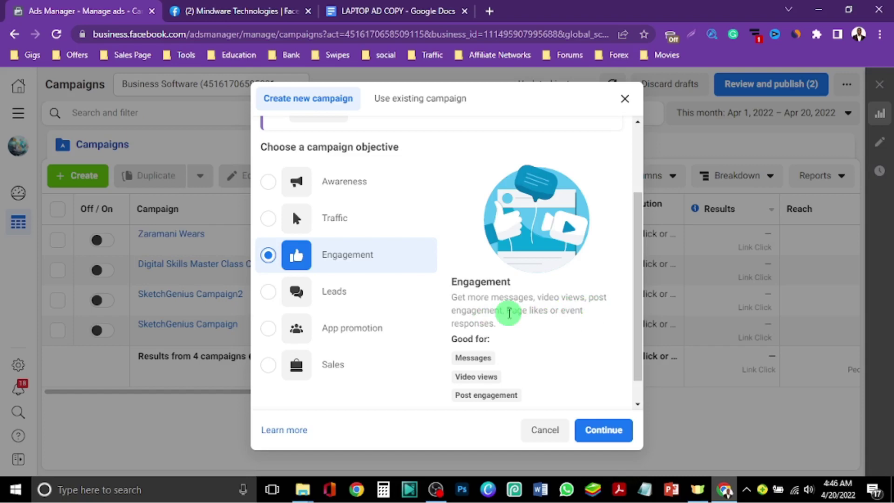
Step: Name the campaign "whatsapp ads set up", its ad set "whatsapp ad1" and its ad "whatsapp ad", and create the draft
scroll(508, 312, down, 1)
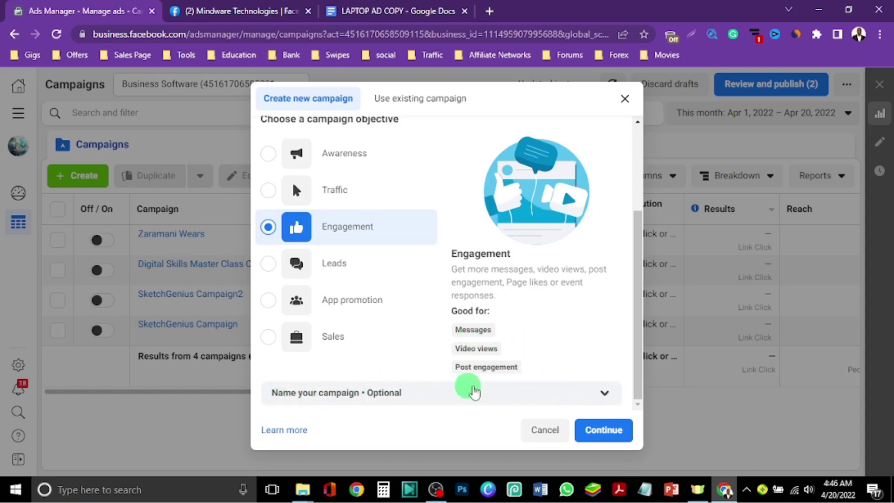
click(605, 393)
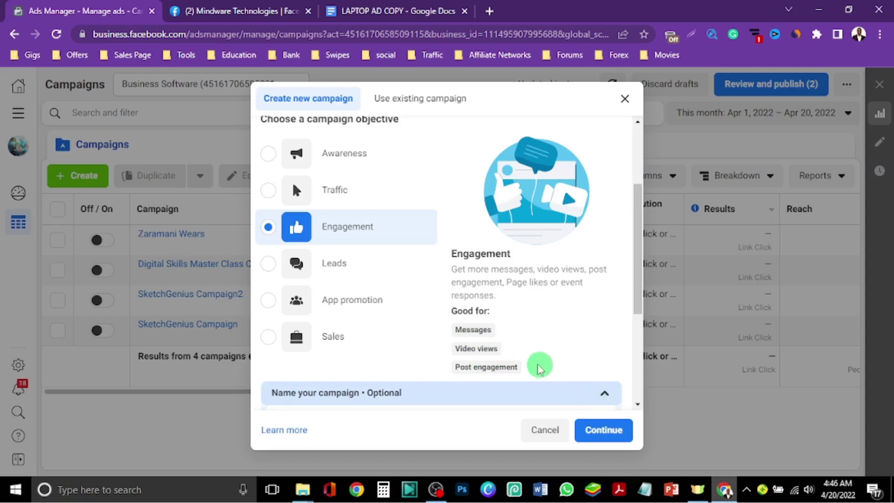
scroll(513, 361, down, 4)
click(378, 260)
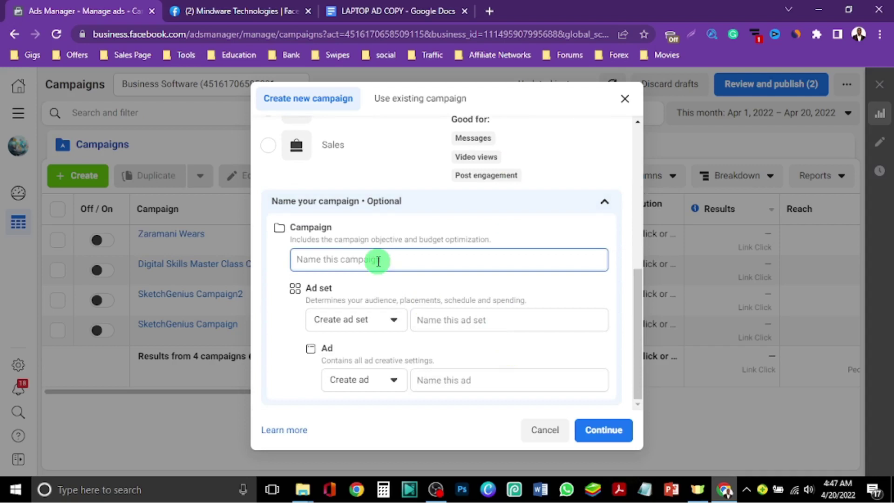
text(whats)
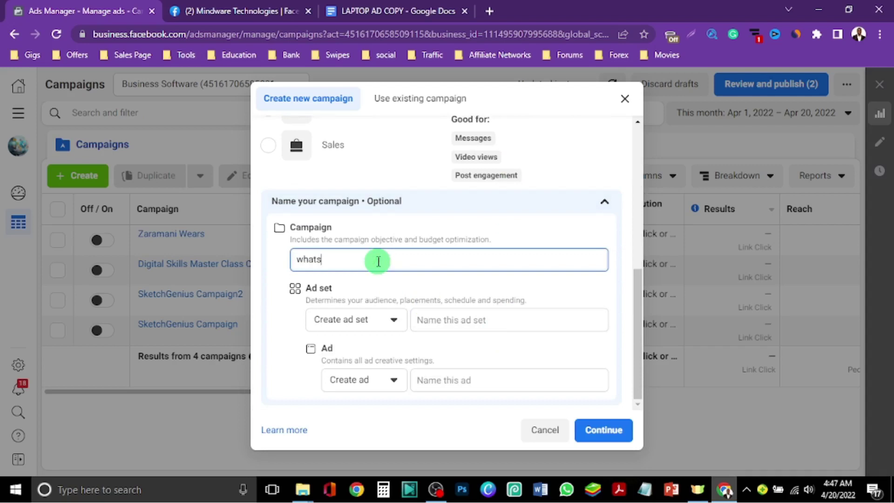
text(app ads set up)
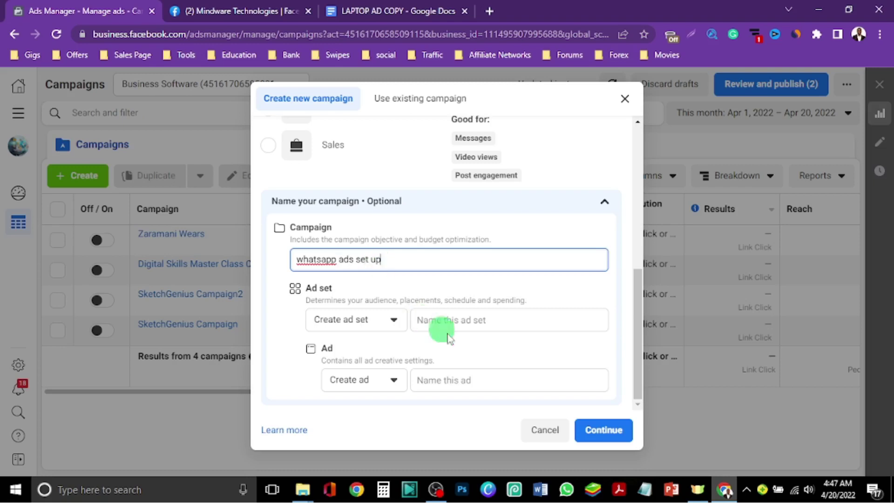
click(438, 319)
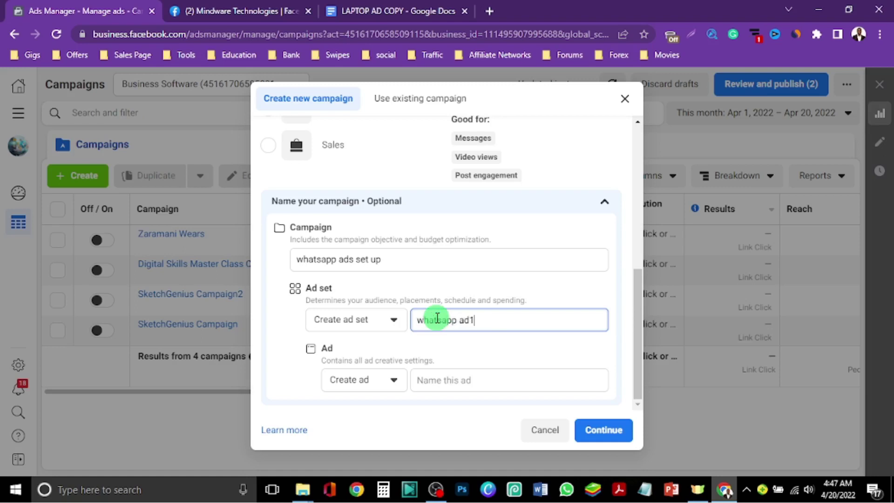
click(458, 379)
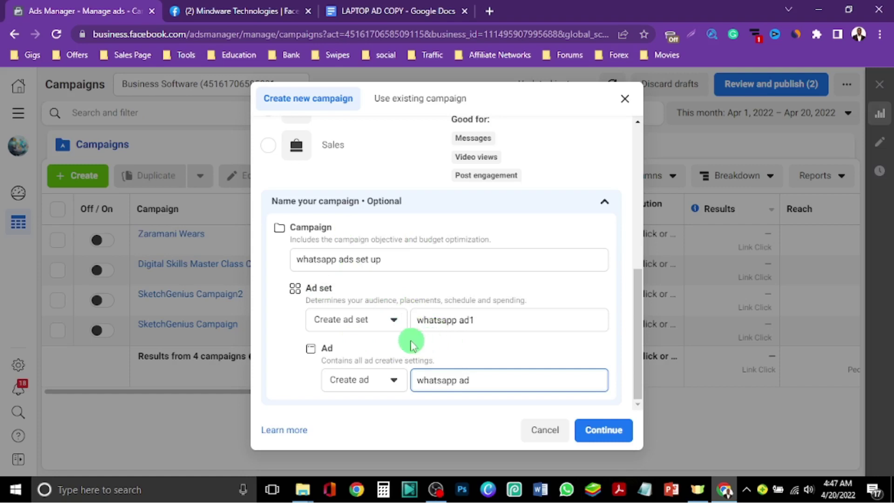
click(605, 429)
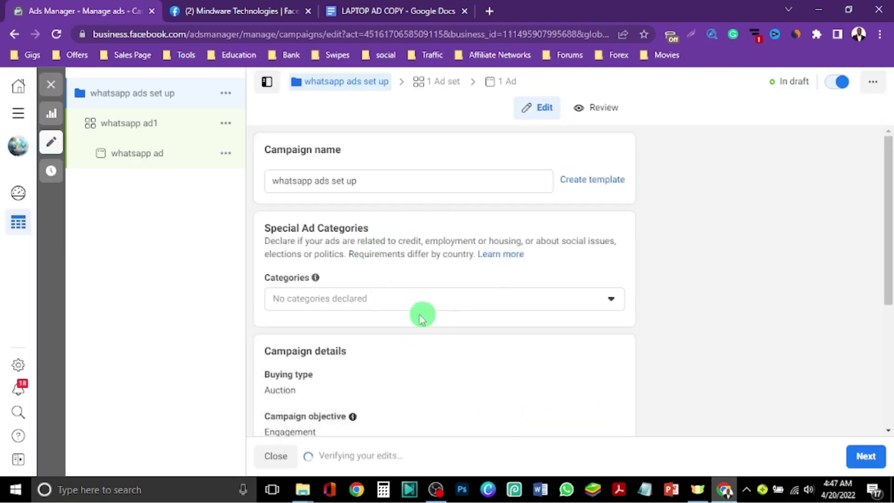
Step: Review the campaign's special ad categories, buying type, objective choices, A/B test and budget optimization settings
scroll(392, 309, down, 1)
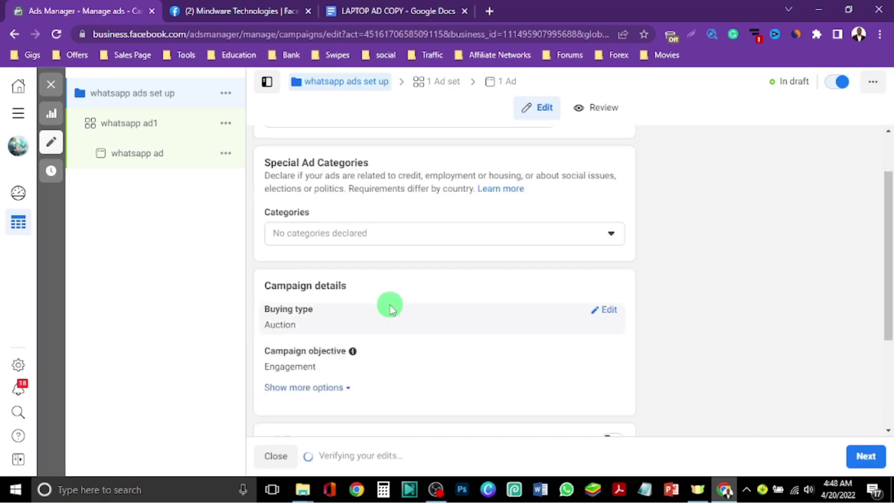
scroll(392, 310, up, 1)
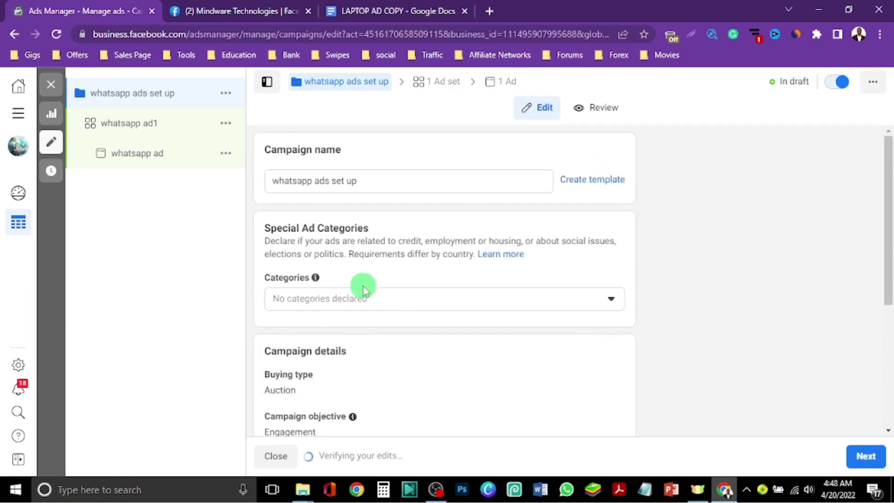
scroll(405, 293, down, 1)
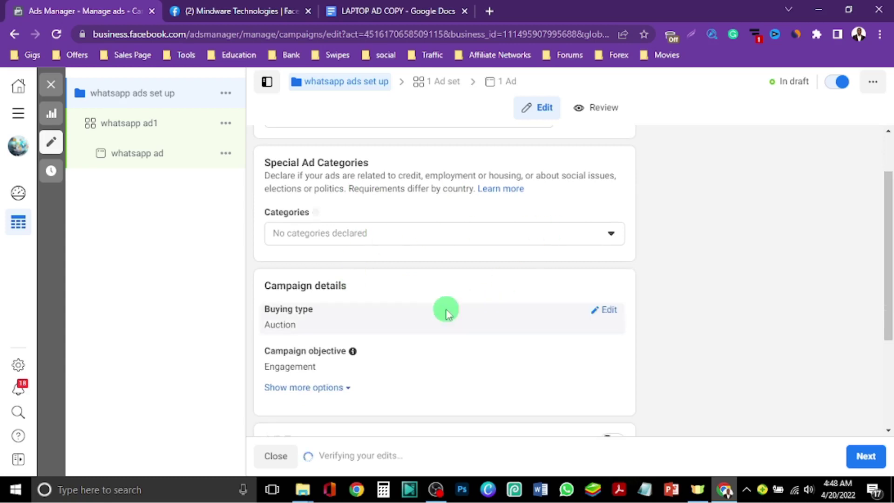
scroll(470, 306, down, 1)
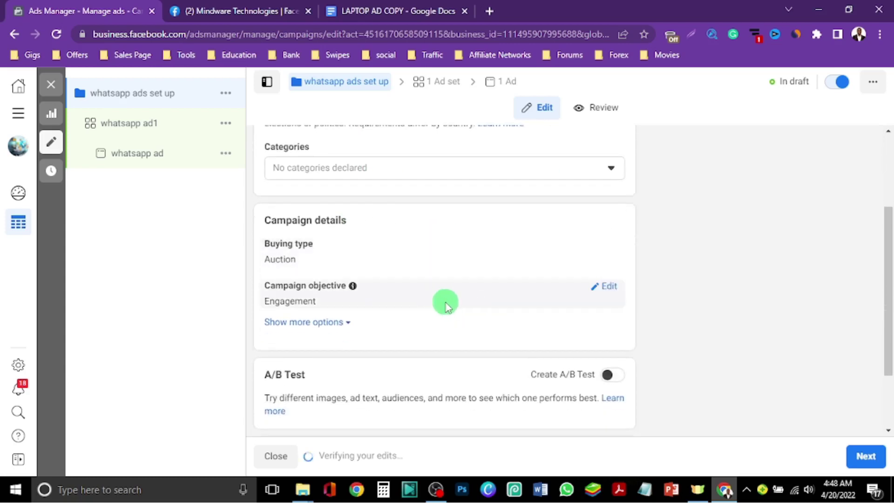
scroll(445, 303, down, 1)
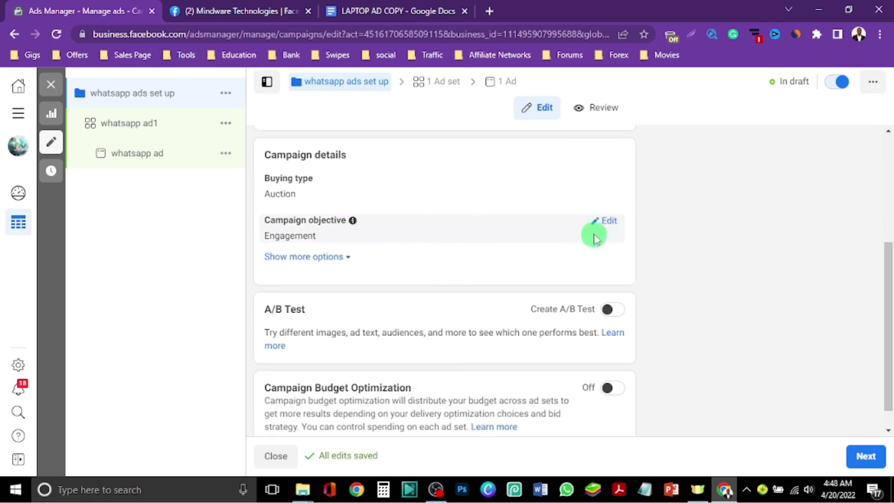
click(606, 222)
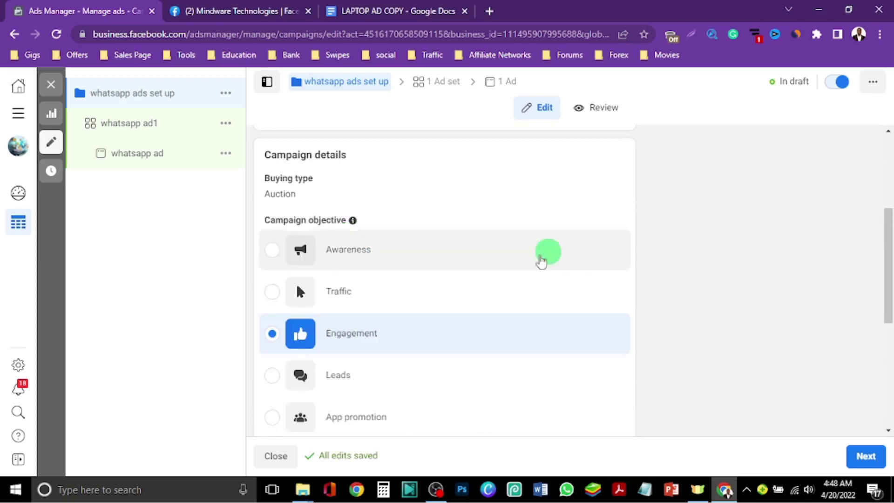
mouse_move(343, 335)
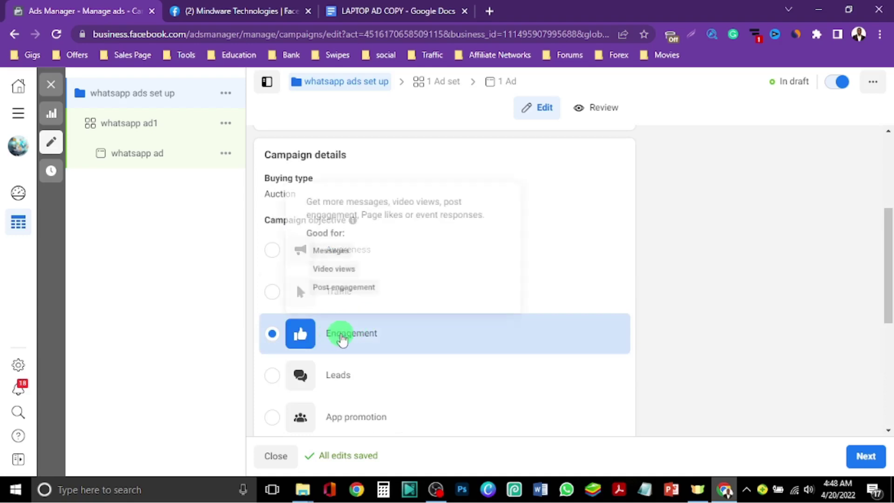
scroll(517, 294, down, 4)
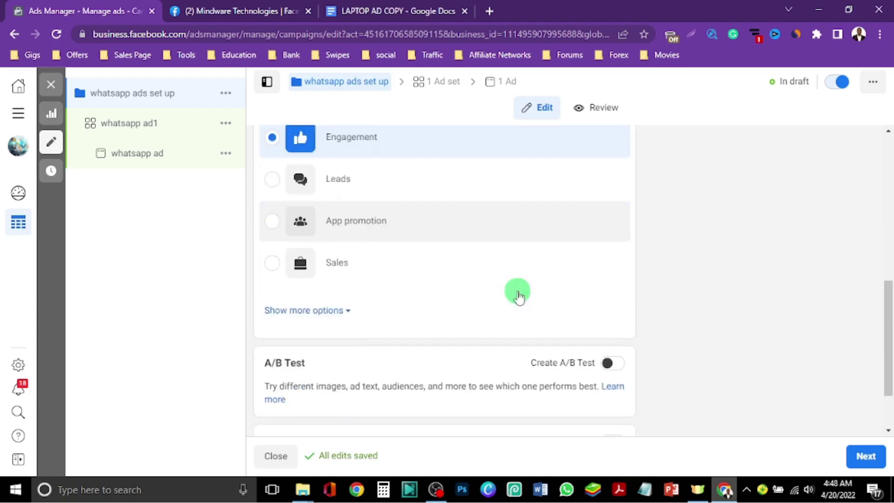
scroll(510, 297, down, 2)
scroll(420, 303, down, 1)
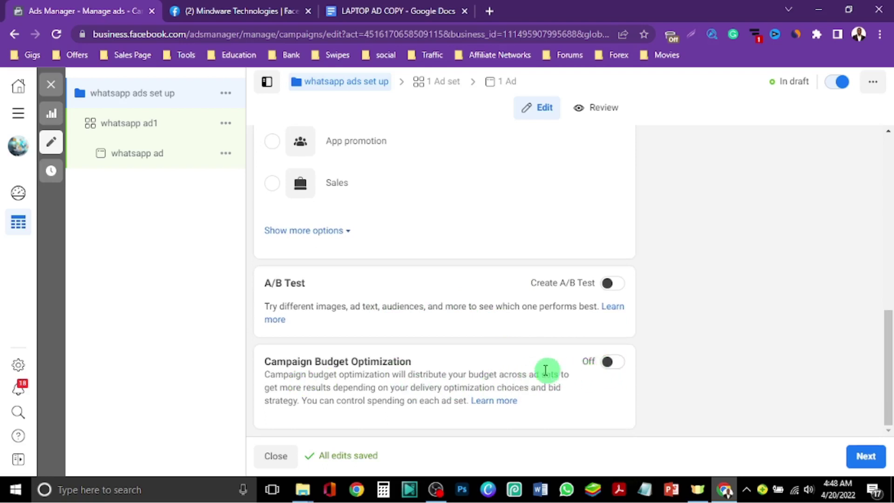
Step: Continue to the ad set and choose Messaging Apps as the conversion location with the Click to message ad type
click(859, 460)
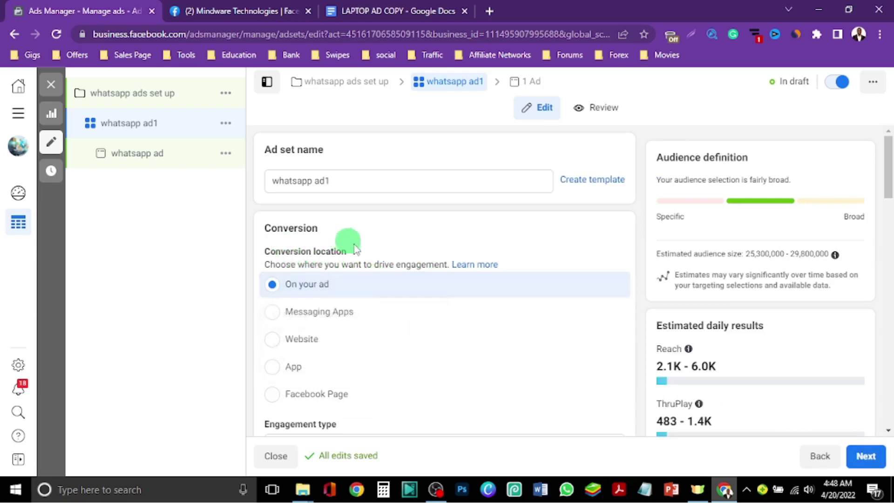
scroll(364, 250, down, 1)
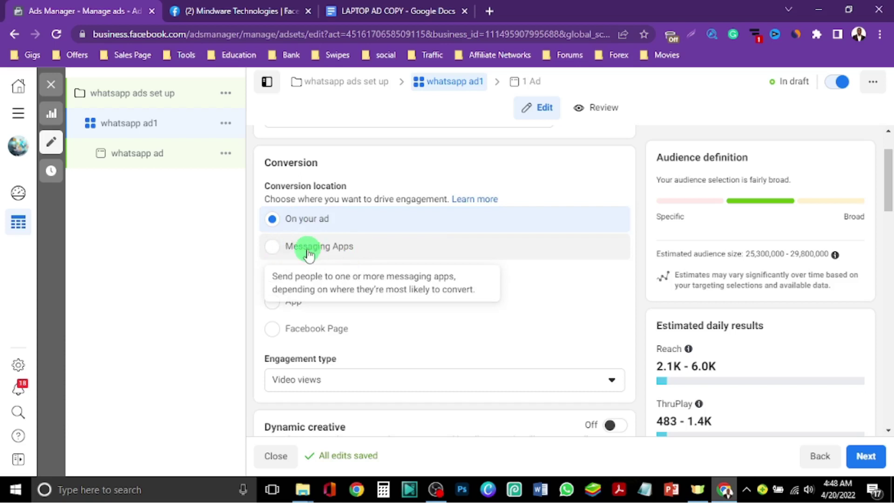
click(277, 249)
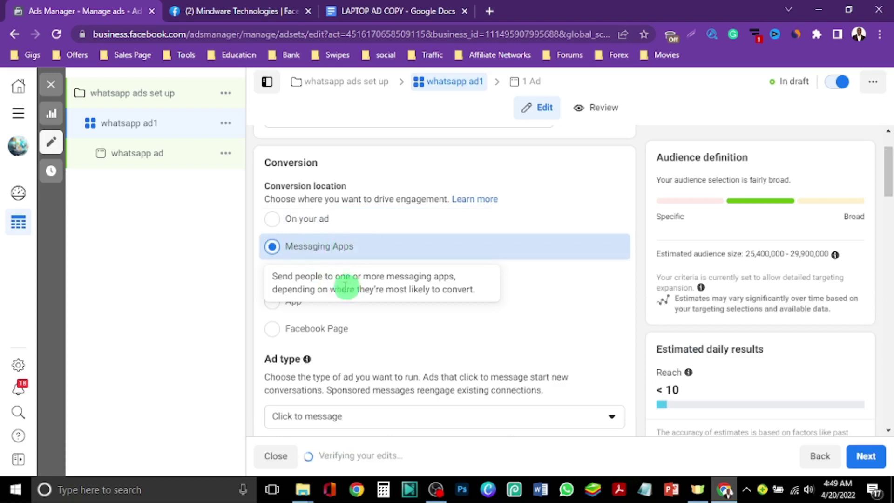
scroll(341, 289, down, 3)
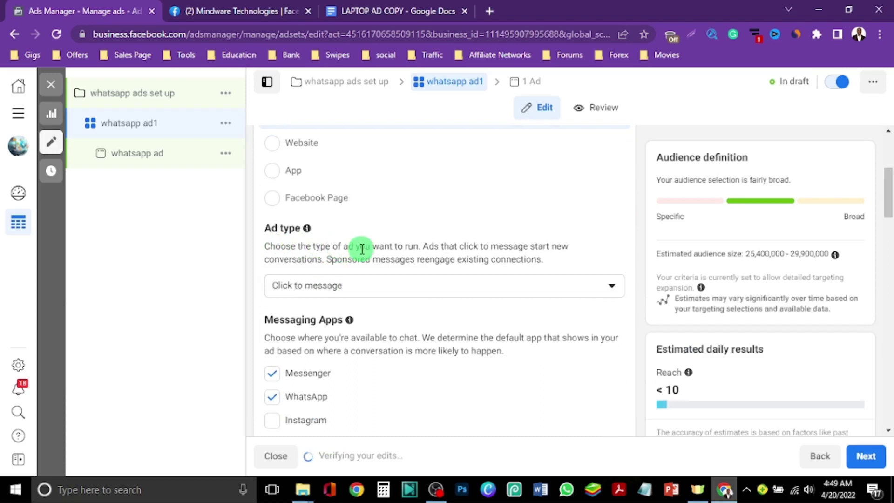
scroll(359, 247, down, 1)
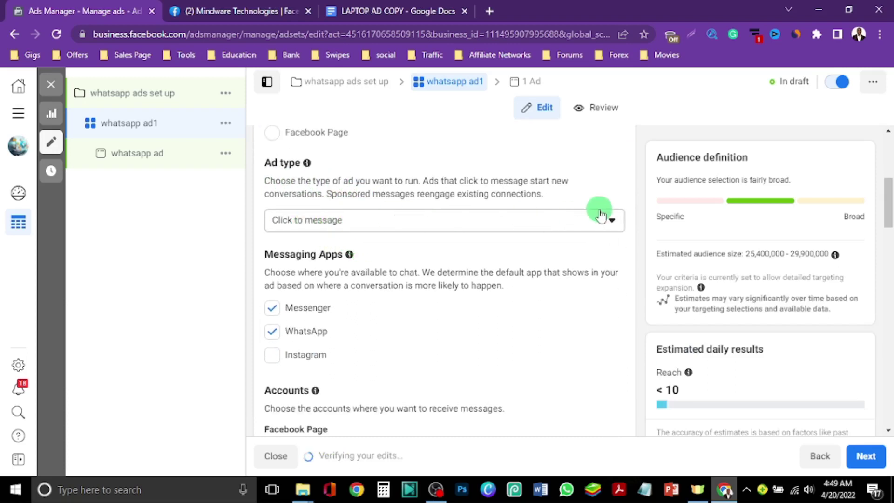
click(612, 222)
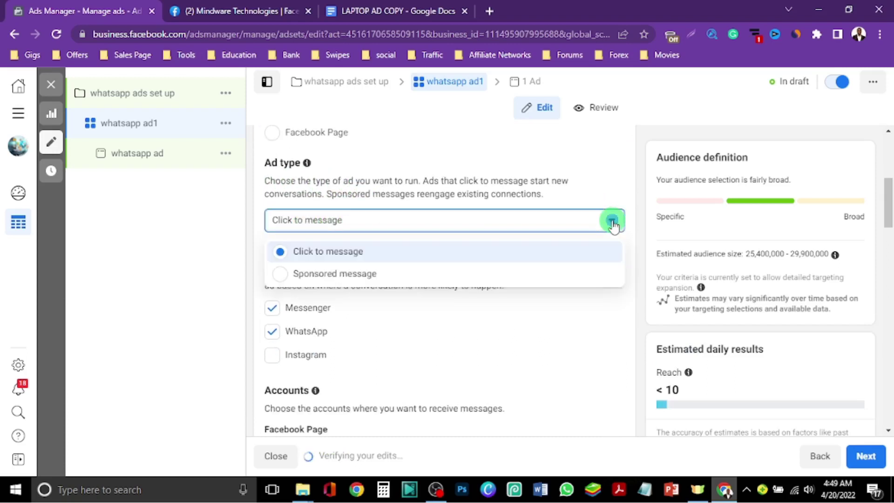
click(424, 256)
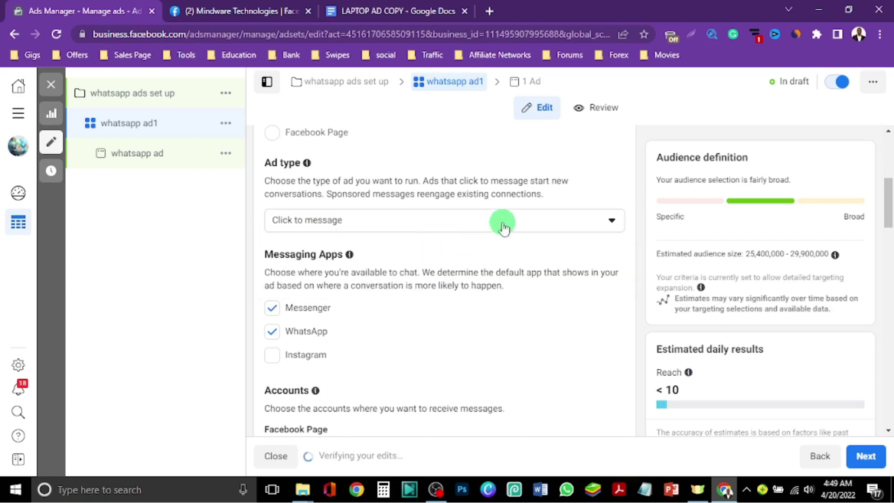
Step: Exclude Messenger from the ad set's messaging apps so that only WhatsApp is used for chats
scroll(406, 250, down, 1)
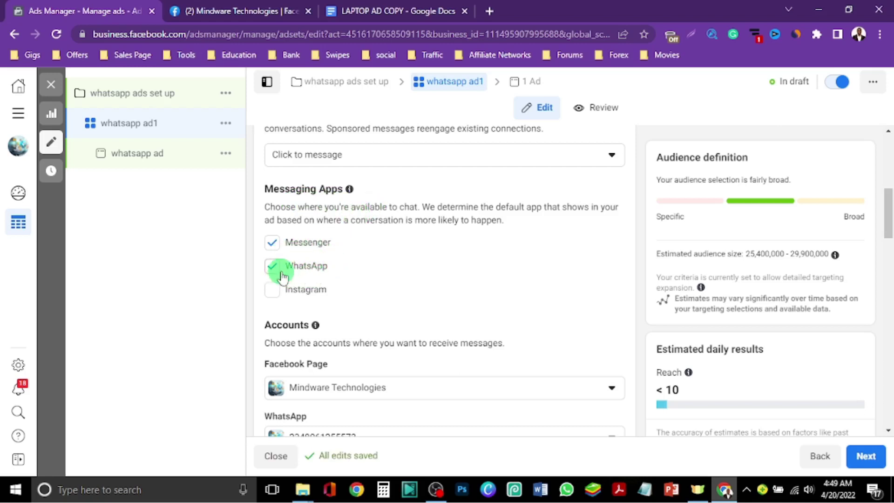
click(272, 248)
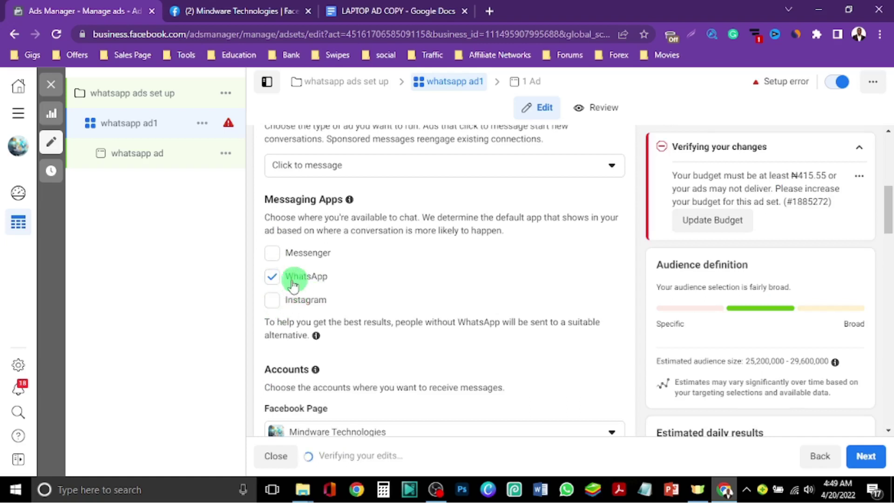
scroll(310, 285, down, 1)
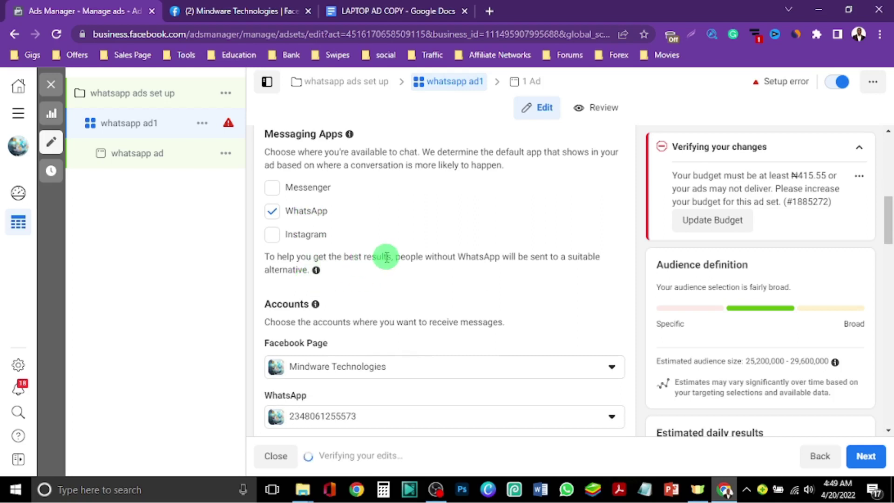
Step: Open the choice of Facebook Pages that can receive the ad set's messages
scroll(373, 275, down, 1)
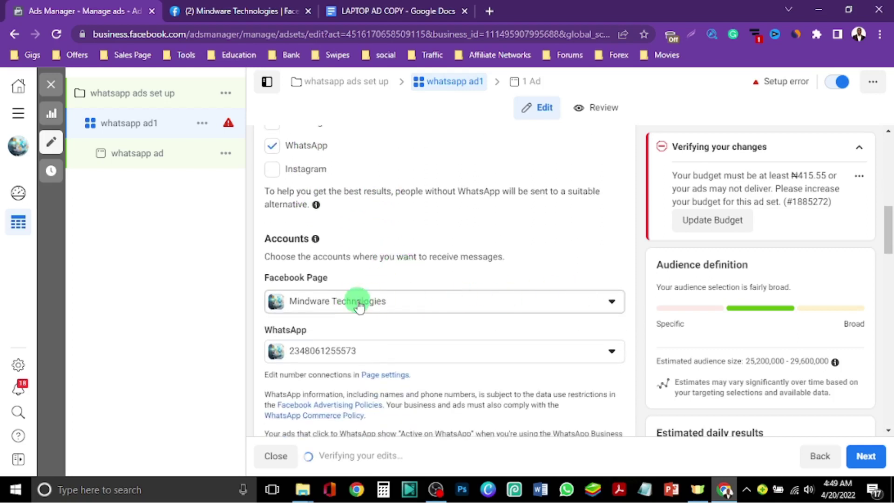
scroll(361, 303, down, 1)
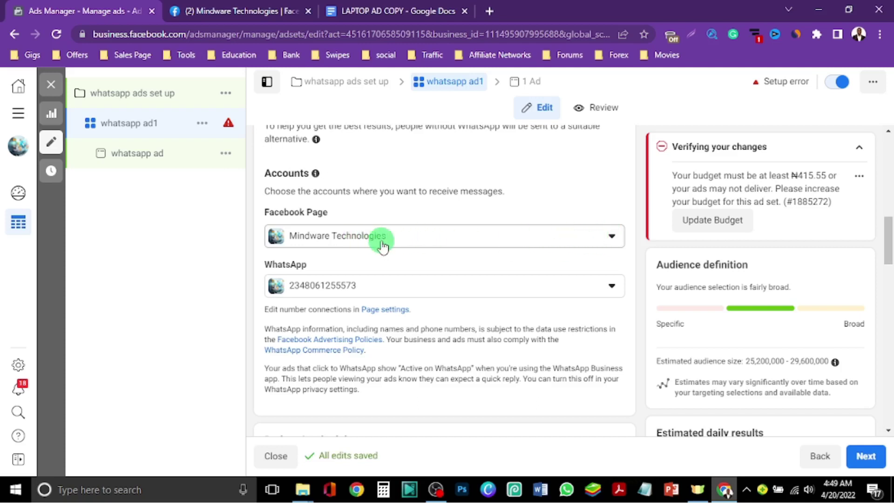
click(609, 236)
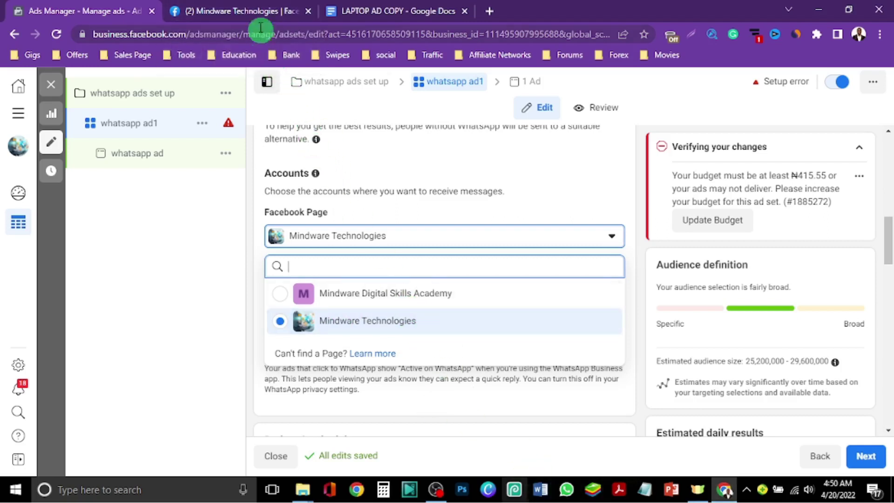
Step: Switch to the Mindware Technologies Facebook Page and look through its recent posts
click(254, 14)
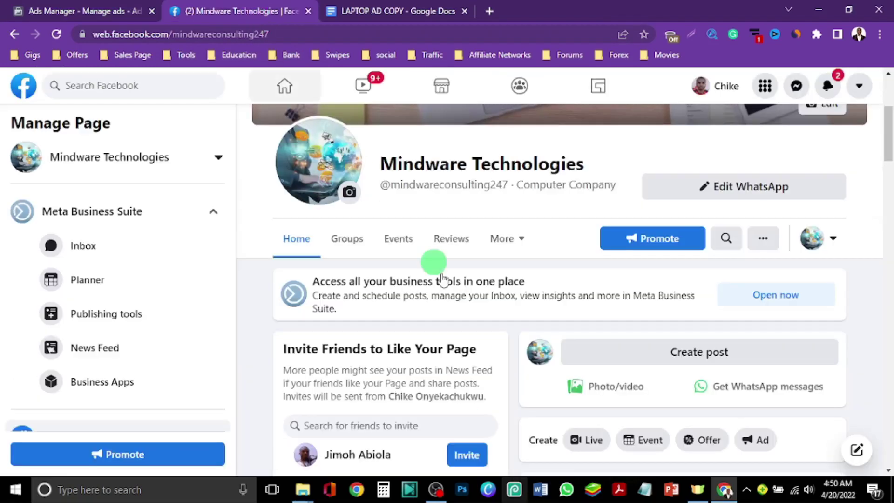
scroll(421, 393, down, 5)
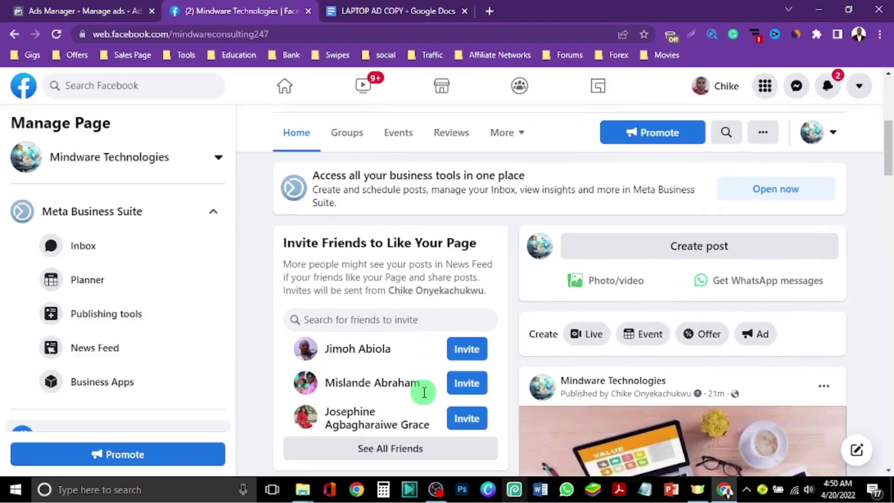
scroll(424, 396, down, 5)
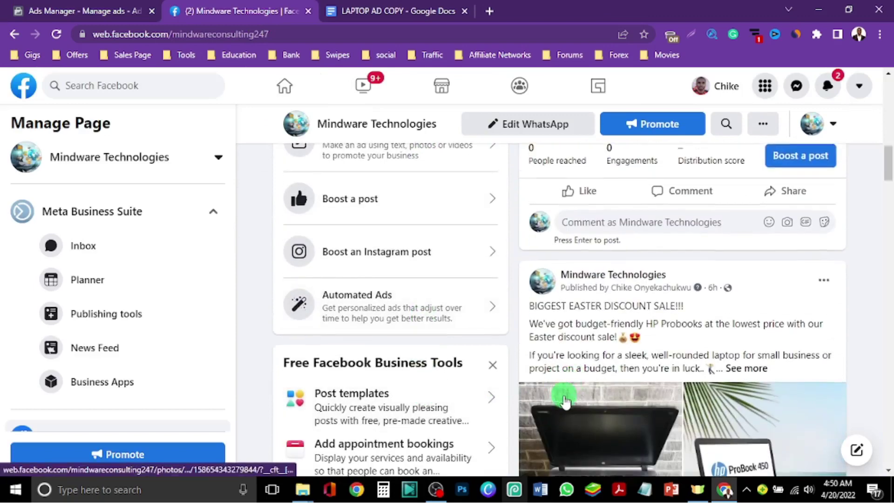
scroll(573, 386, down, 4)
scroll(543, 400, down, 4)
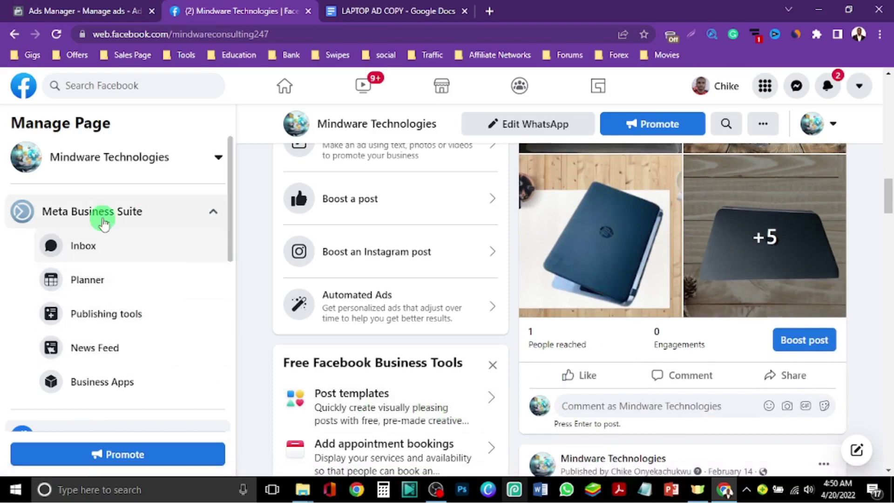
Step: Look through the Page's management options and open the Page settings
scroll(88, 260, down, 3)
scroll(82, 265, down, 4)
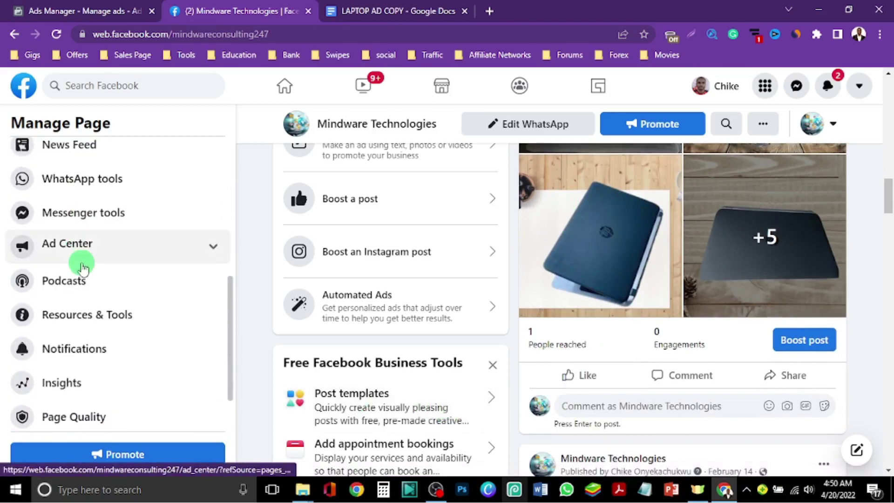
scroll(89, 326, down, 2)
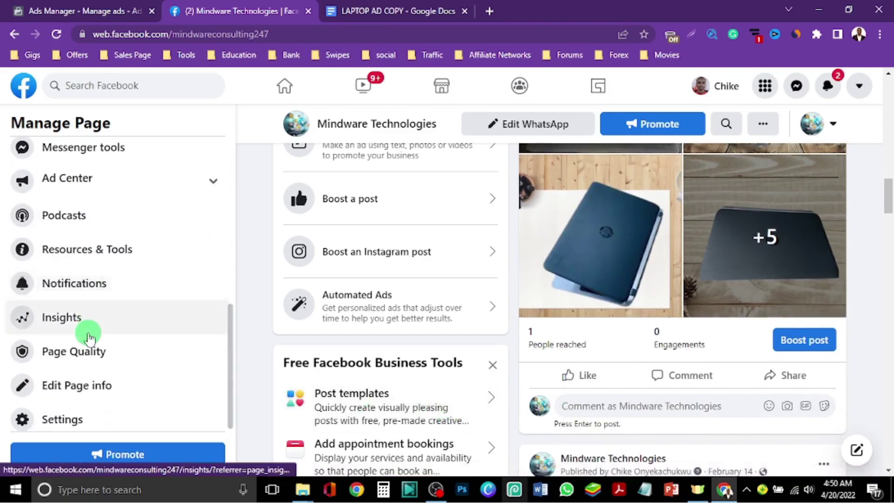
scroll(89, 339, up, 3)
scroll(88, 336, up, 1)
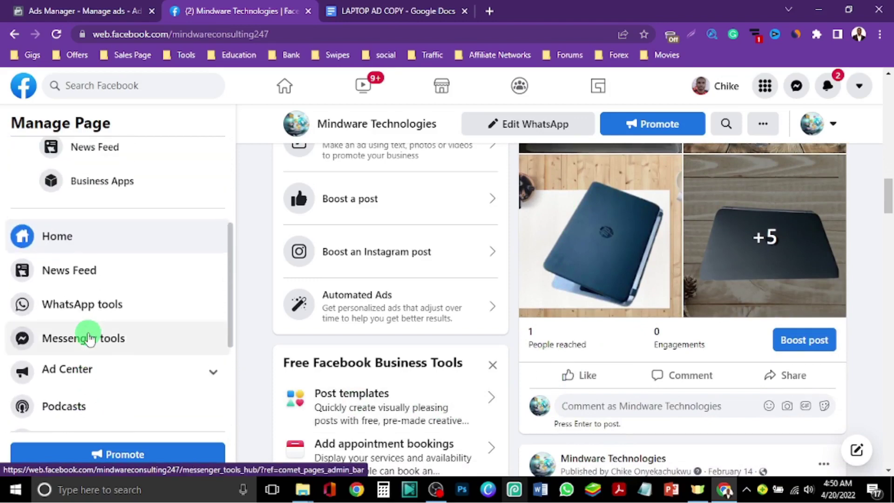
scroll(99, 349, down, 4)
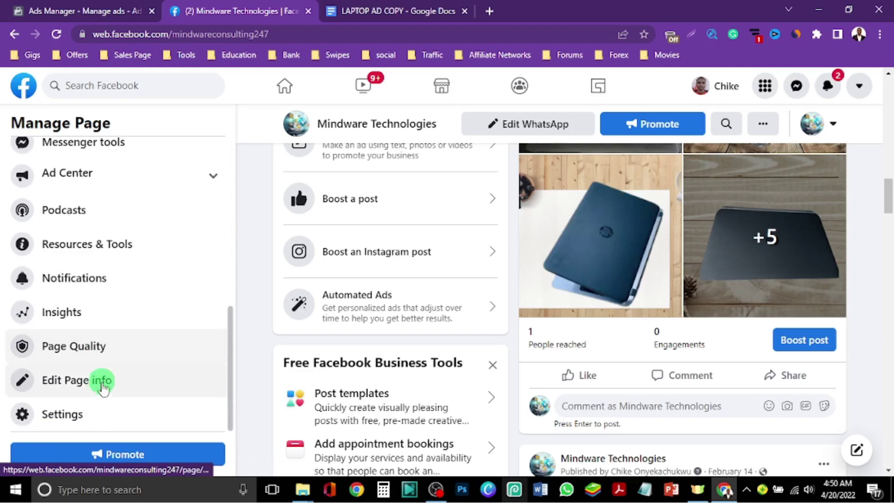
click(72, 414)
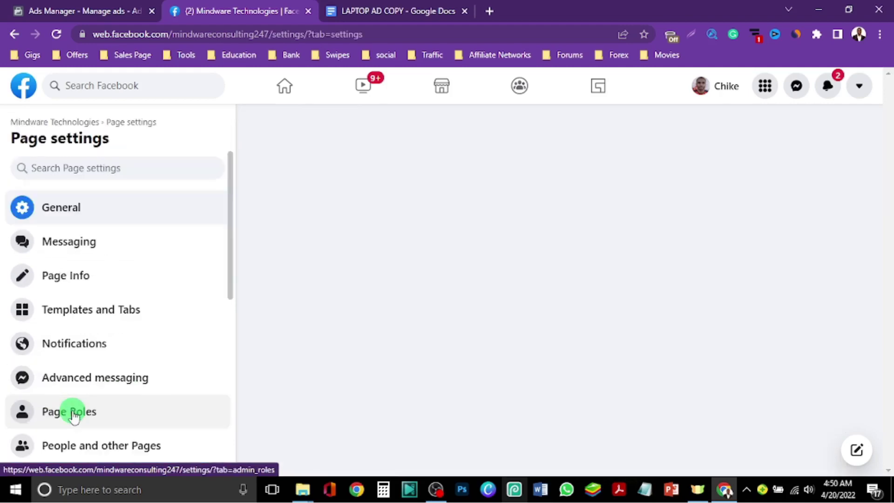
Step: Open the Page's WhatsApp settings and review the connected number, action button and number display options
scroll(108, 347, down, 5)
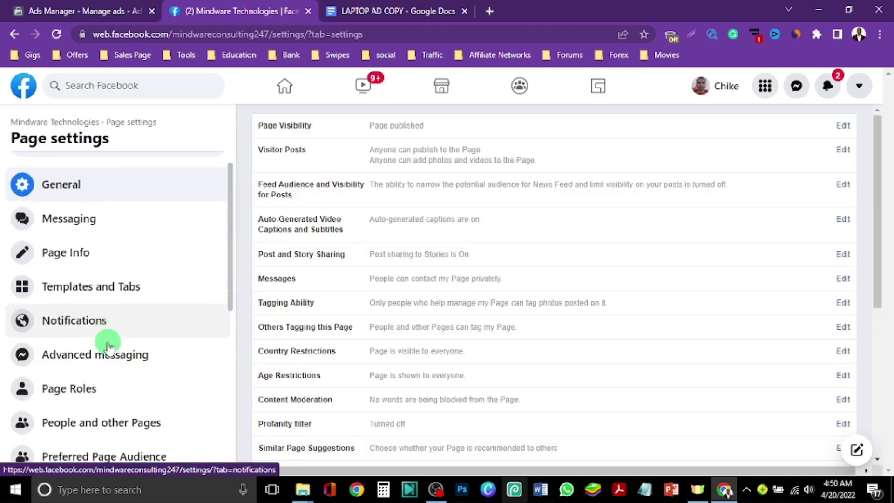
scroll(108, 347, down, 3)
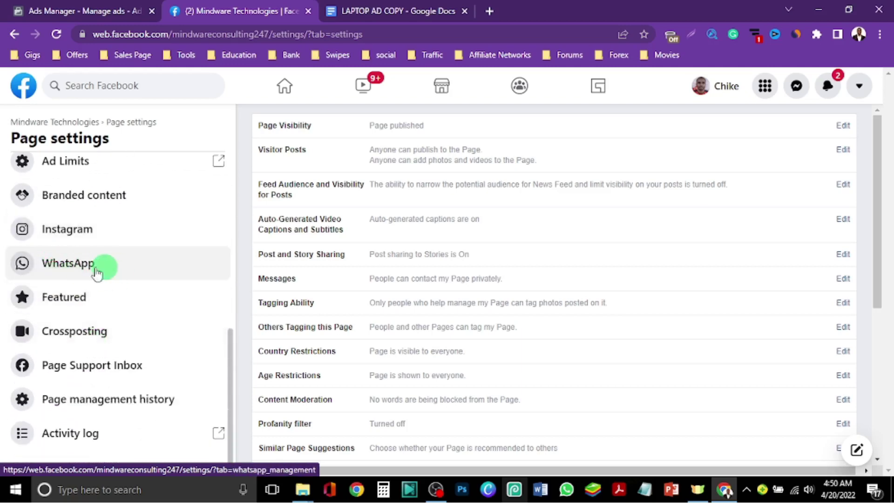
click(69, 263)
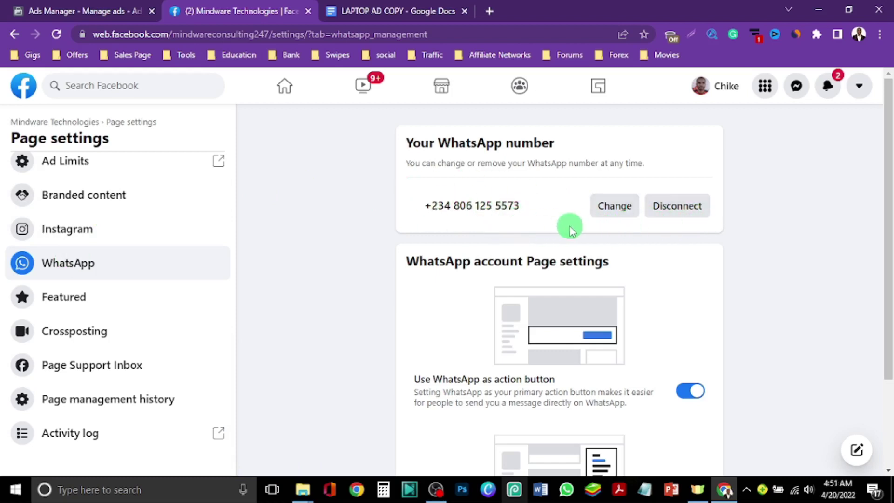
scroll(565, 226, down, 2)
scroll(521, 225, down, 1)
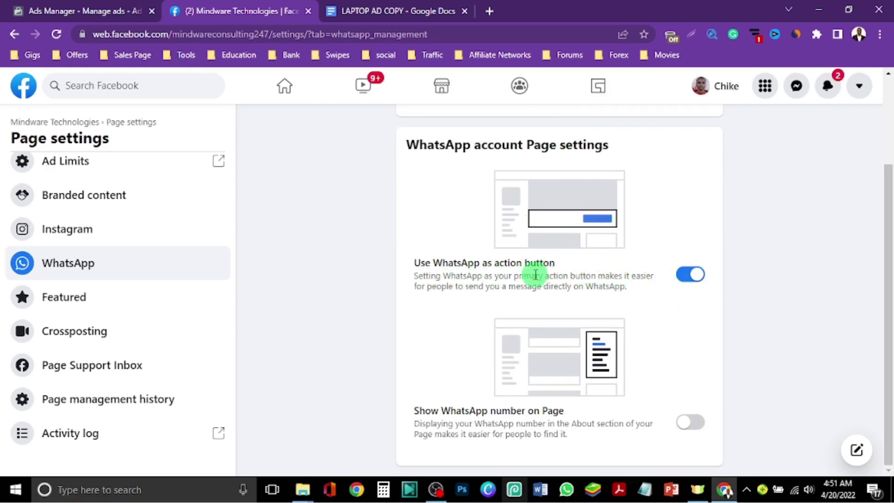
Step: Go back to the Page's home, return to Ads Manager and select Mindware Technologies as the ad set's Facebook Page
click(81, 123)
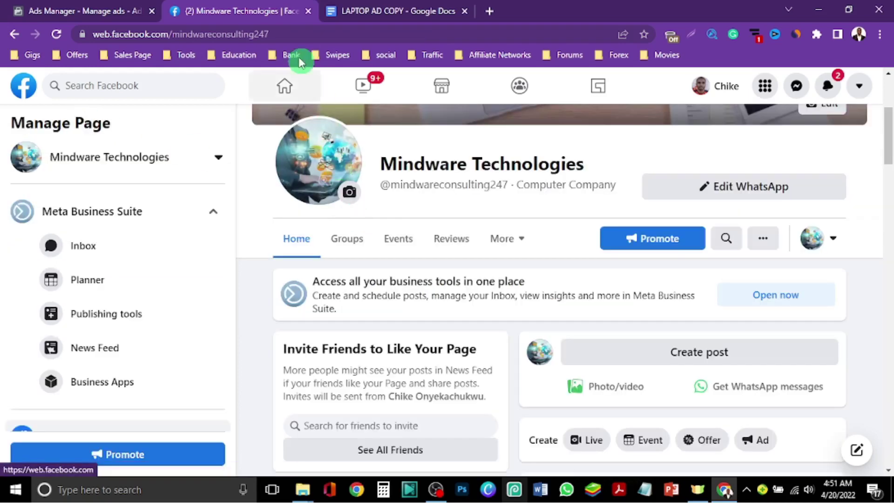
click(105, 12)
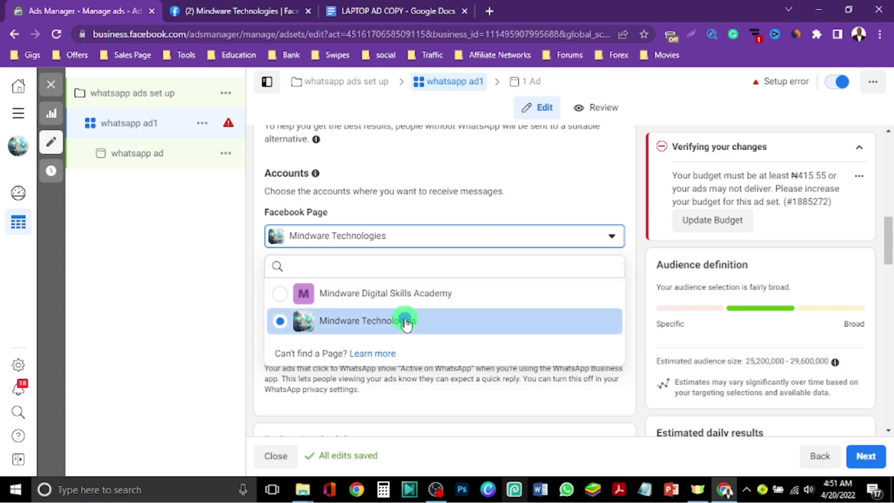
click(407, 321)
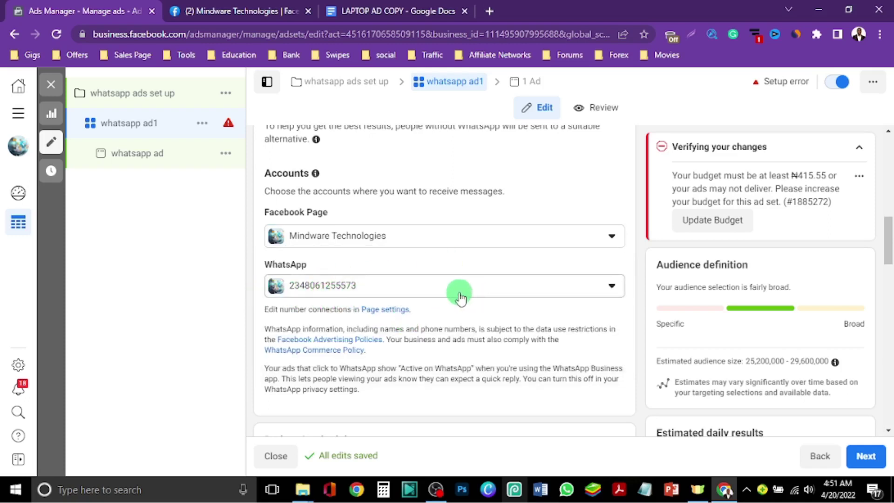
Step: Set the ad set's daily budget to ₦2000
scroll(455, 300, down, 4)
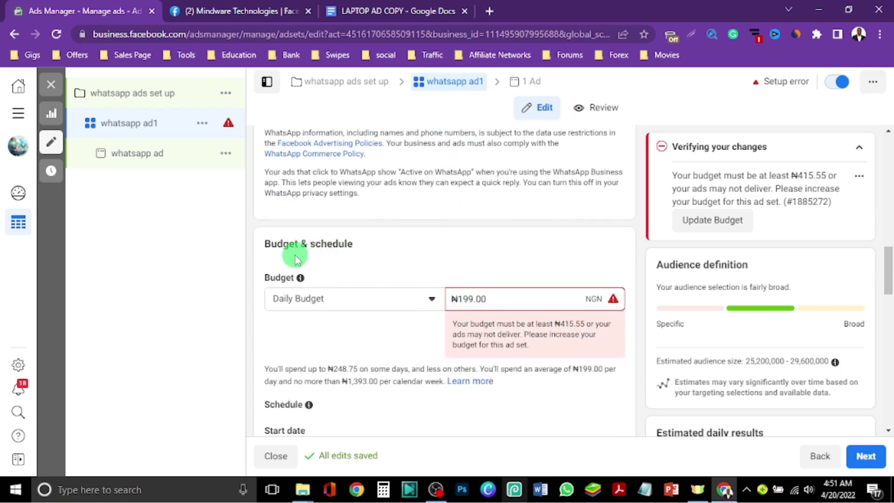
click(473, 298)
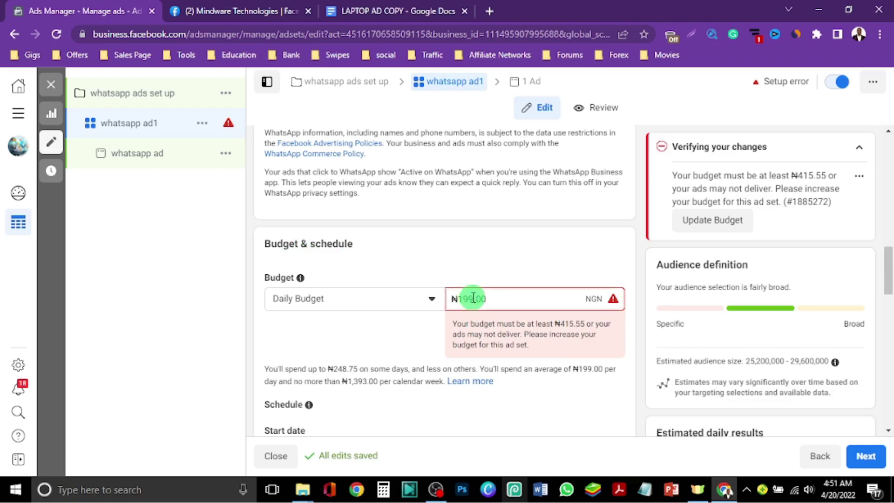
key(BackSpace)
key(BackSpace)
key(BackSpace)
text(2000)
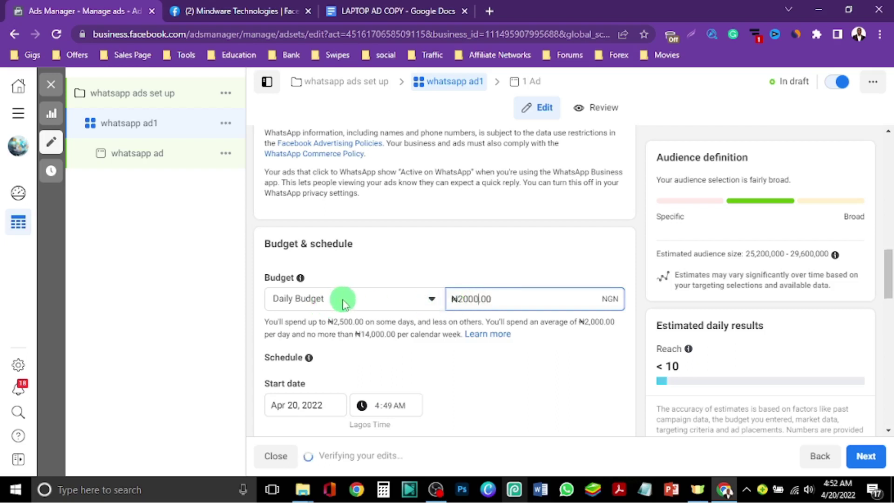
Step: Review the ad set's start date, optional end date and audience settings for location, age and gender
scroll(330, 302, down, 1)
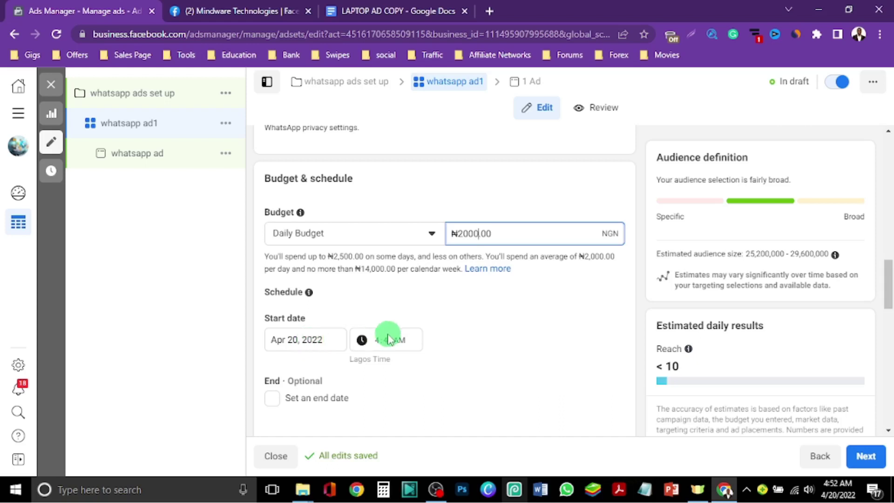
scroll(388, 336, down, 1)
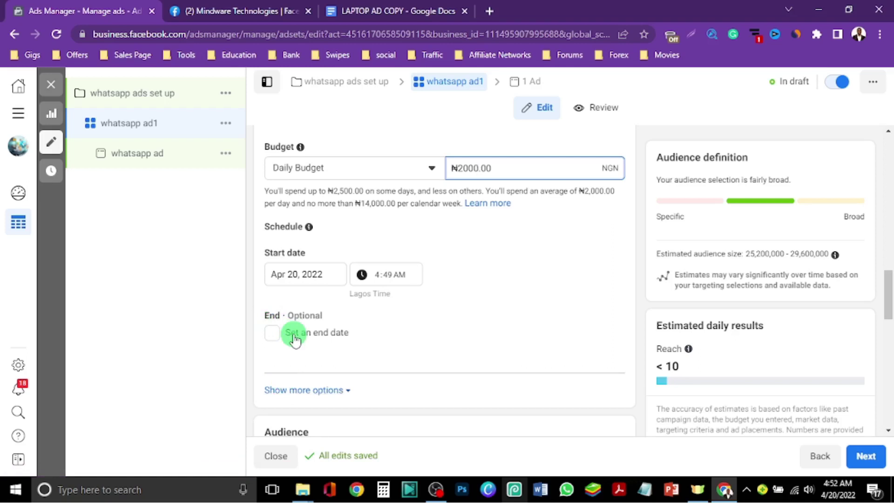
scroll(295, 339, down, 4)
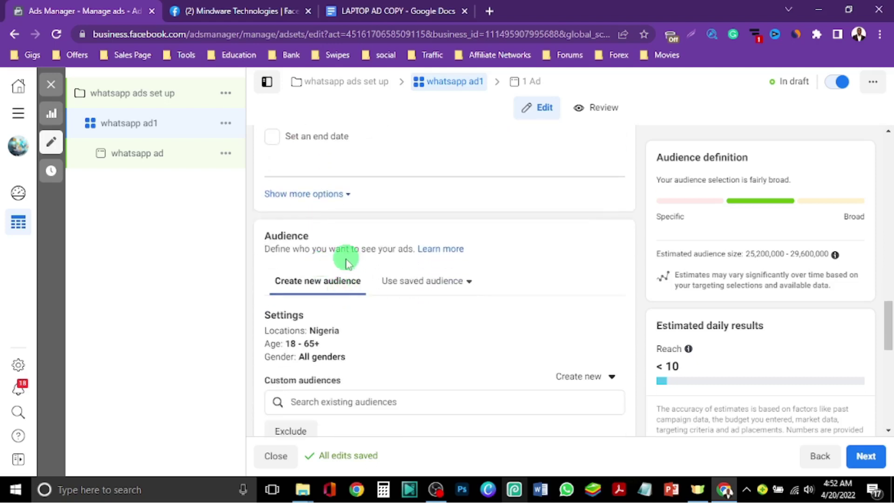
scroll(359, 265, down, 1)
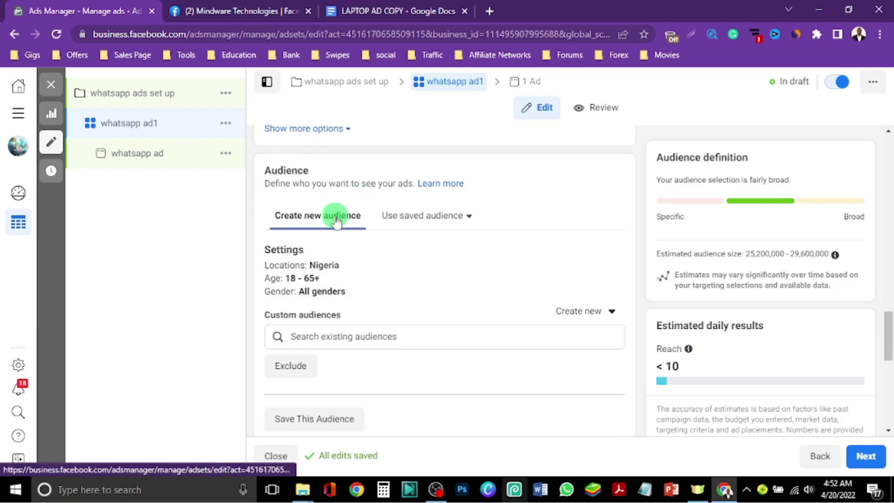
scroll(340, 208, down, 1)
scroll(335, 214, up, 2)
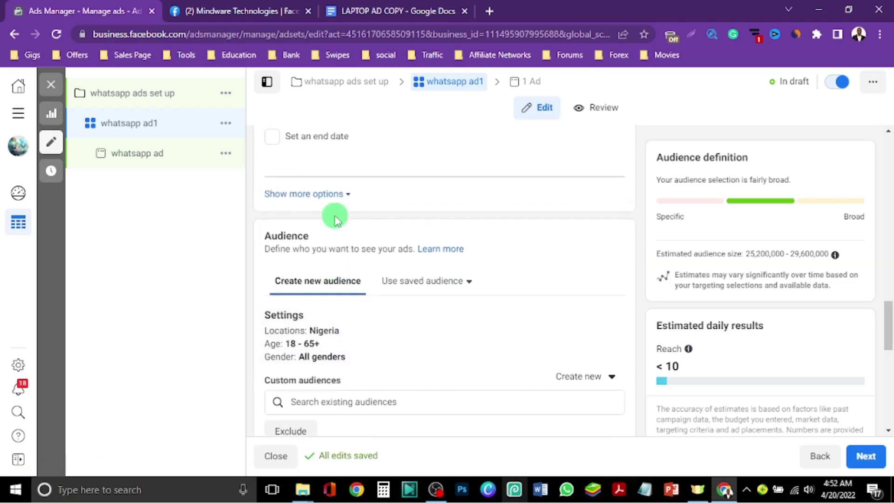
scroll(336, 218, down, 1)
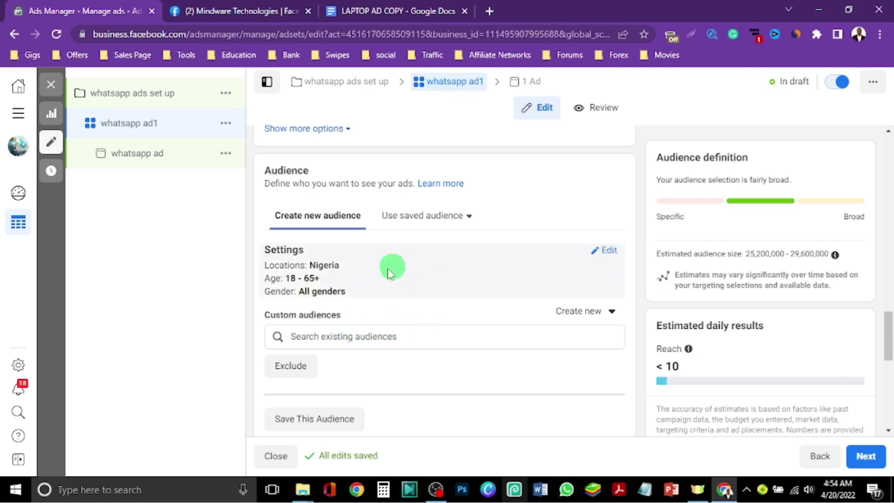
scroll(376, 308, up, 2)
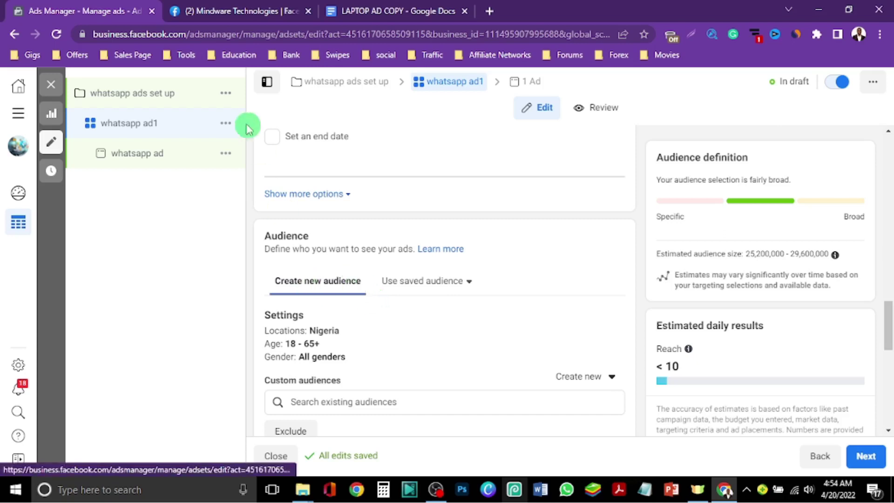
Step: Change the objective of the "whatsapp ads set up" campaign to Traffic, accept the settings change and continue to the ad set
click(175, 94)
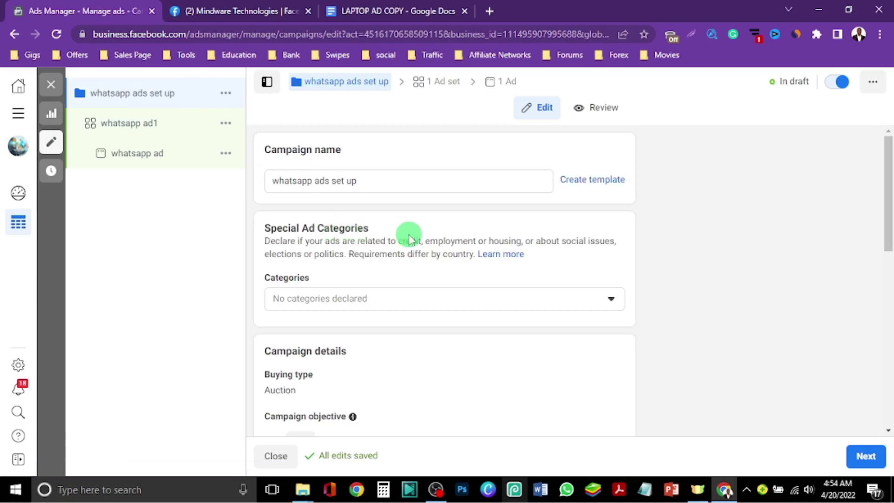
scroll(409, 239, down, 5)
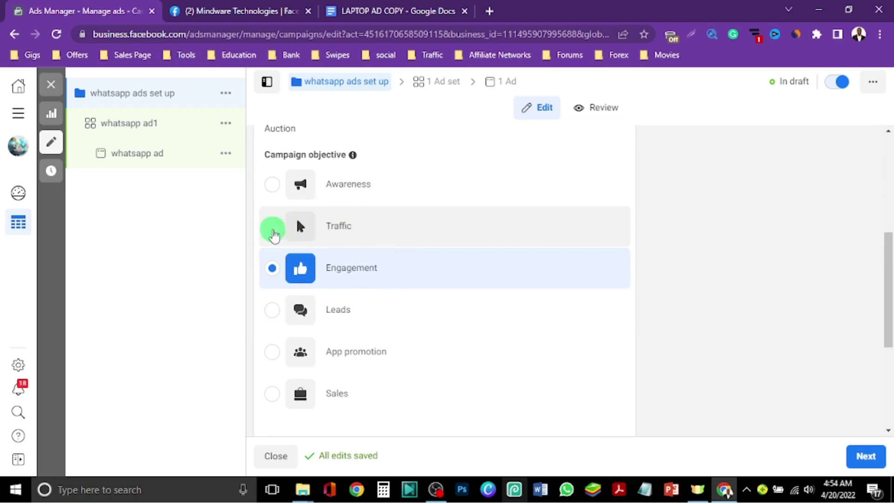
click(274, 230)
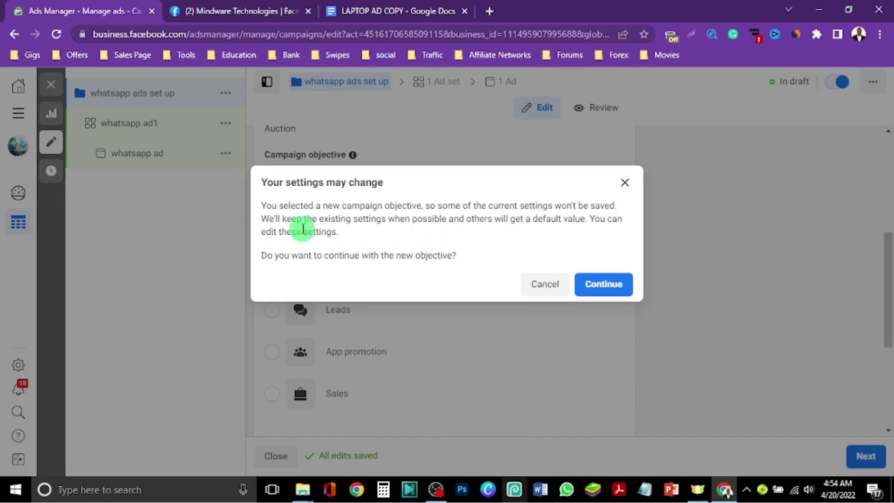
click(605, 285)
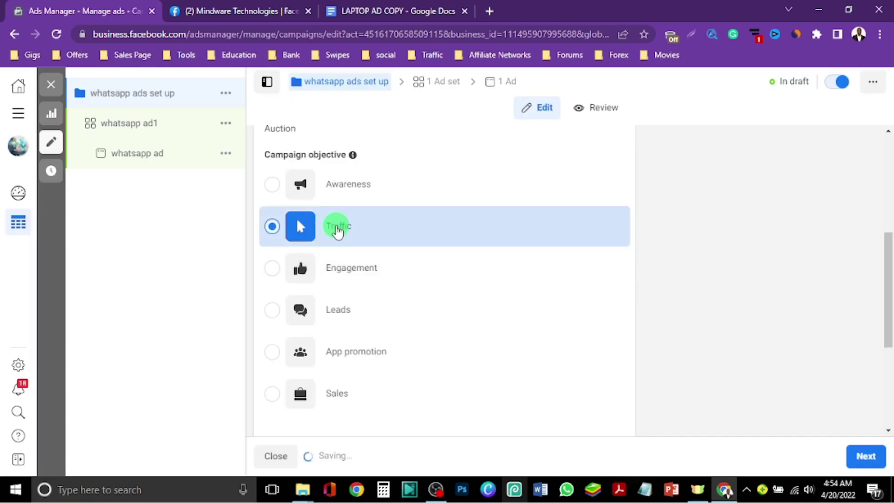
scroll(329, 226, down, 4)
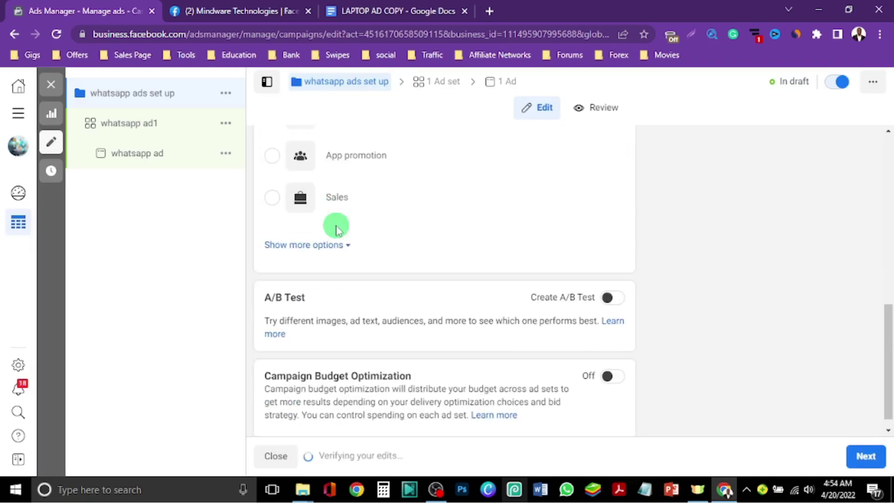
scroll(336, 228, down, 1)
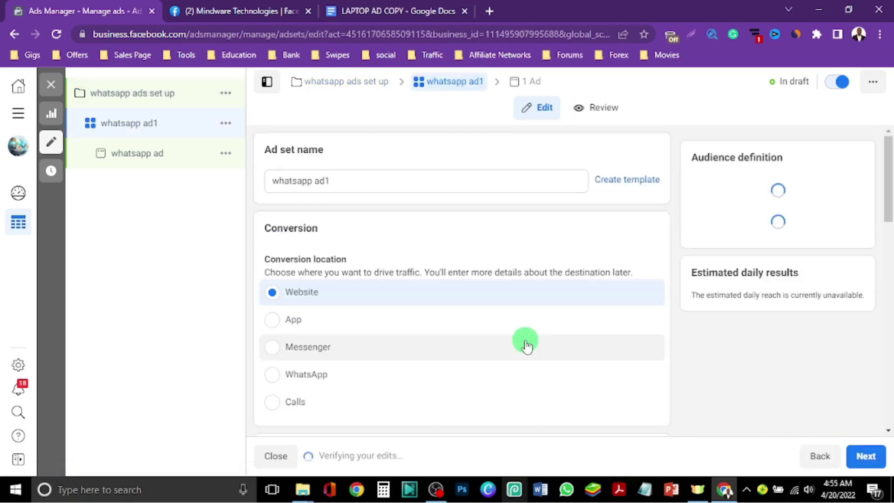
Step: Review the conversion location options and set the Traffic ad set's daily budget to ₦2000
scroll(329, 281, down, 1)
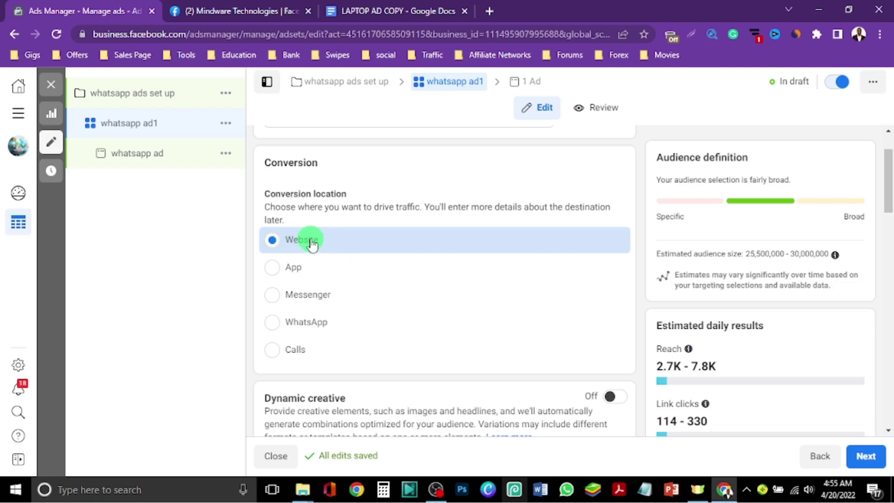
scroll(312, 243, down, 5)
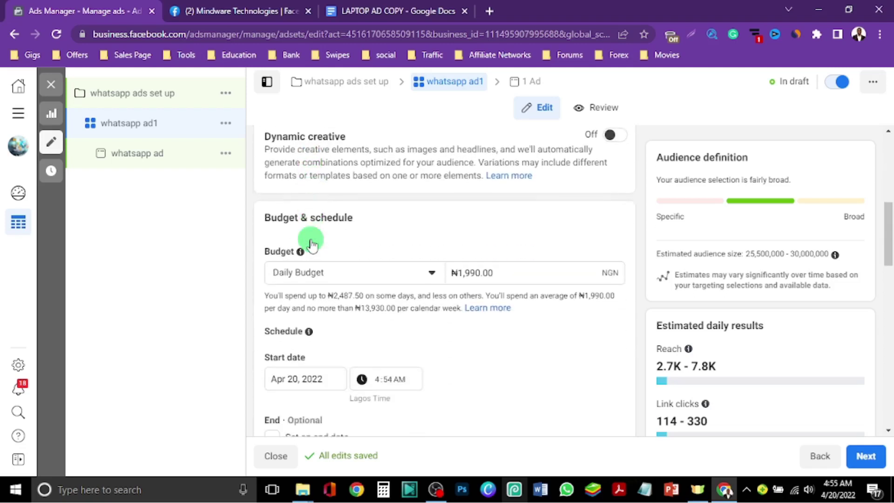
scroll(312, 243, down, 2)
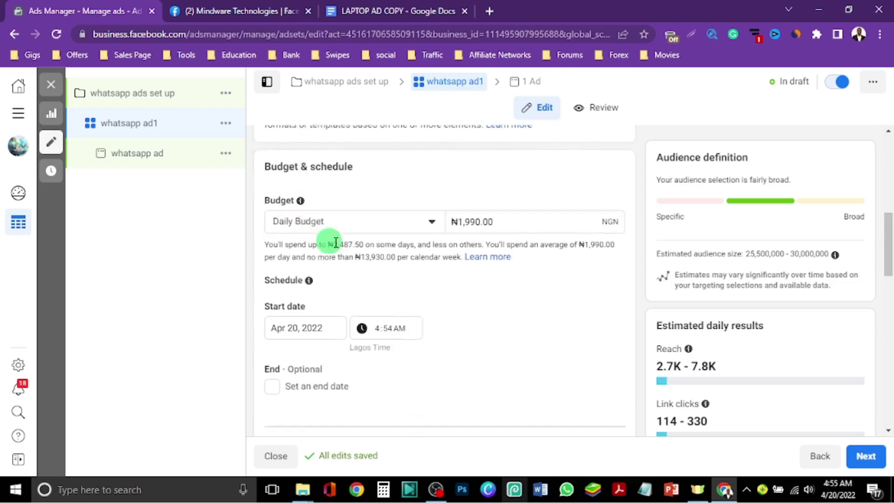
click(478, 206)
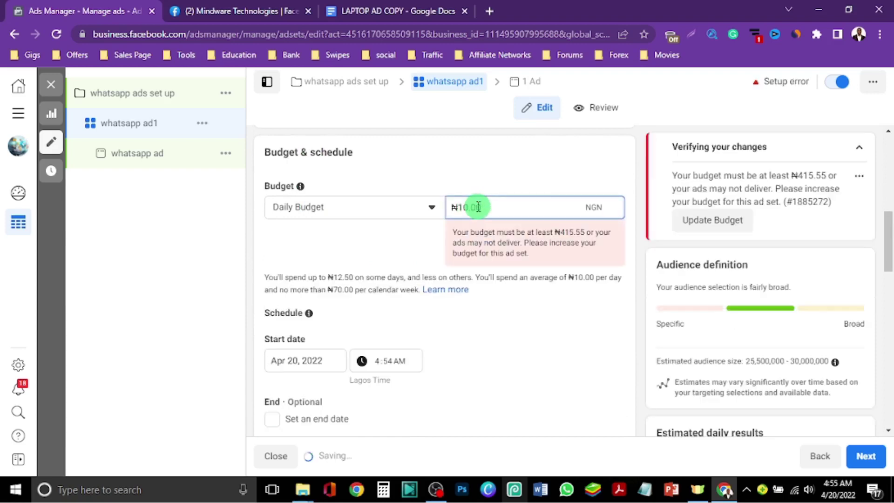
key(BackSpace)
text(2)
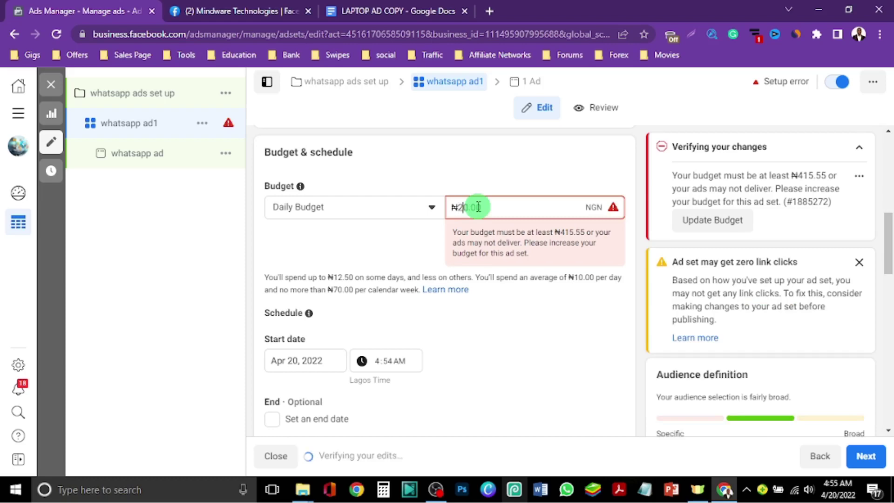
text(00)
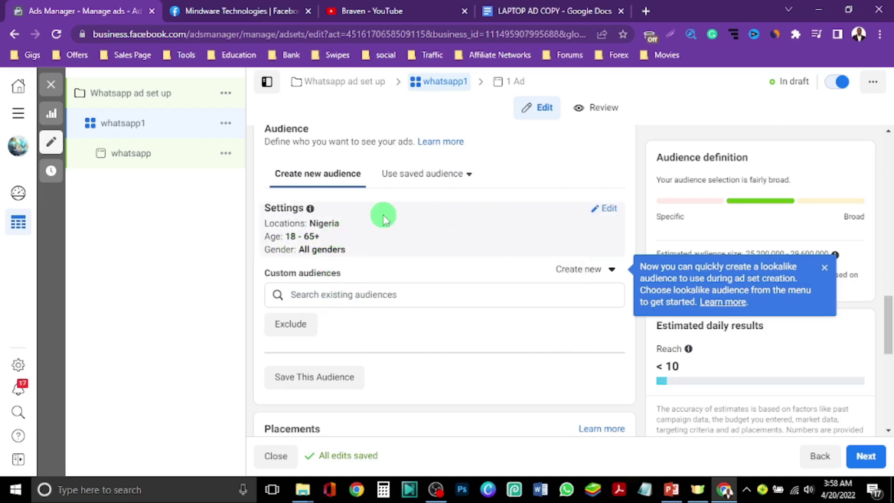
Step: Open the audience settings for editing and remove Nigeria from the targeted locations
click(610, 210)
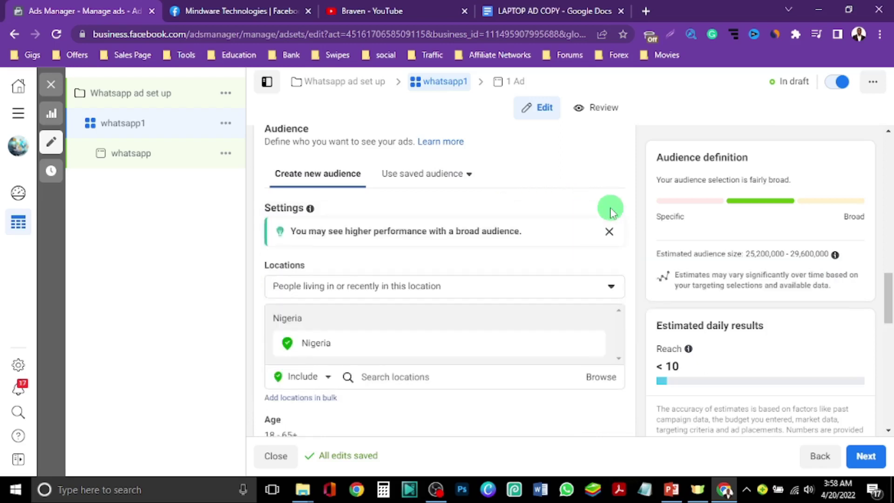
scroll(544, 216, down, 1)
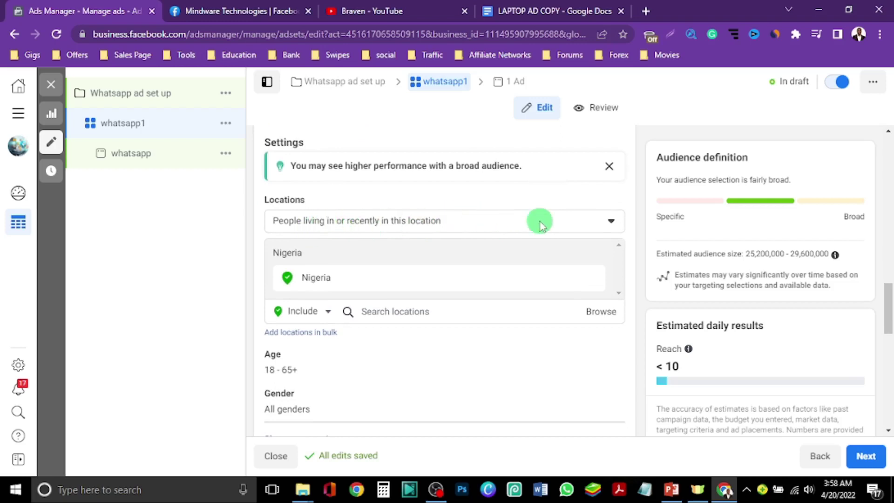
mouse_move(296, 280)
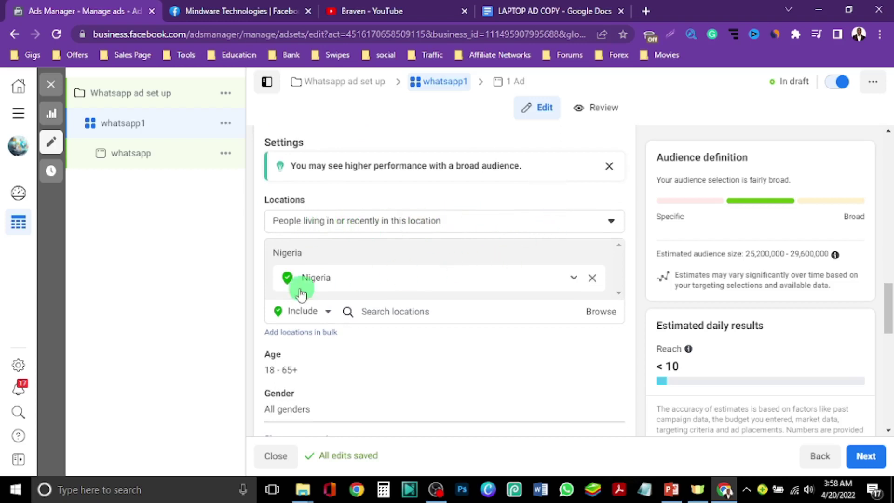
click(593, 278)
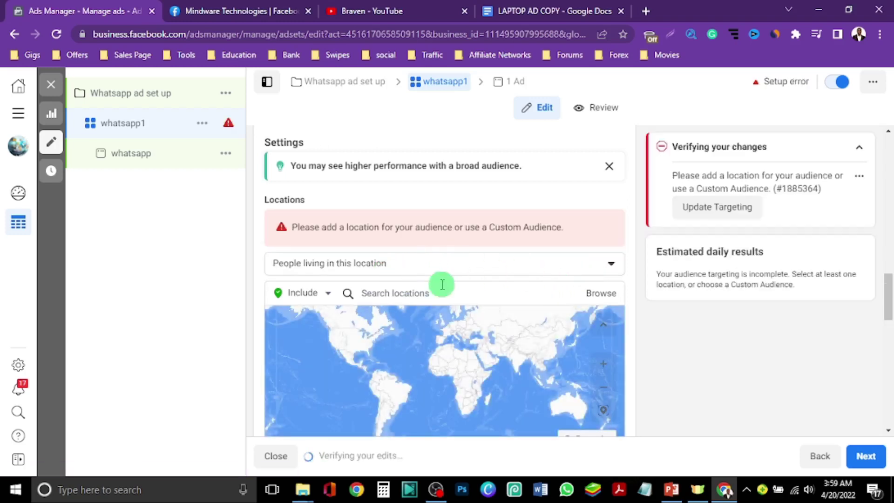
Step: Choose "People living in this location" as the location targeting type
scroll(443, 282, down, 2)
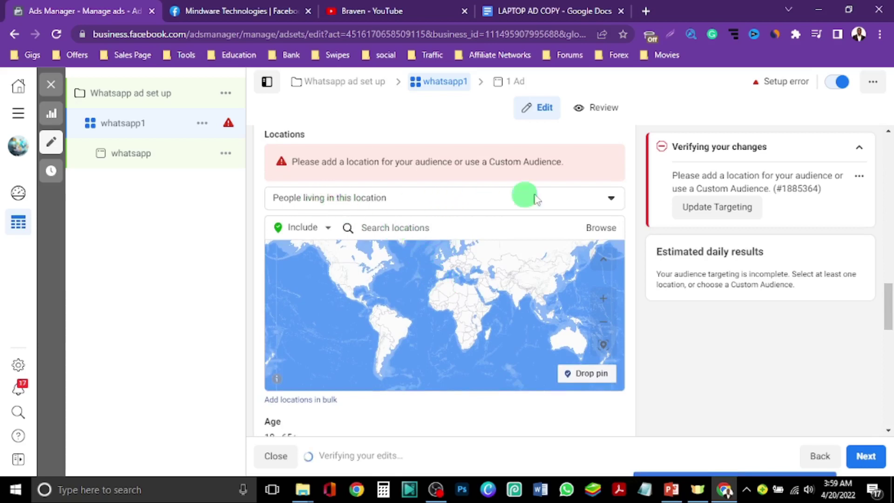
click(612, 198)
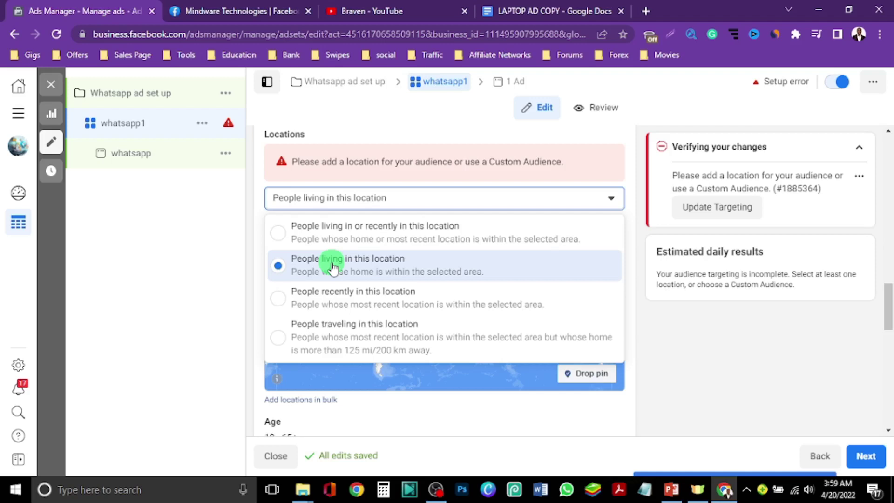
click(307, 266)
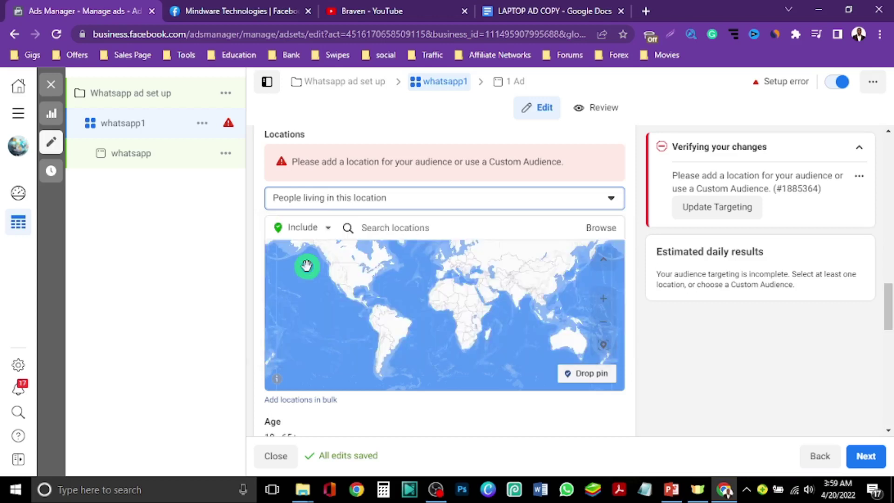
Step: Add the state of Lagos, Nigeria and the city of Abuja, Federal Capital Territory to the targeted locations
click(388, 228)
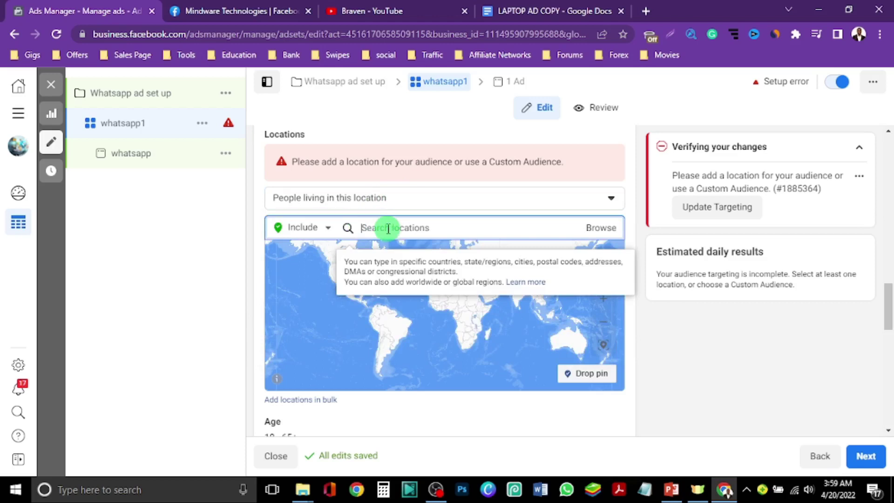
text(lagos)
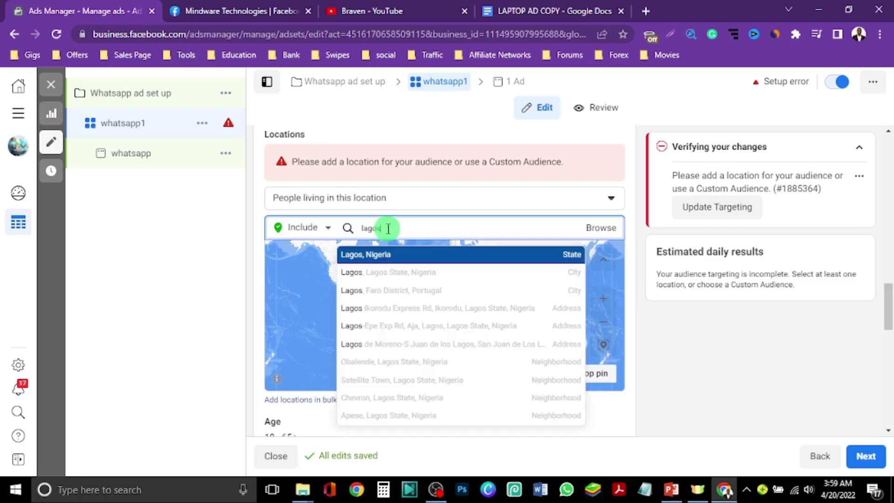
click(420, 256)
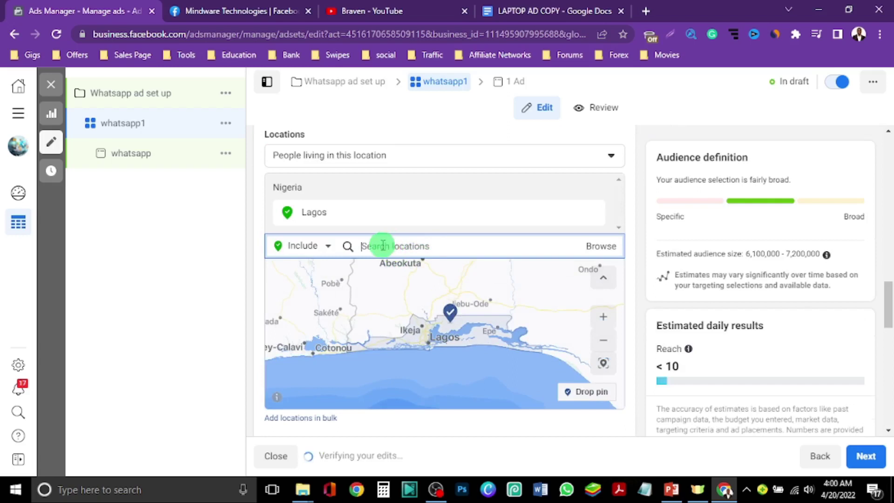
text(abuja)
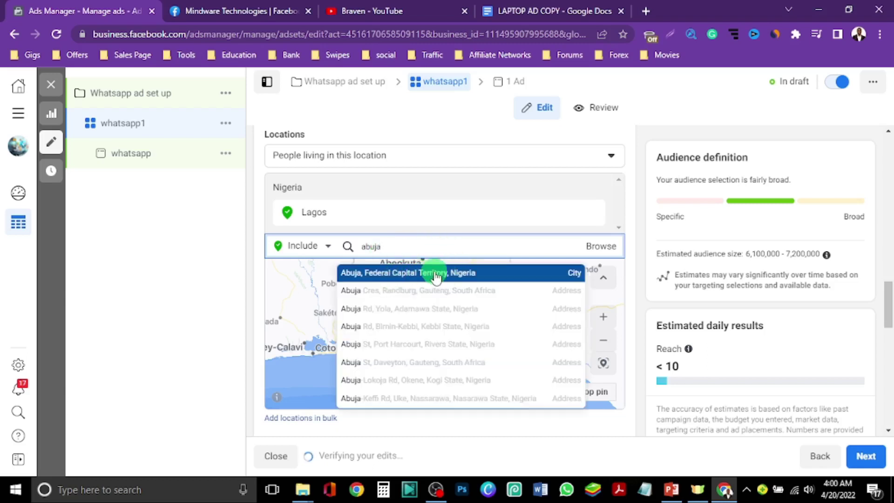
click(436, 275)
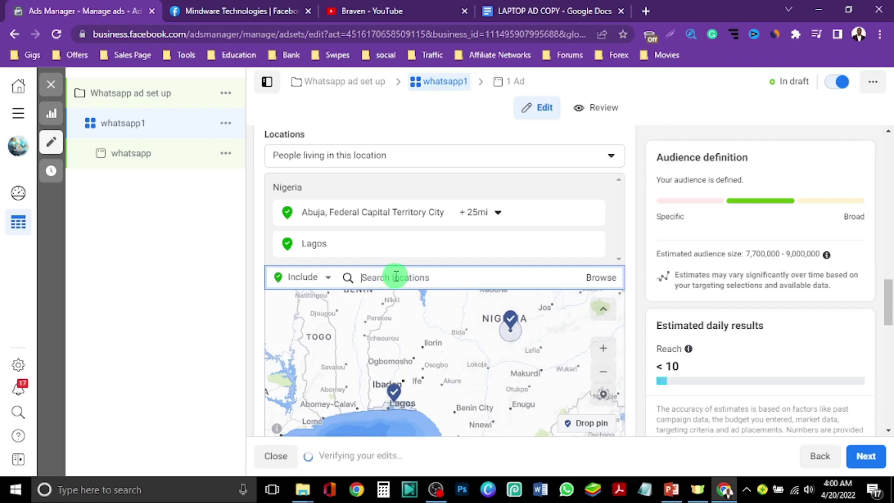
Step: Add the place Portharcourt City to the audience's targeted locations
text(portharcou)
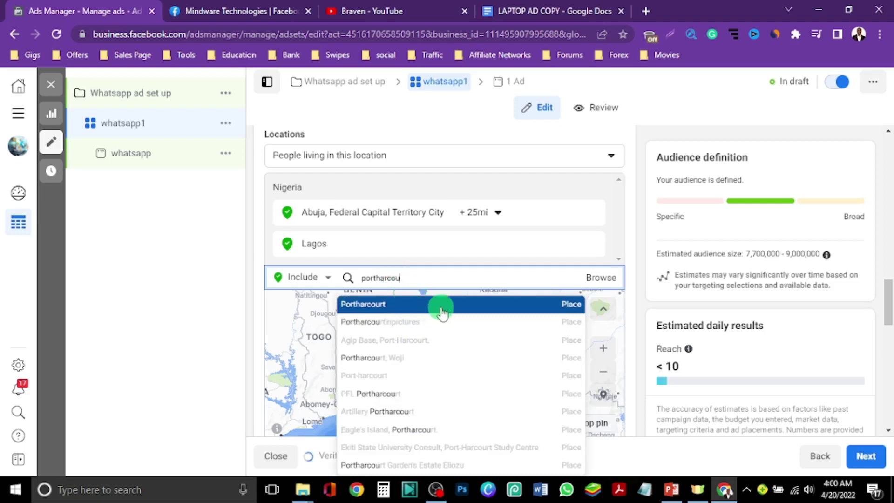
text(rt)
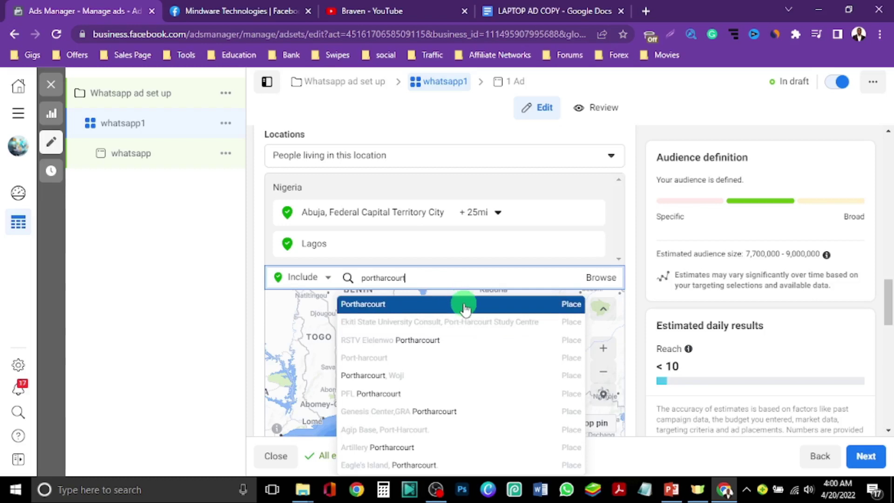
text(city)
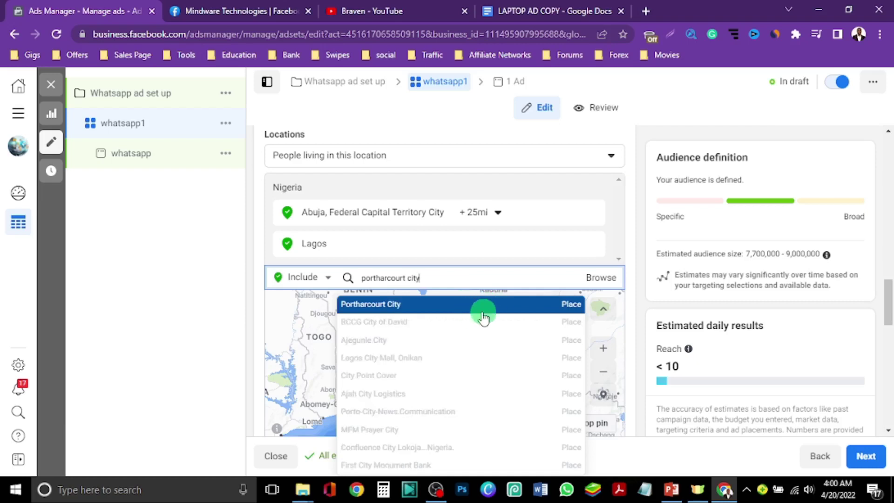
click(442, 306)
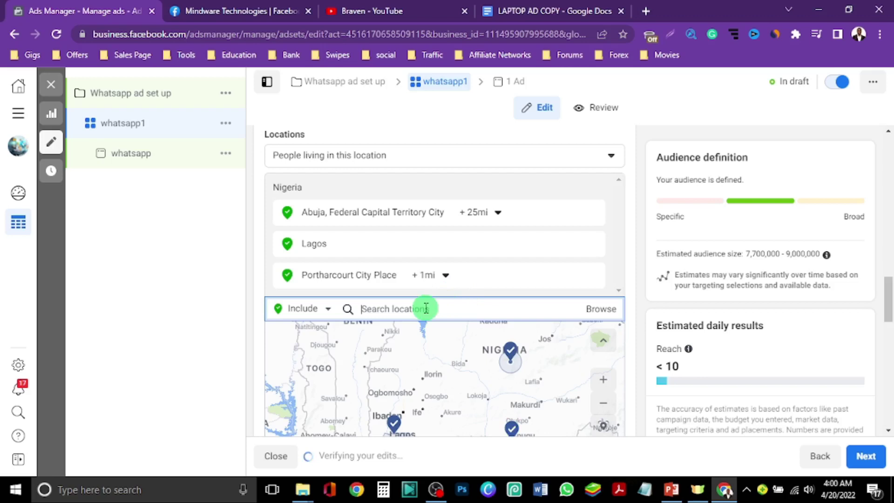
Step: Add the city of Enugu, Enugu State, Nigeria to the audience's targeted locations
text(en)
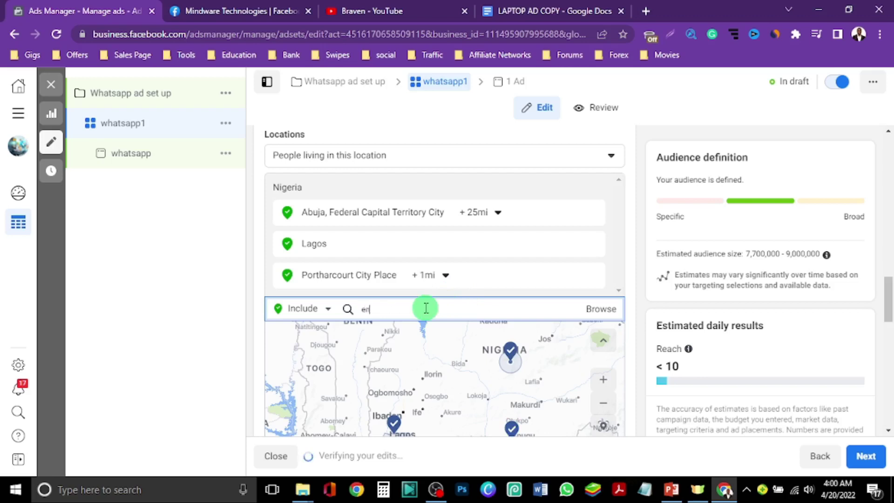
text(ugu)
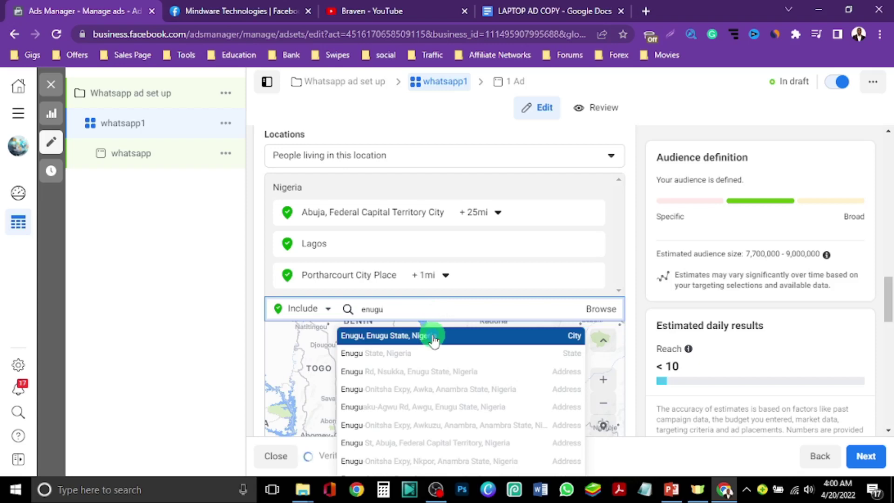
click(433, 338)
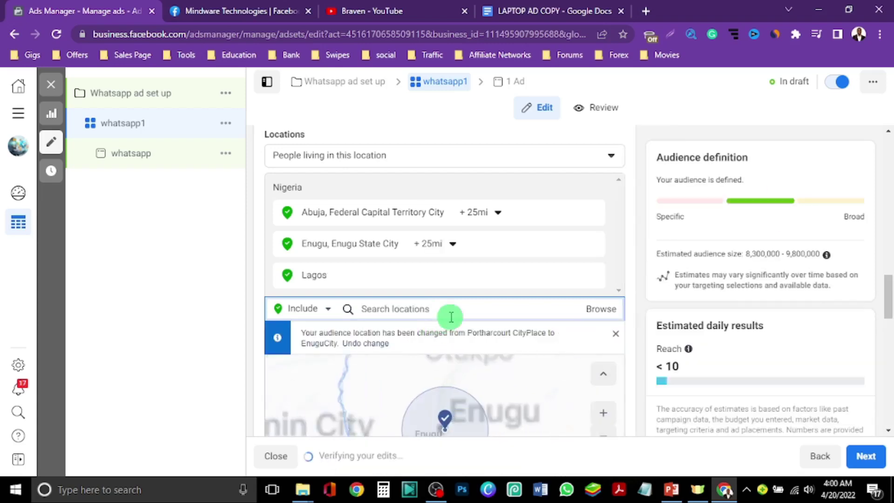
Step: Review the list of targeted locations and the estimated audience size in the audience definition
scroll(729, 292, up, 4)
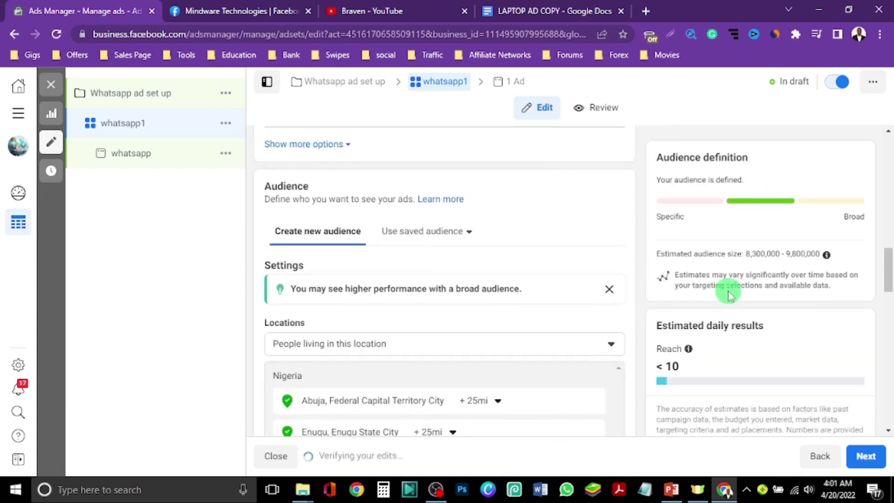
scroll(468, 359, down, 3)
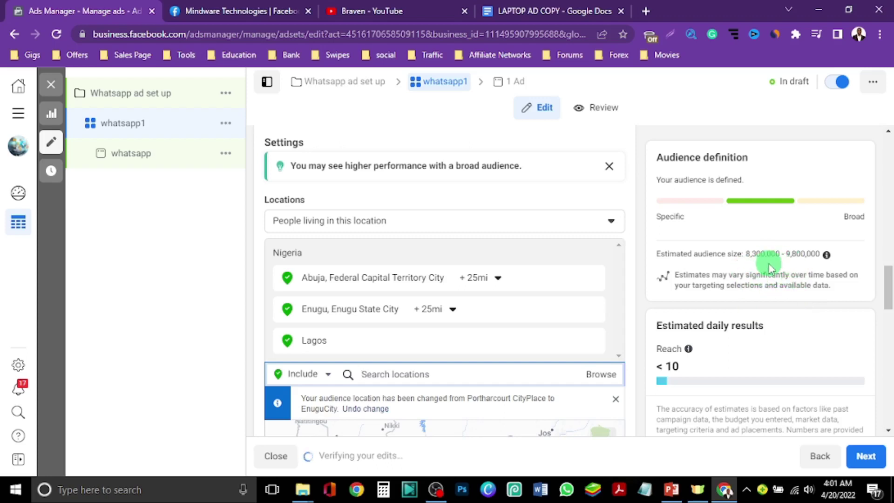
scroll(372, 326, down, 1)
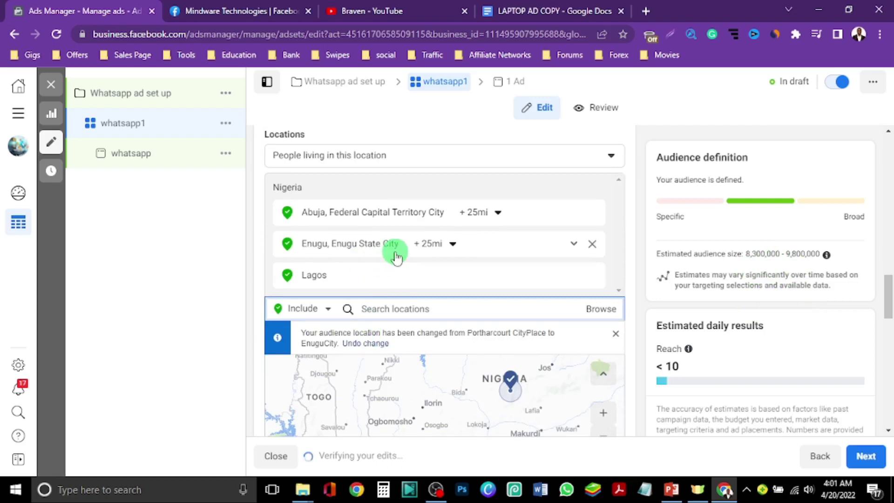
scroll(395, 255, up, 1)
scroll(409, 315, down, 1)
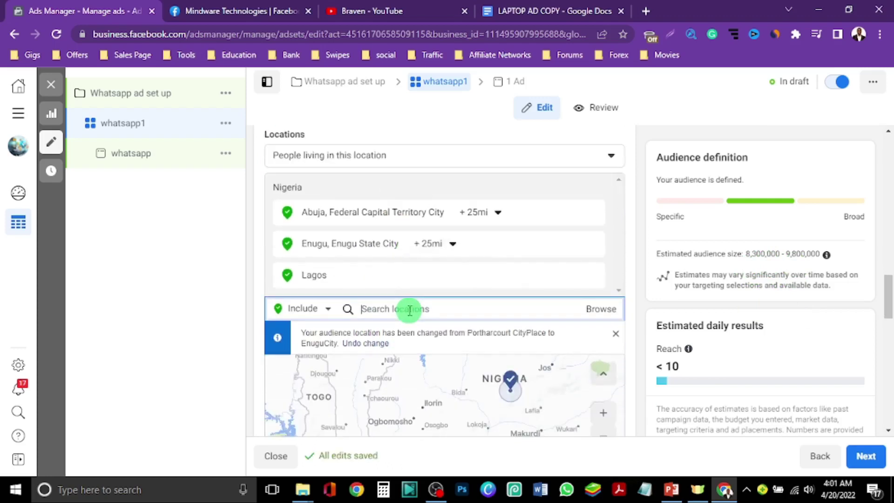
scroll(374, 244, down, 1)
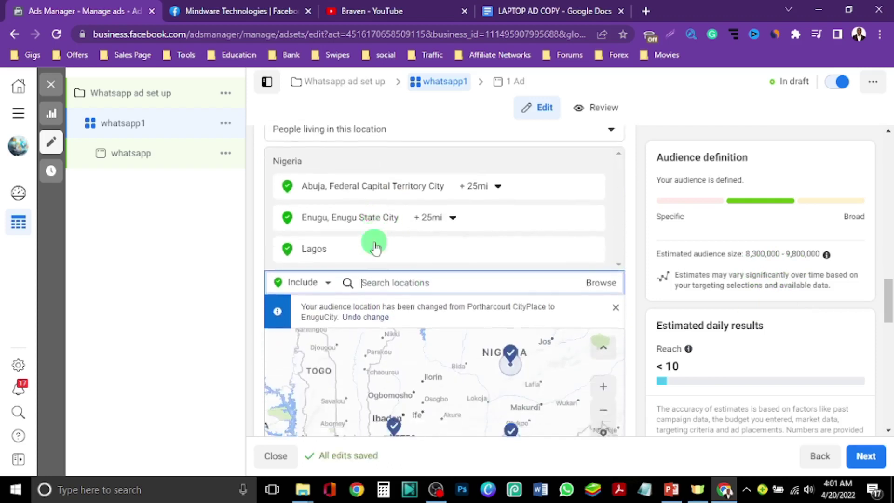
scroll(375, 244, up, 2)
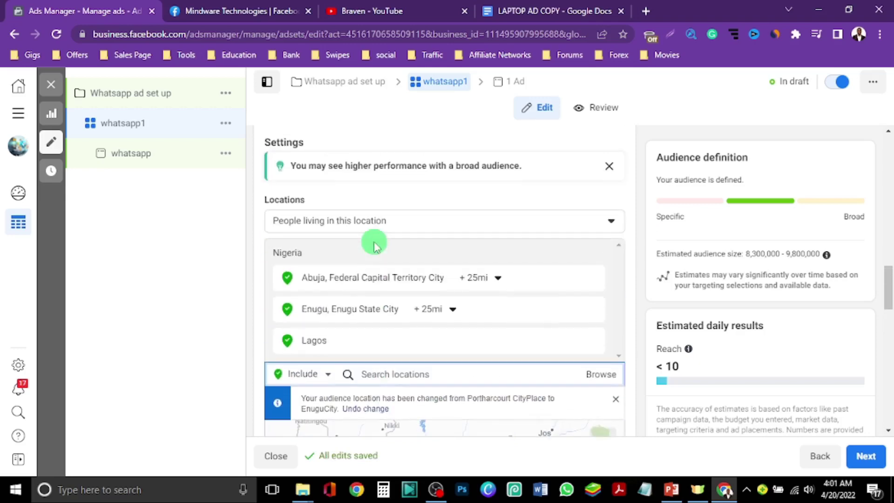
scroll(375, 245, up, 1)
scroll(375, 245, down, 1)
scroll(372, 240, up, 2)
Step: Open the audience's age range for editing and choose 18 as the minimum age
scroll(372, 243, down, 7)
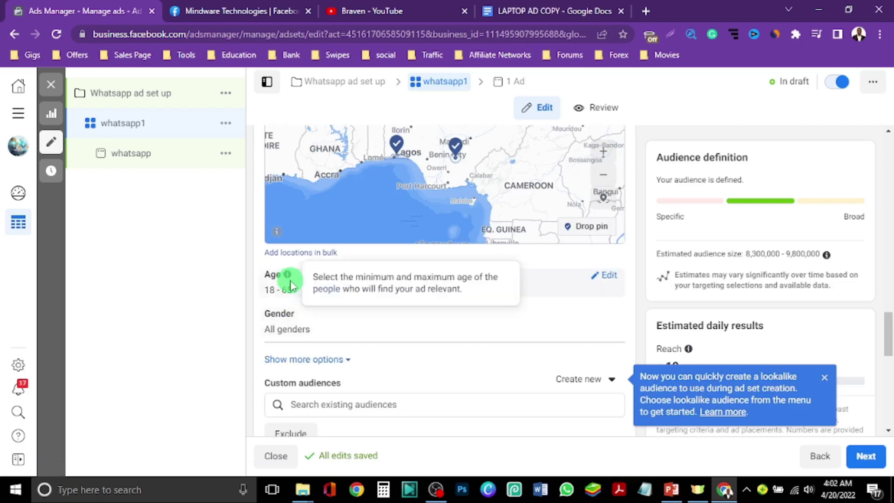
click(600, 272)
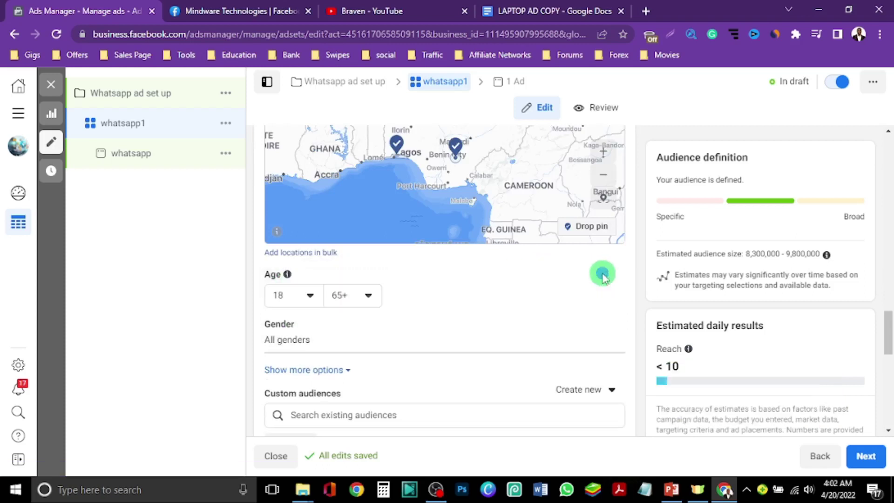
click(312, 296)
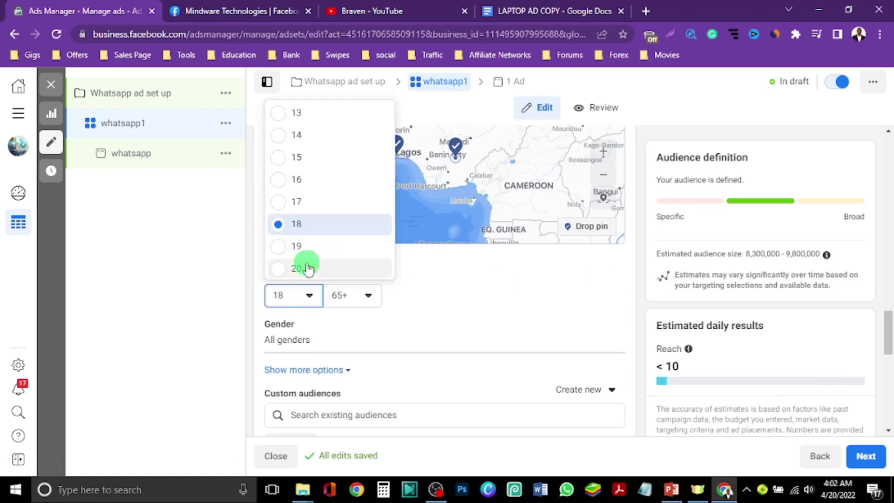
scroll(308, 269, down, 2)
scroll(321, 231, up, 1)
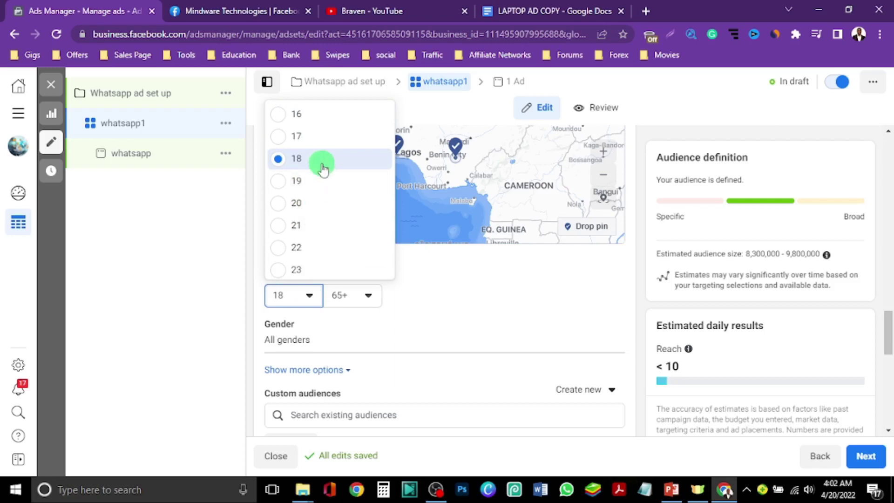
scroll(323, 169, up, 1)
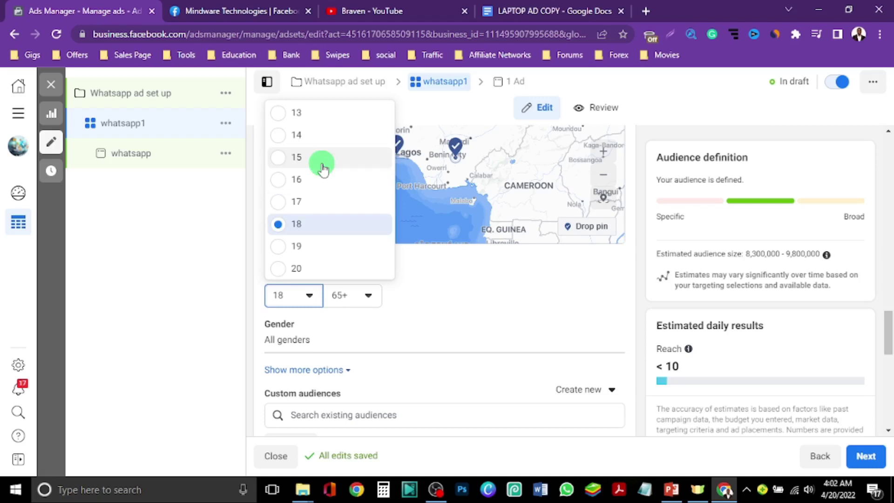
click(313, 225)
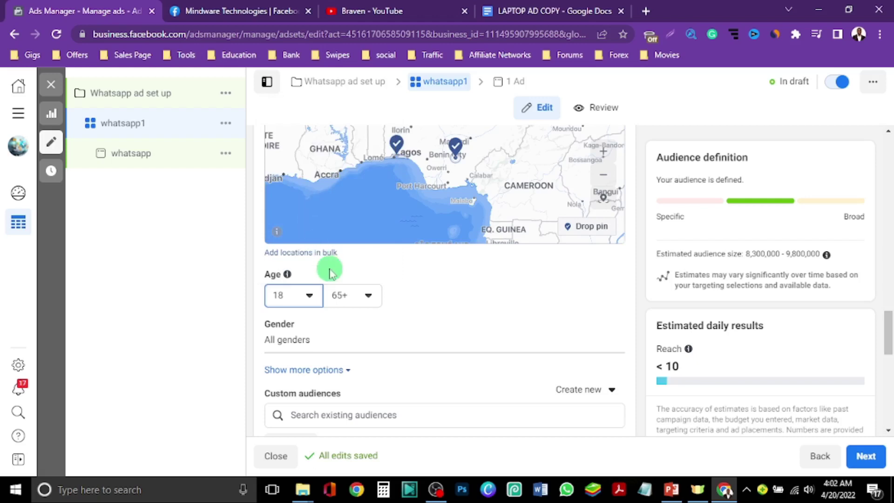
Step: Set the audience's maximum age to 55
click(368, 296)
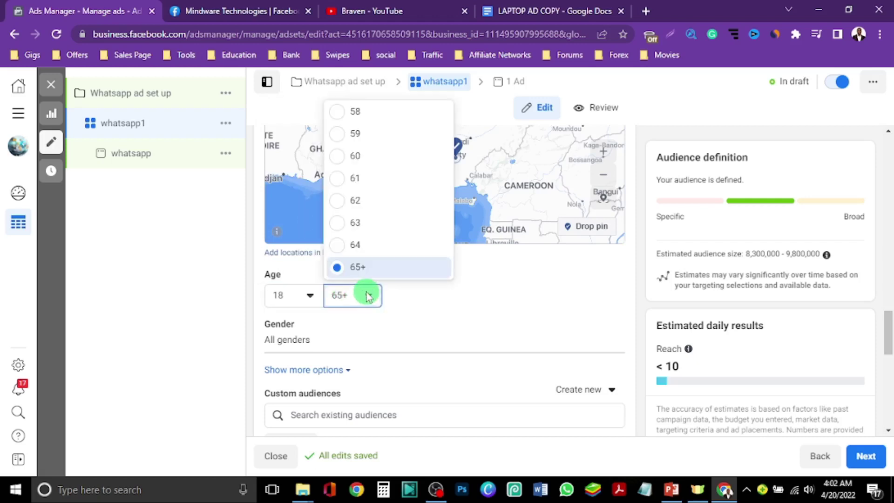
scroll(371, 245, up, 3)
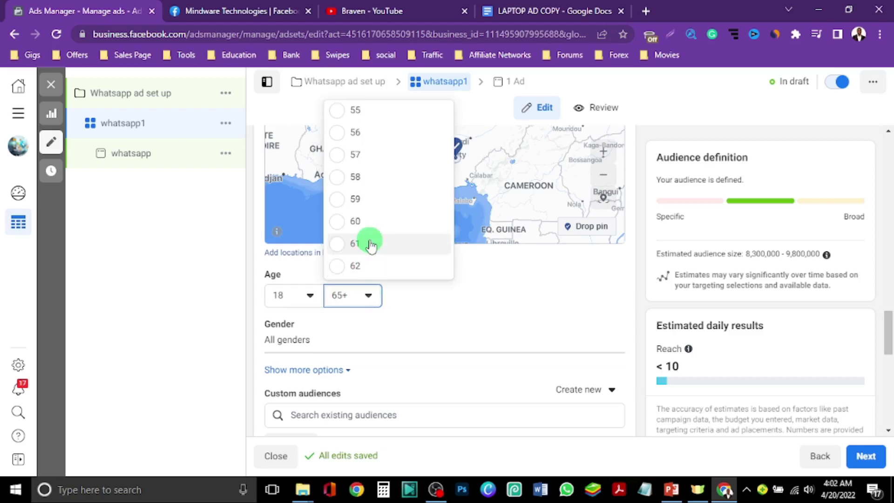
click(340, 176)
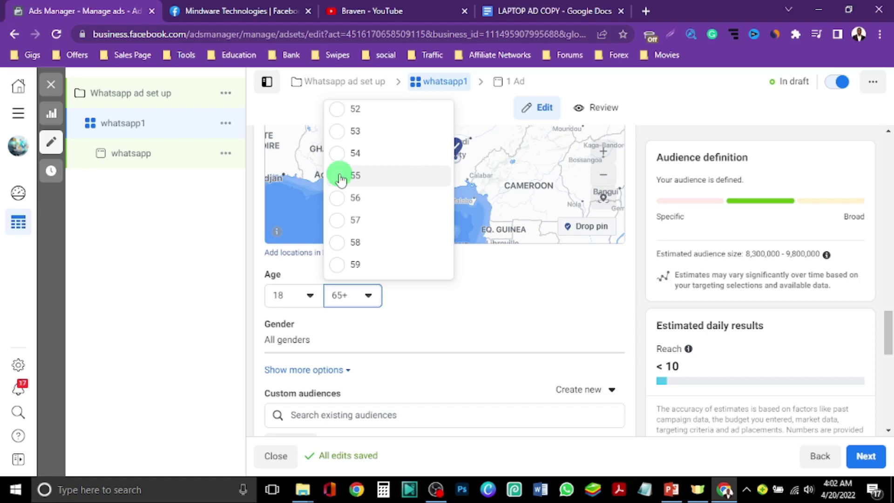
click(338, 176)
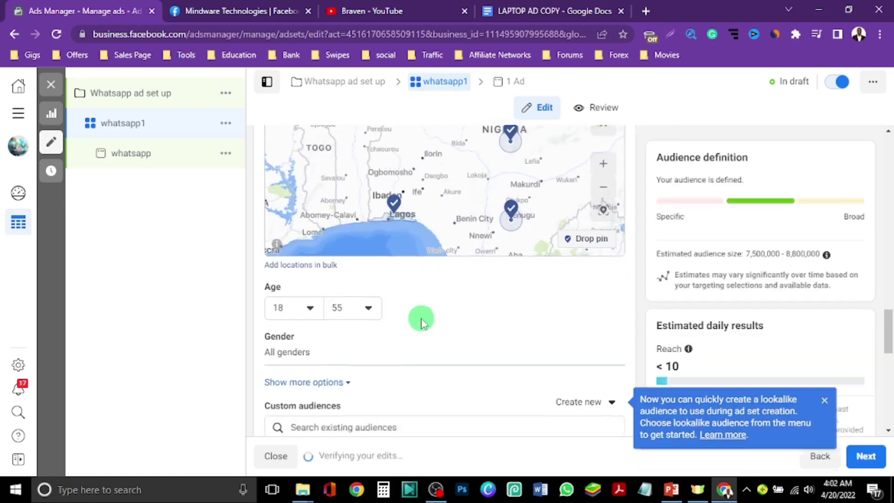
Step: Open the audience's gender setting for editing
scroll(410, 312, down, 1)
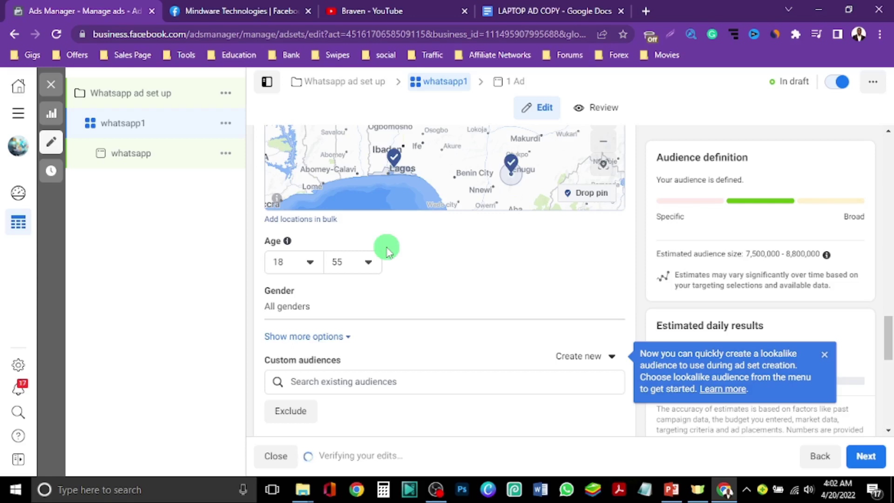
scroll(387, 249, down, 1)
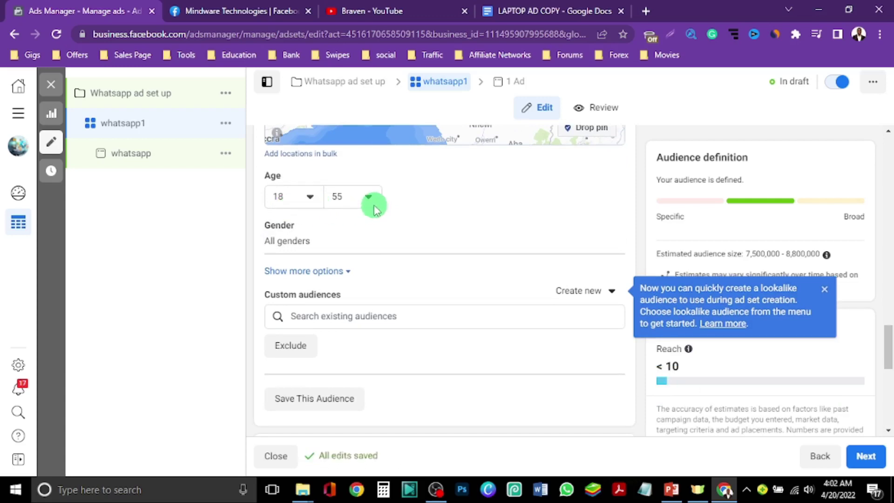
scroll(377, 210, down, 1)
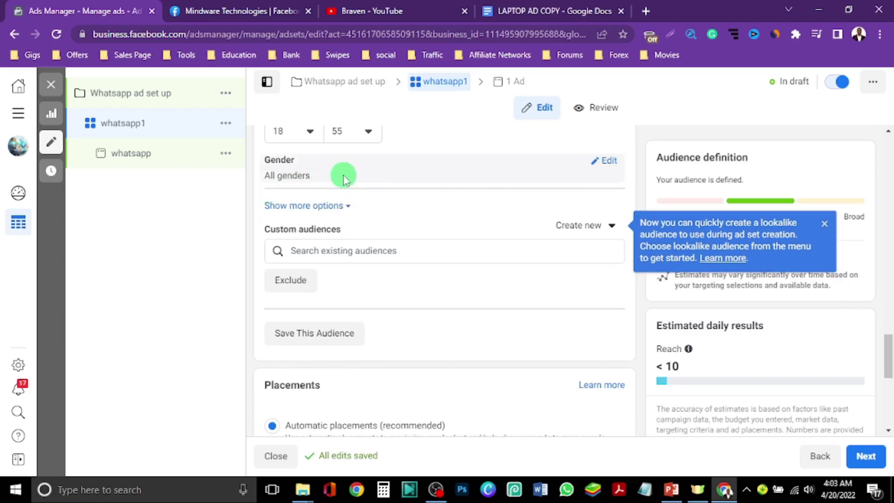
scroll(344, 176, up, 1)
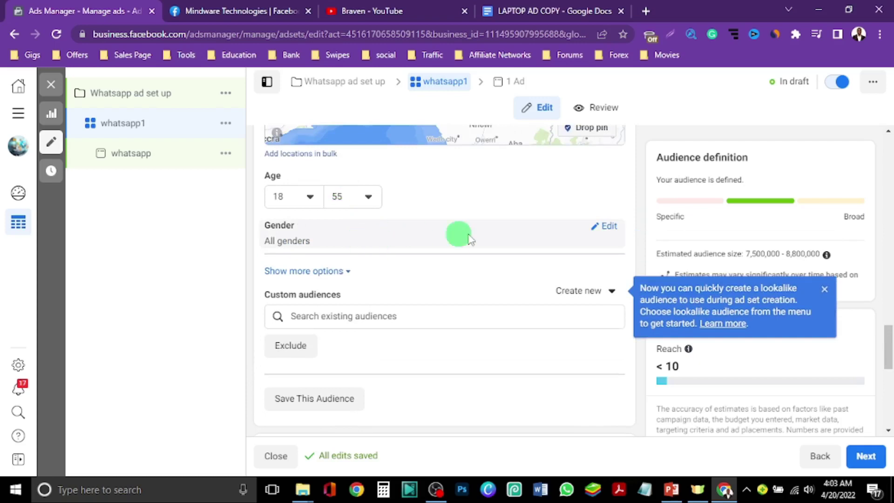
click(605, 225)
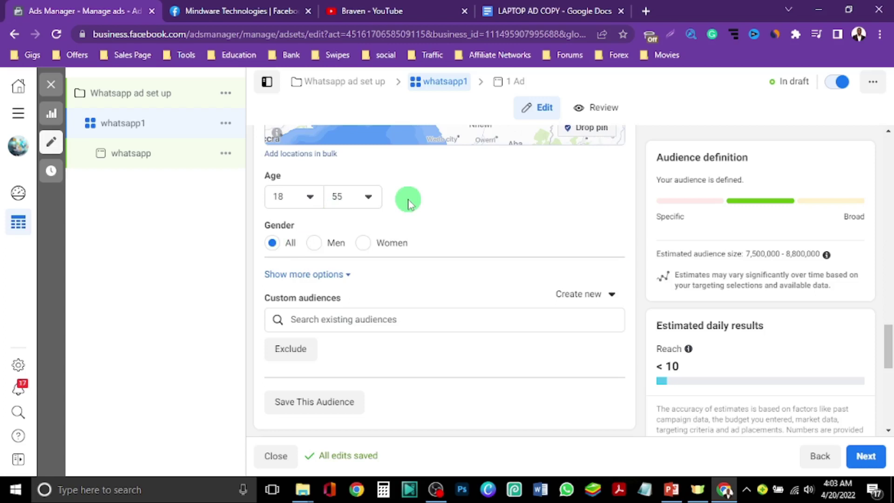
Step: Review the ad set's schedule, targeted locations, age, gender and custom audience settings
scroll(408, 204, up, 3)
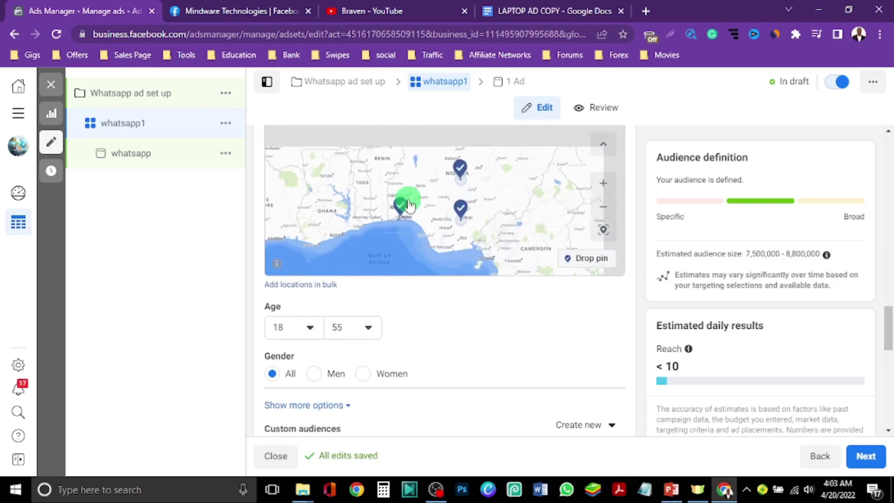
scroll(465, 353, up, 5)
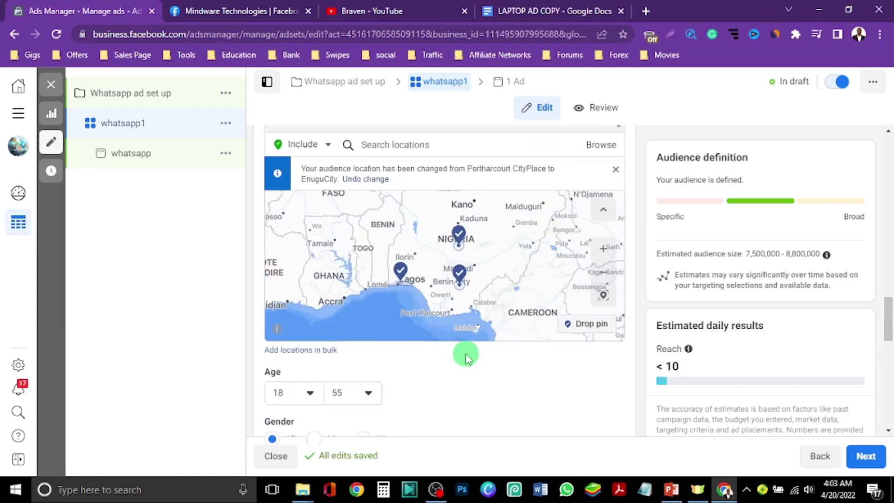
scroll(407, 314, up, 5)
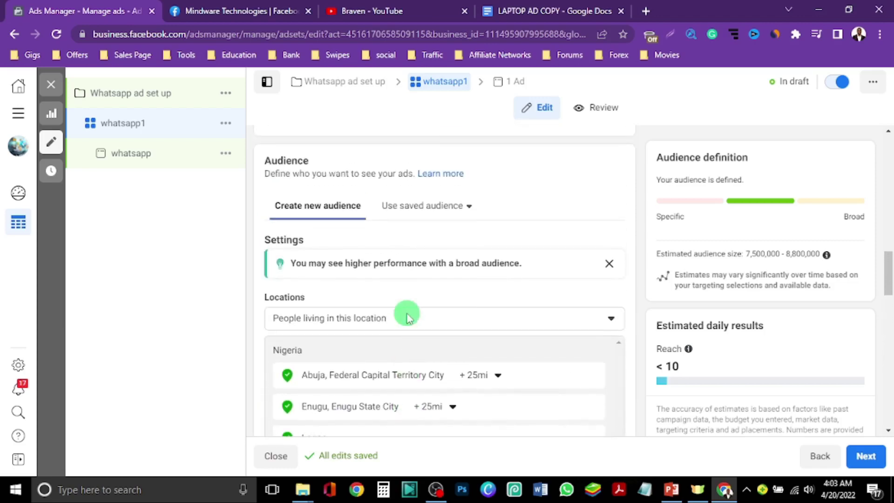
scroll(406, 318, up, 5)
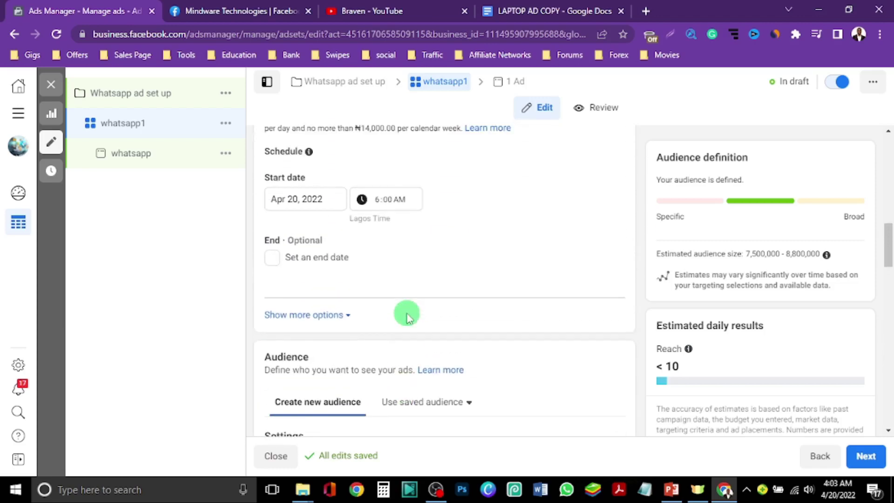
scroll(406, 318, down, 5)
scroll(406, 317, down, 3)
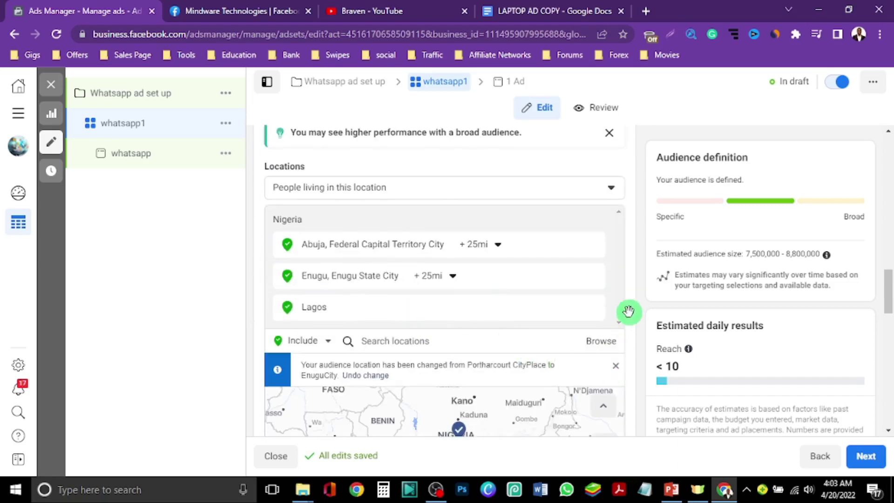
scroll(313, 289, down, 10)
scroll(353, 265, up, 2)
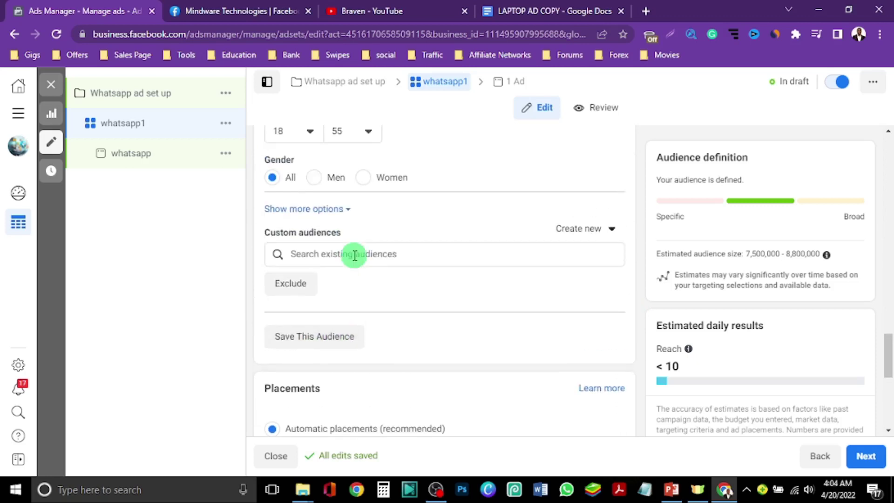
scroll(354, 254, up, 2)
scroll(353, 254, down, 2)
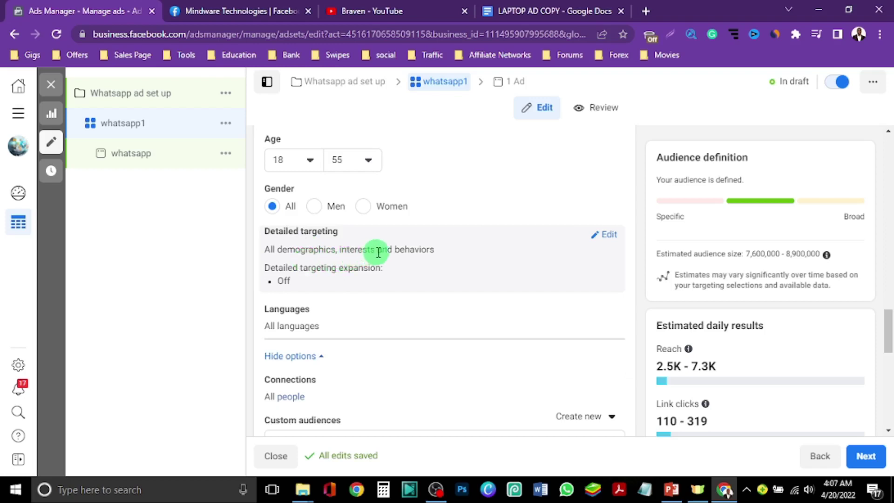
Step: Open detailed targeting for editing and search the demographics, interests and behaviors for "affordable laptops"
click(606, 239)
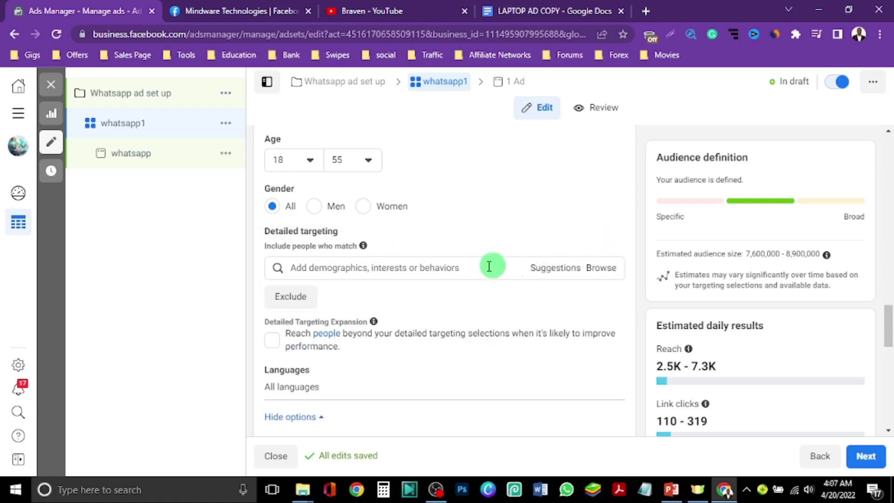
click(362, 270)
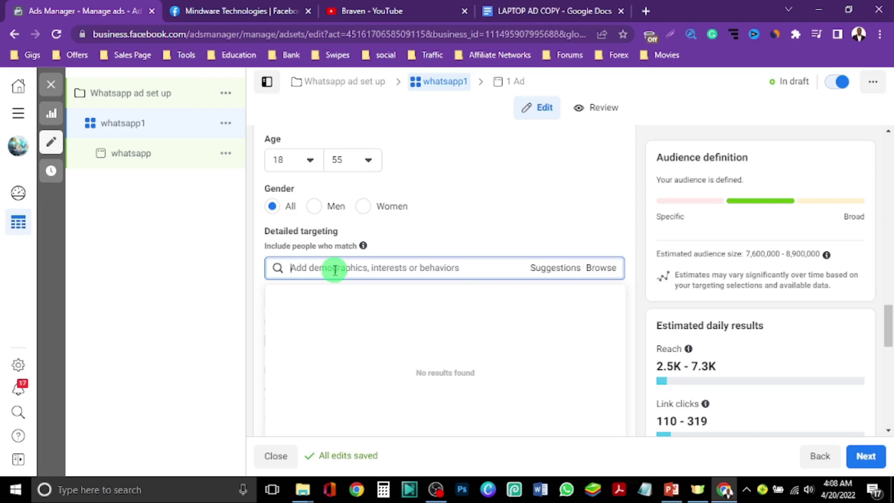
text(affordable laptops)
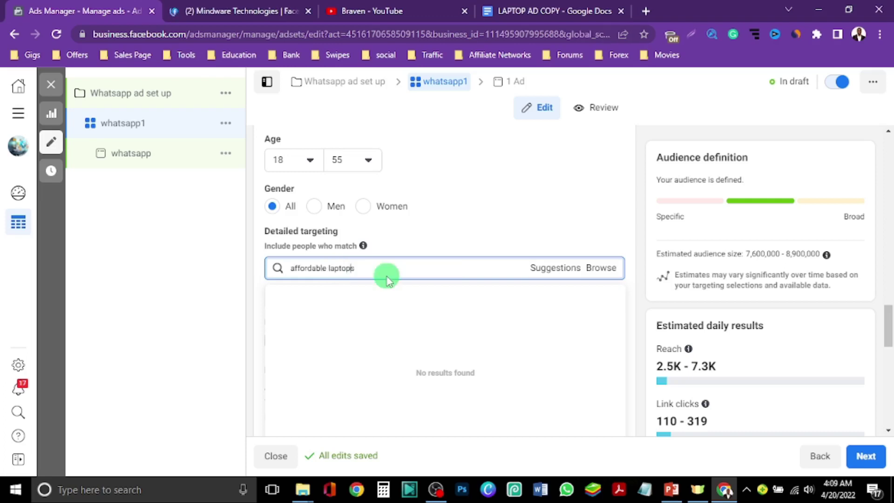
Step: Shorten the detailed targeting search to "laptops" and add the PC Laptops interest
key(ctrl+Left)
key(BackSpace)
key(BackSpace)
key(BackSpace)
key(BackSpace)
key(BackSpace)
key(BackSpace)
key(BackSpace)
key(BackSpace)
key(BackSpace)
key(BackSpace)
key(BackSpace)
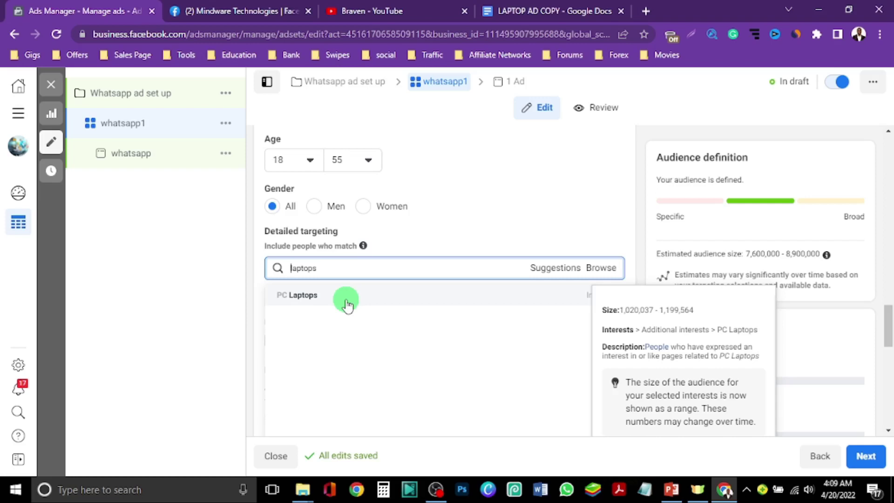
click(300, 298)
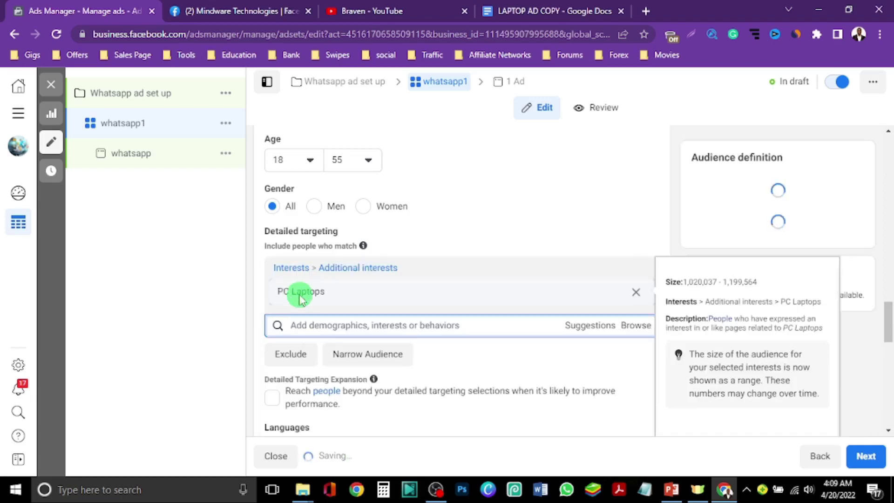
Step: Show the suggestions for detailed targeting and add the Personal computer interest
click(558, 326)
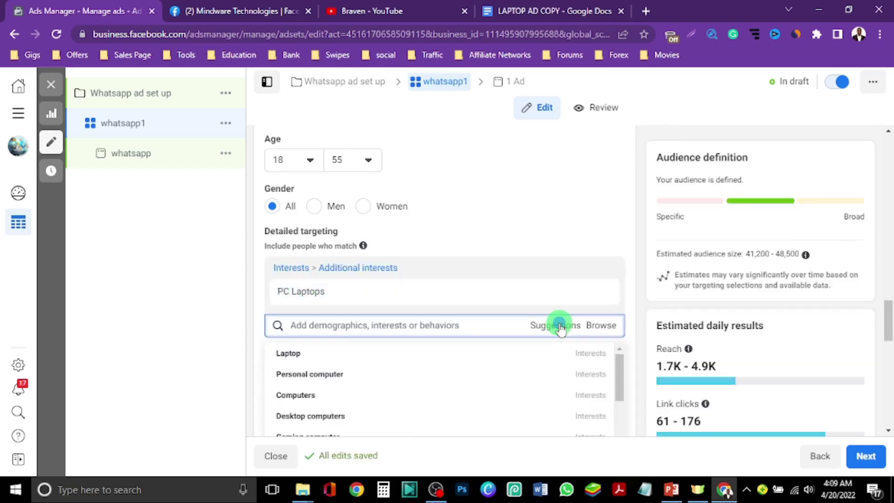
mouse_move(495, 364)
scroll(493, 358, down, 2)
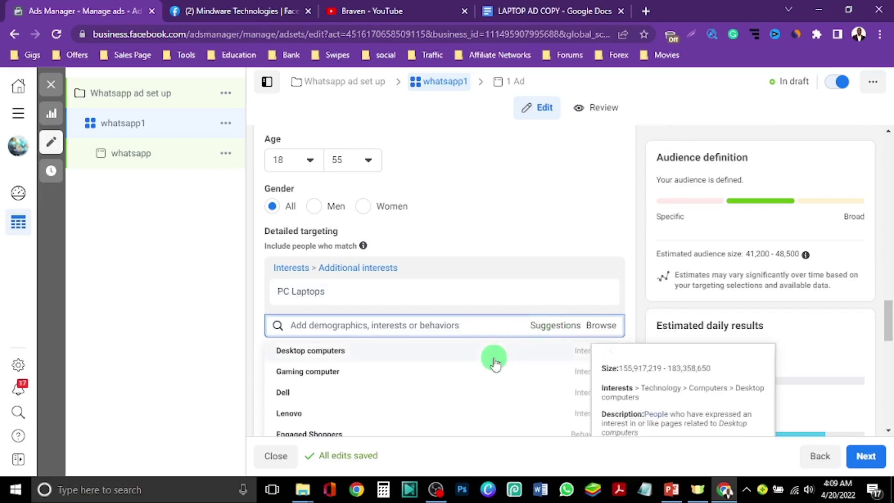
scroll(493, 357, up, 2)
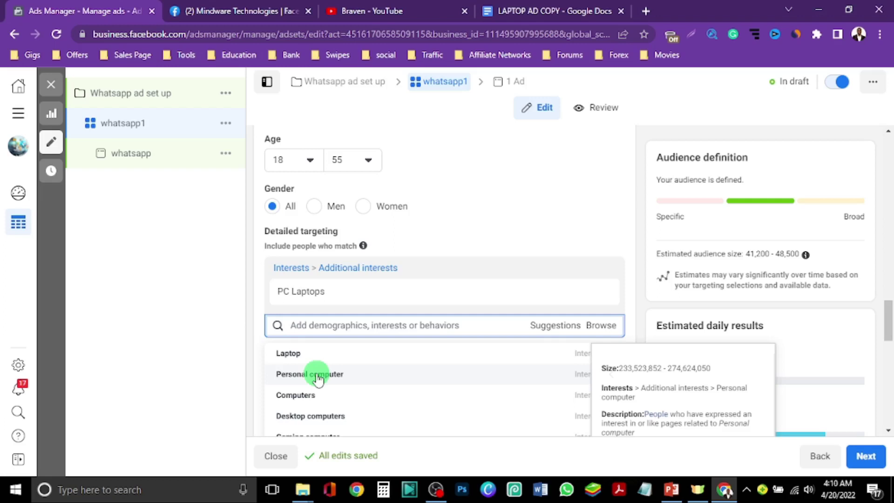
click(317, 378)
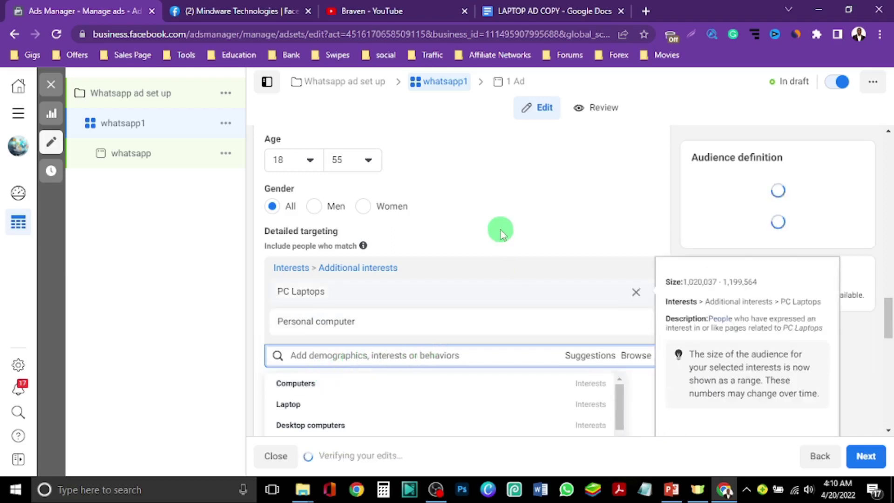
Step: Add the suggested Technology interest to the detailed targeting
scroll(501, 233, down, 3)
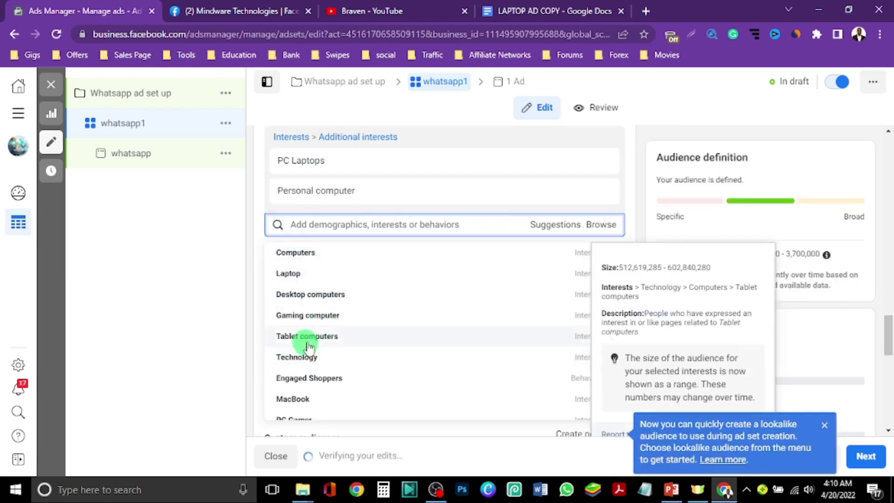
scroll(340, 342, down, 1)
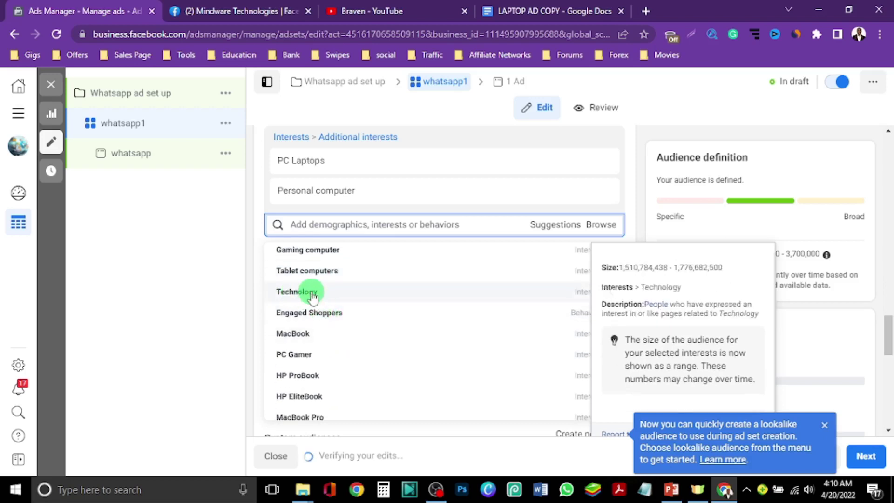
click(313, 296)
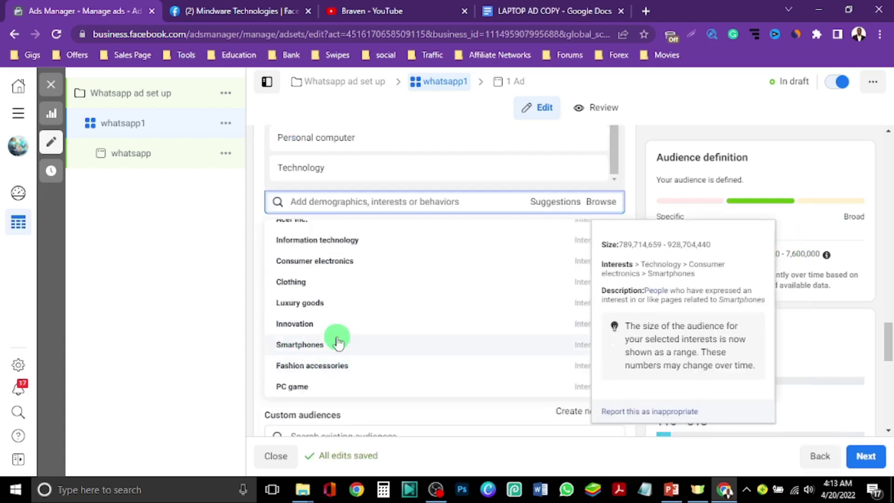
scroll(339, 343, down, 3)
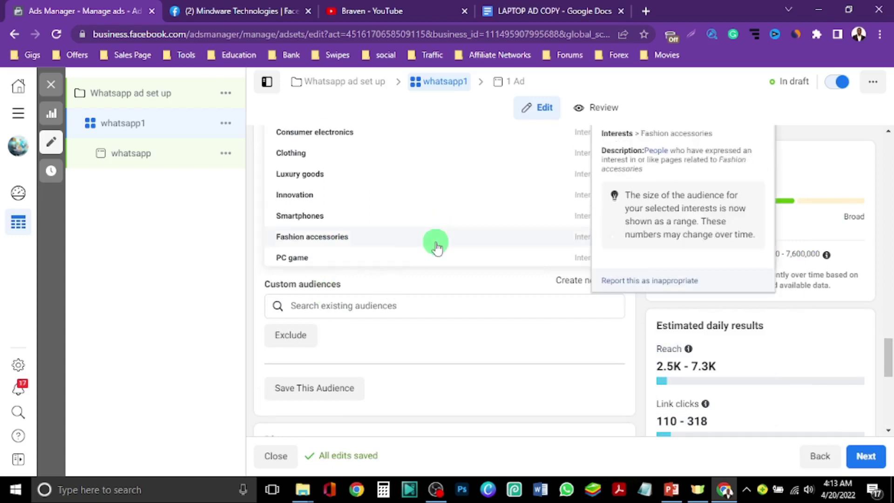
Step: Review the interests selected for detailed targeting, the audience estimates and the remaining suggested interests
scroll(435, 238, up, 5)
scroll(418, 297, up, 2)
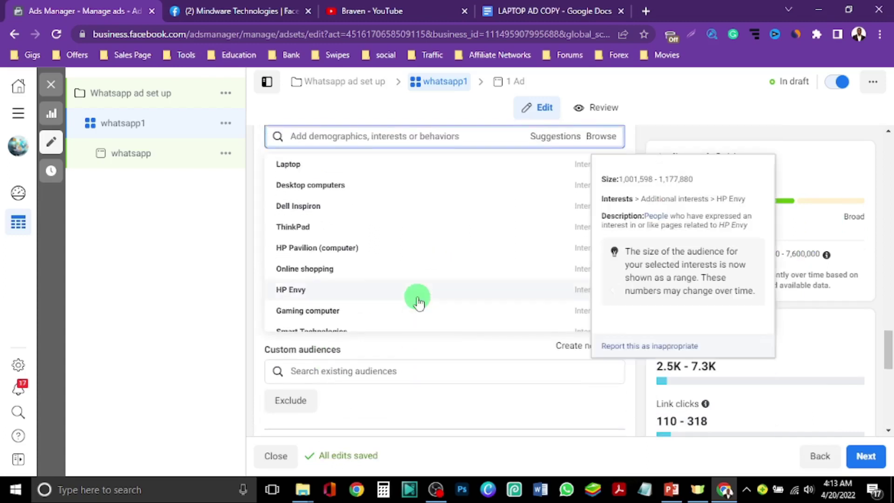
scroll(418, 300, up, 5)
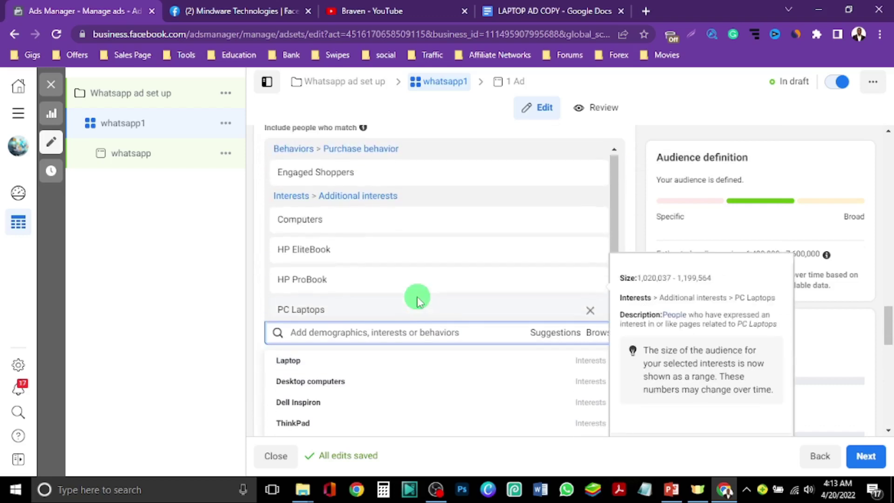
mouse_move(415, 261)
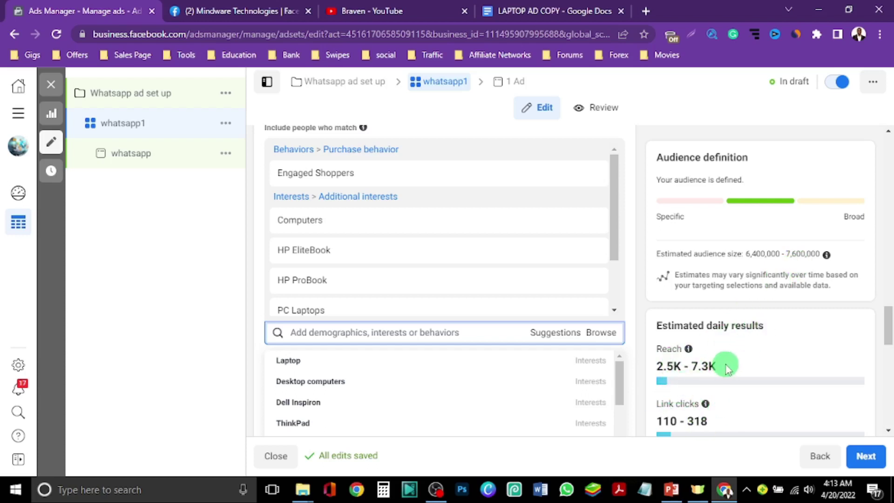
scroll(734, 385, down, 2)
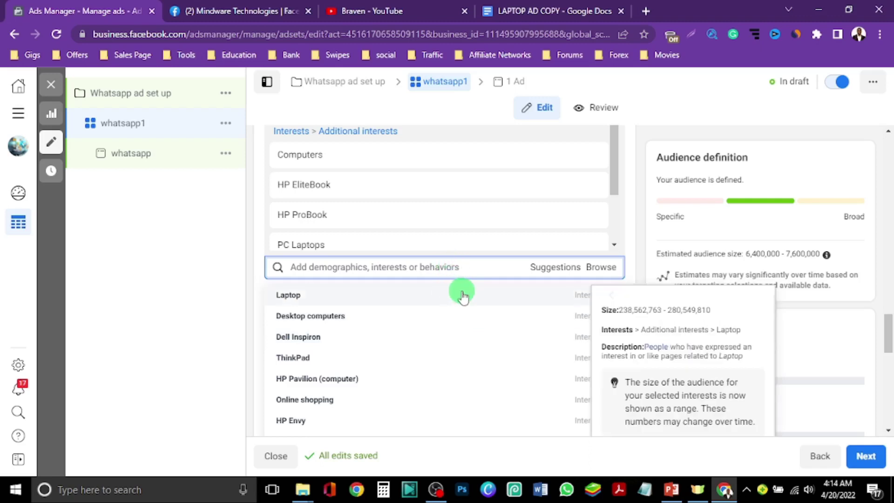
scroll(465, 296, down, 2)
scroll(524, 314, down, 8)
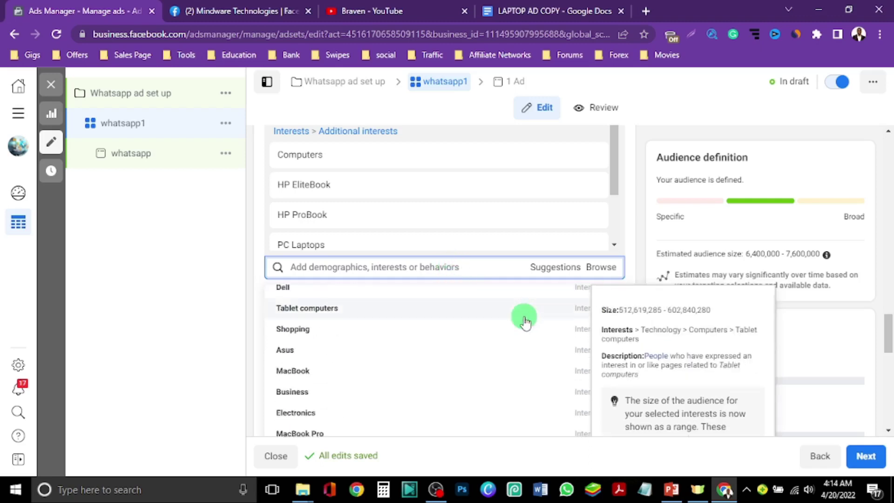
scroll(525, 321, down, 2)
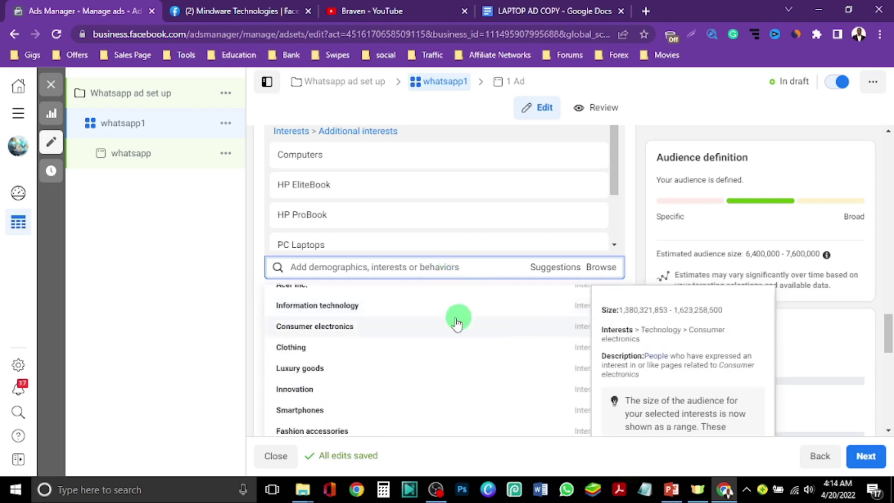
Step: Save the current targeting as a reusable audience named HP PROBOOK
scroll(261, 314, down, 3)
scroll(399, 339, down, 3)
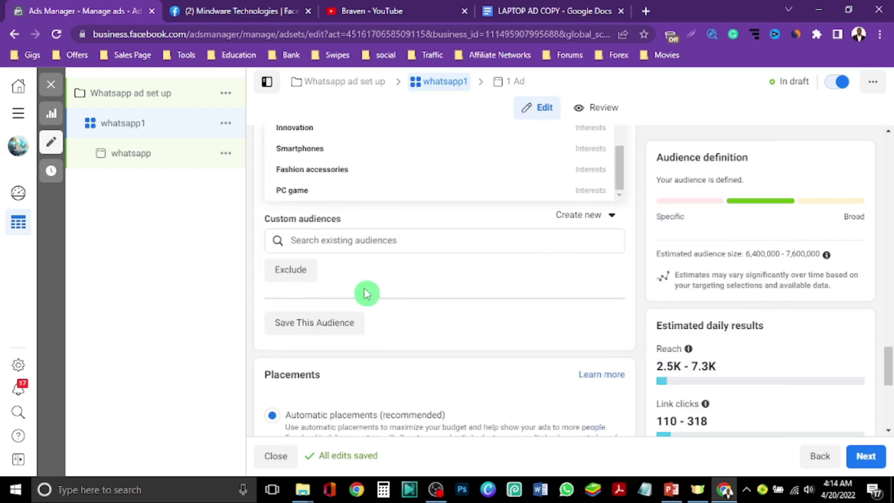
click(317, 326)
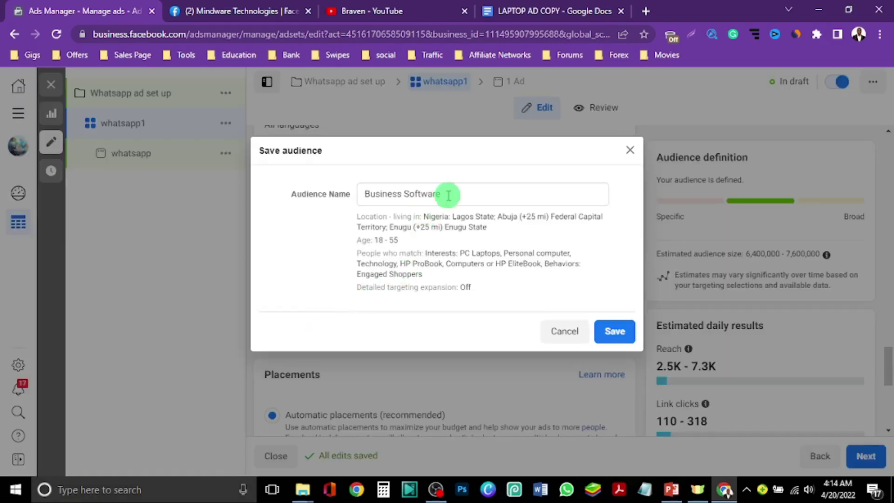
click(448, 195)
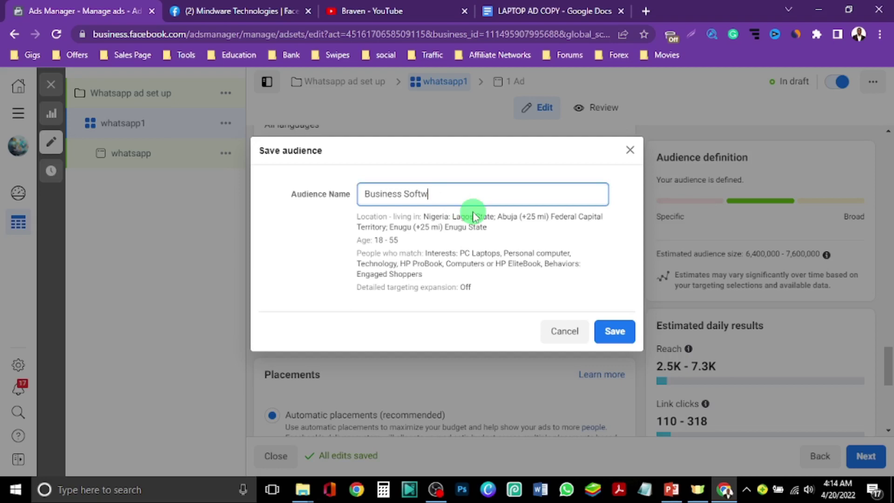
key(BackSpace)
key(BackSpace)
key(BackSpace)
key(BackSpace)
key(BackSpace)
key(BackSpace)
key(BackSpace)
key(BackSpace)
key(BackSpace)
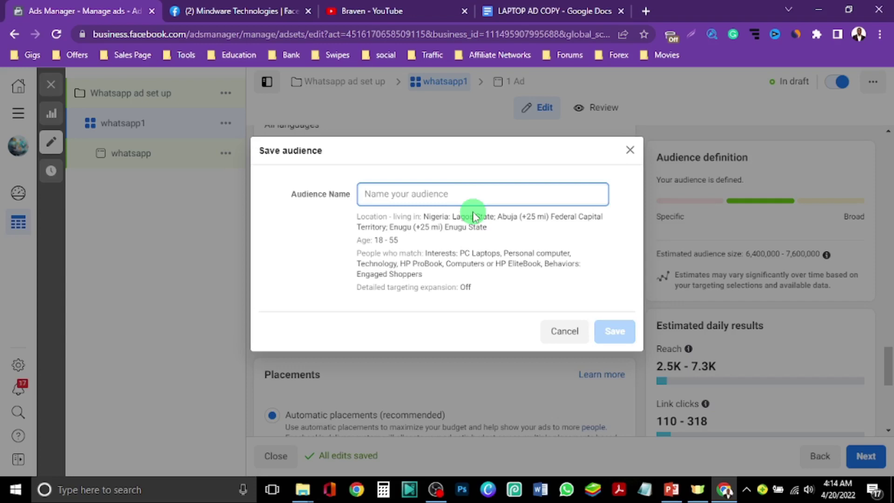
text(HP )
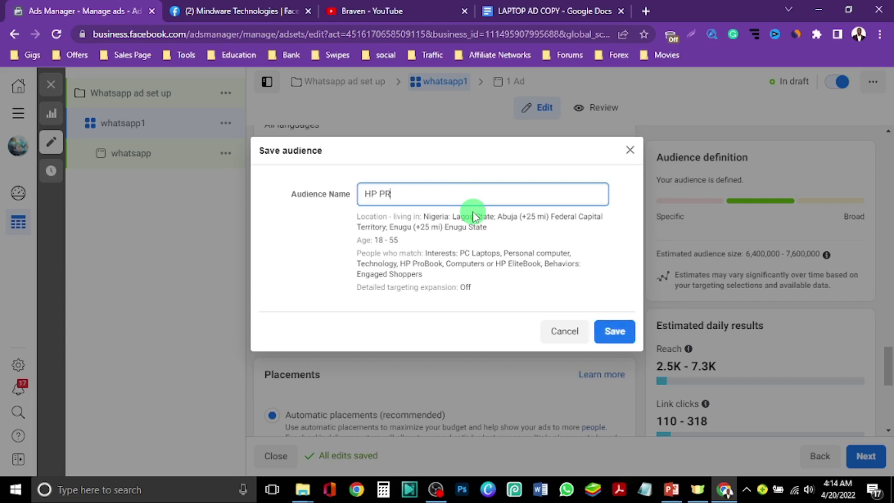
text(PROBOOK)
click(622, 331)
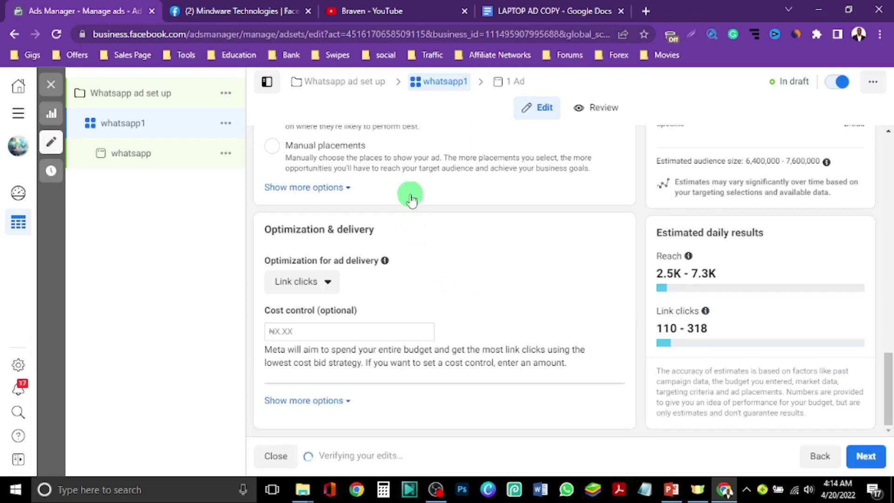
Step: Set the ad set's conversion location to WhatsApp
scroll(411, 198, up, 6)
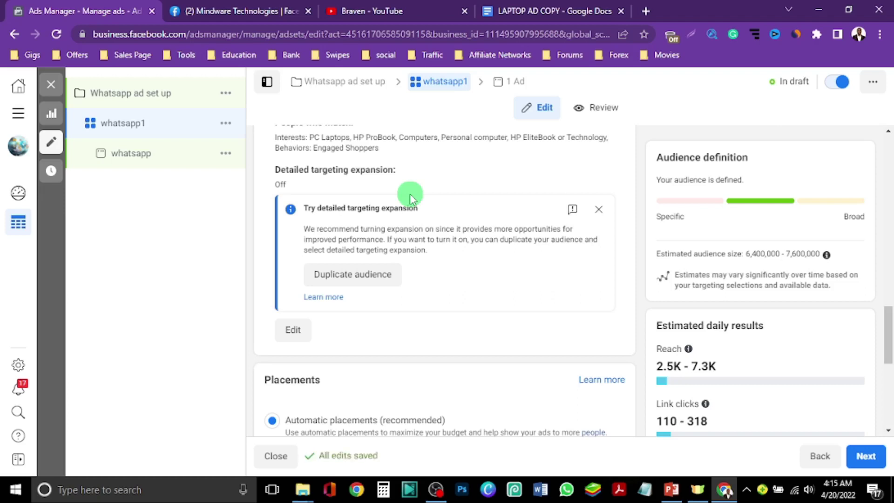
scroll(355, 200, up, 10)
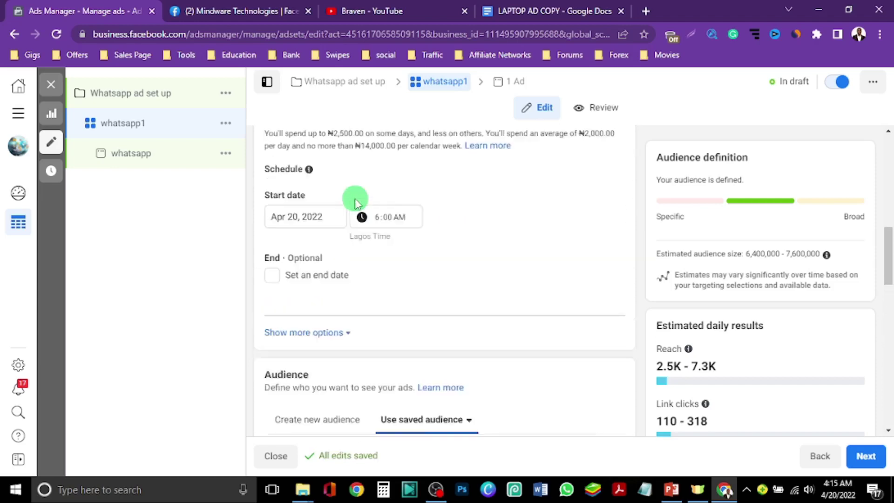
scroll(356, 200, up, 8)
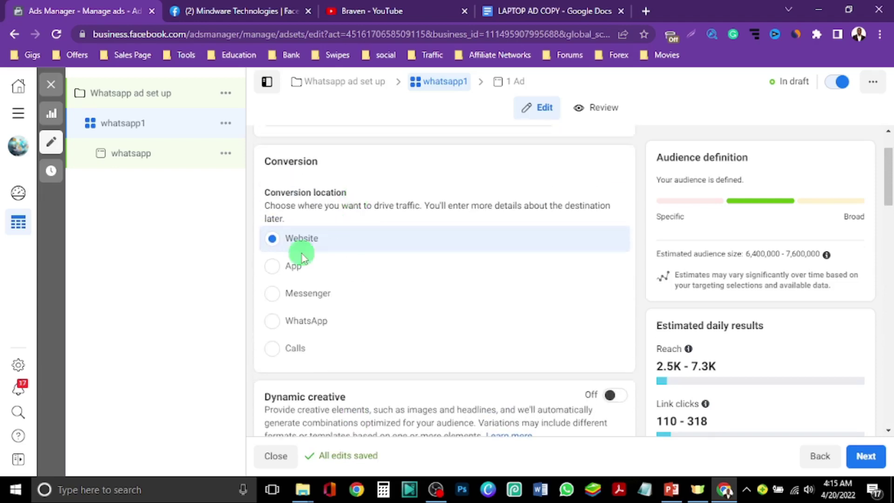
click(272, 322)
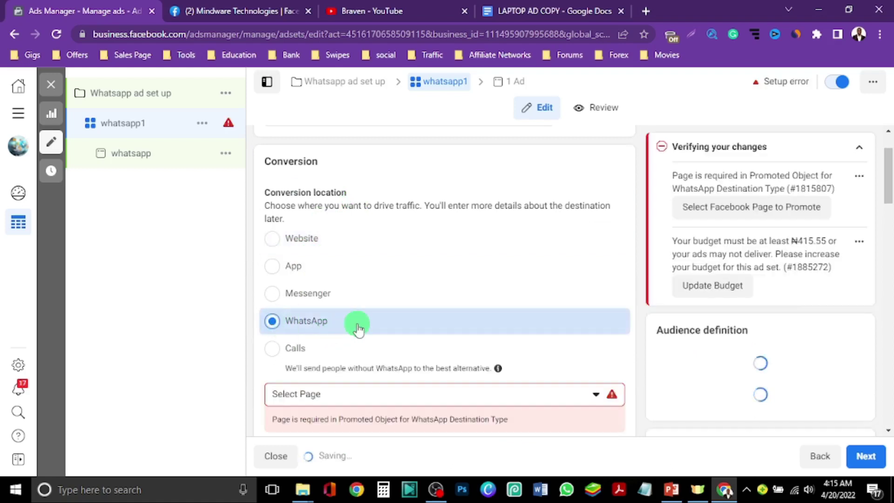
Step: Select the Mindware Technologies Page, listed under the business of the same name, as the Page for the WhatsApp destination
scroll(375, 321, down, 1)
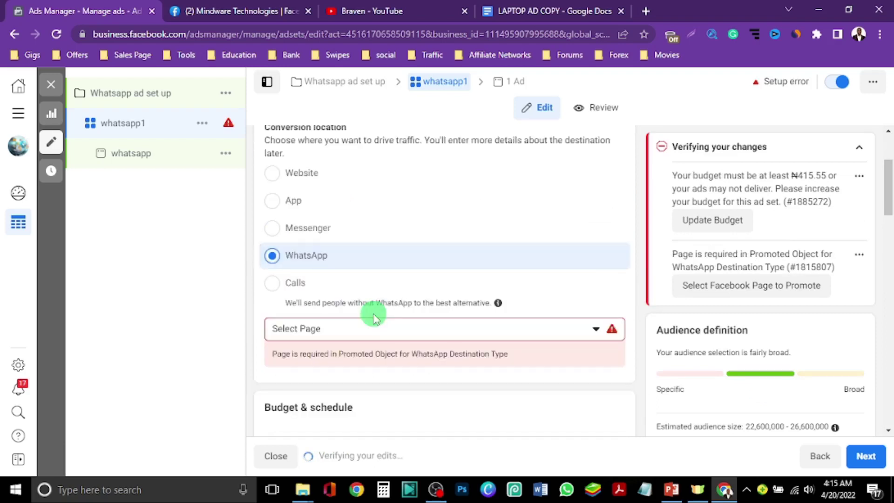
click(597, 330)
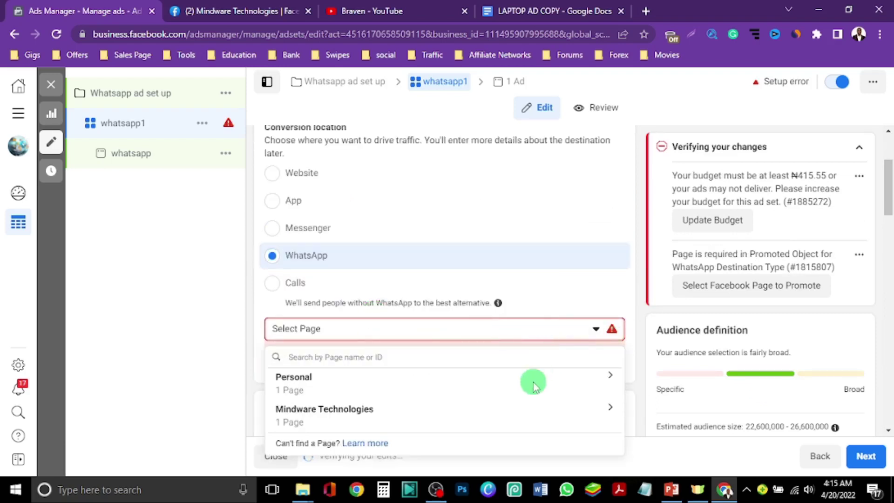
click(346, 416)
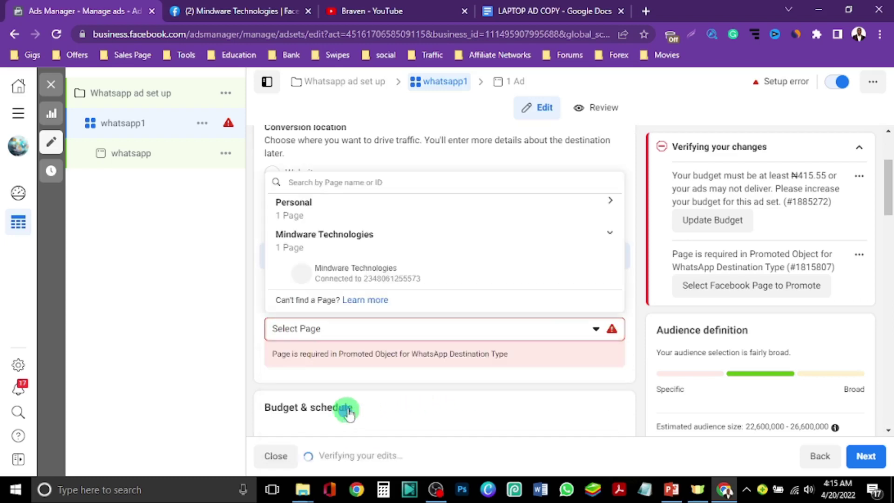
scroll(409, 379, down, 1)
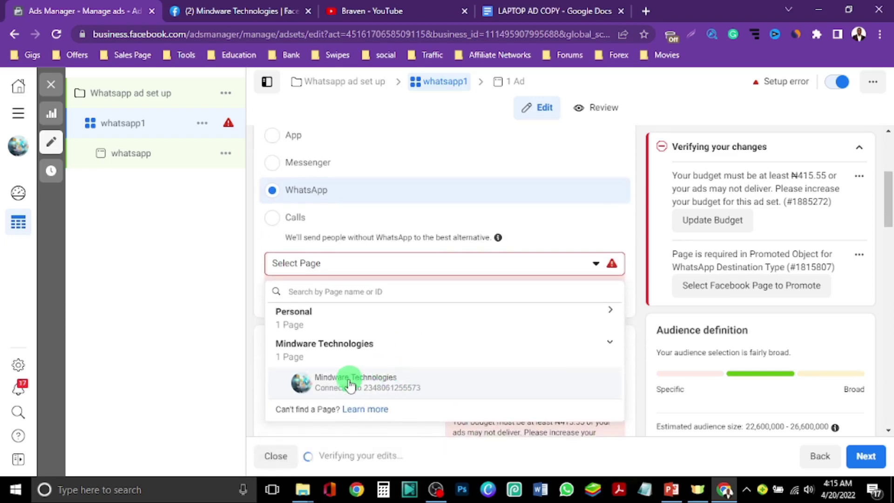
click(373, 373)
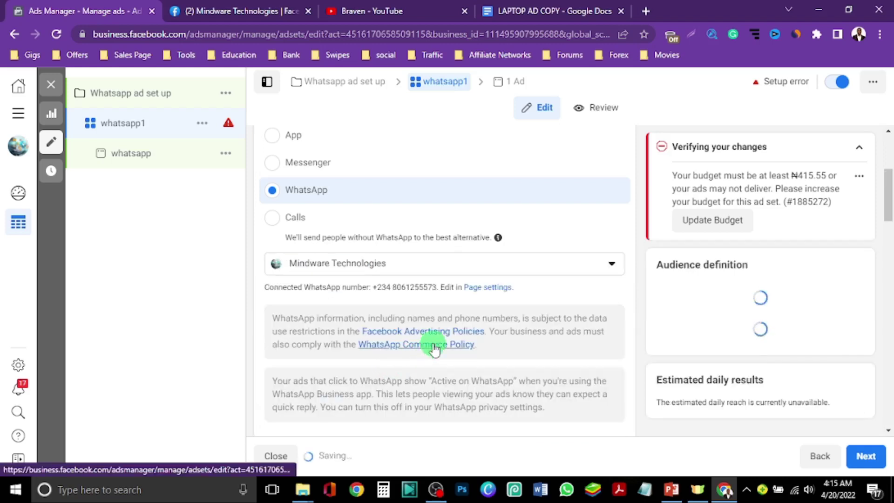
scroll(421, 353, down, 1)
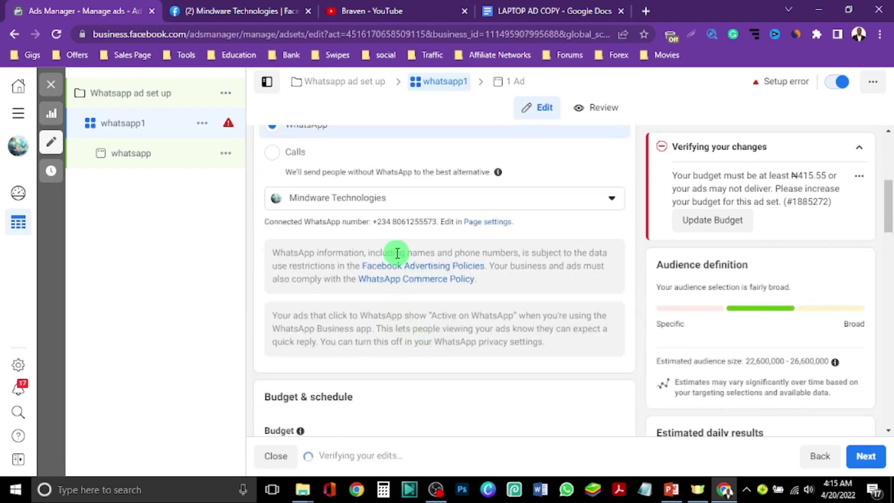
scroll(396, 254, up, 1)
Step: Set the ad set's daily budget to ₦2000
scroll(397, 259, down, 4)
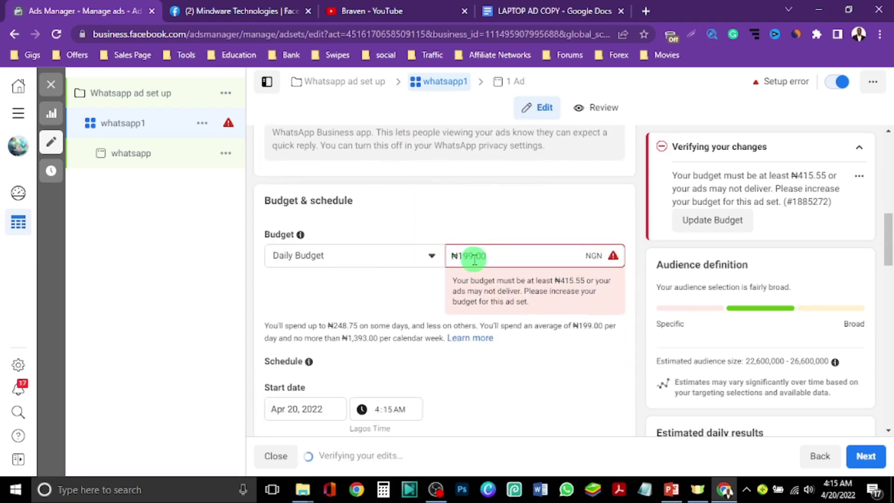
click(475, 261)
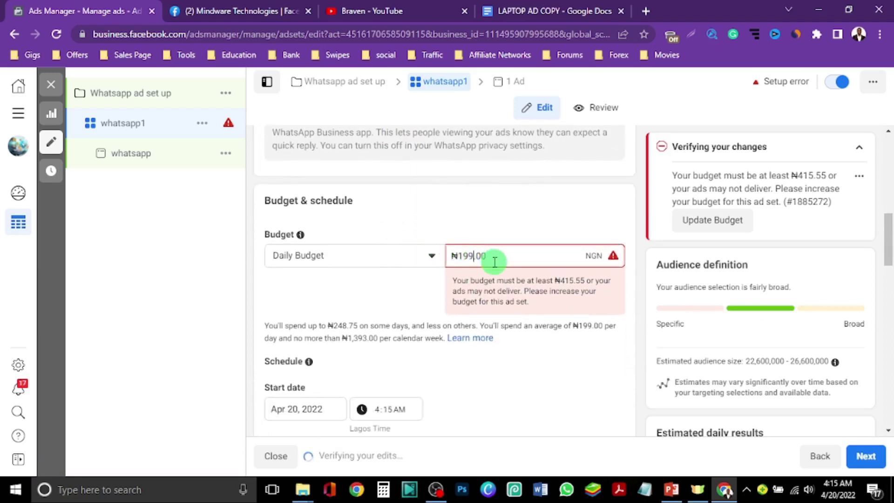
key(BackSpace)
key(BackSpace)
text(2000)
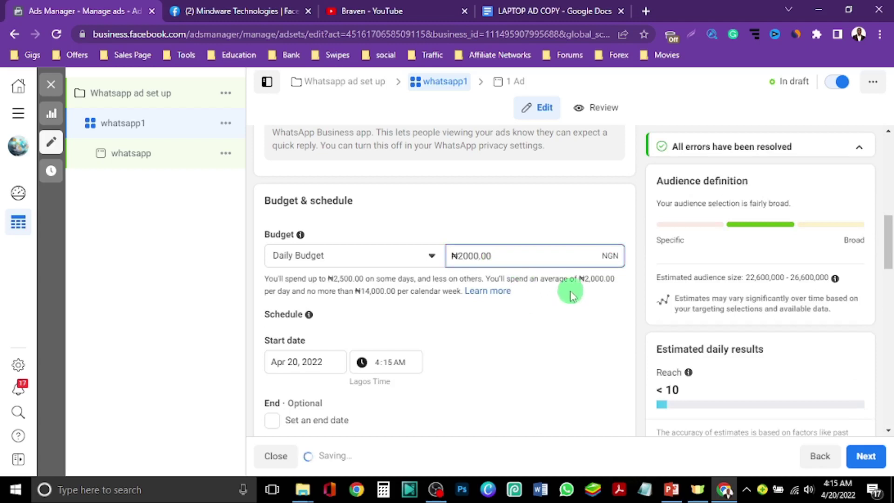
Step: Review the ad set's schedule and the location, age and interest details of the HP PROBOOK saved audience
scroll(513, 325, down, 4)
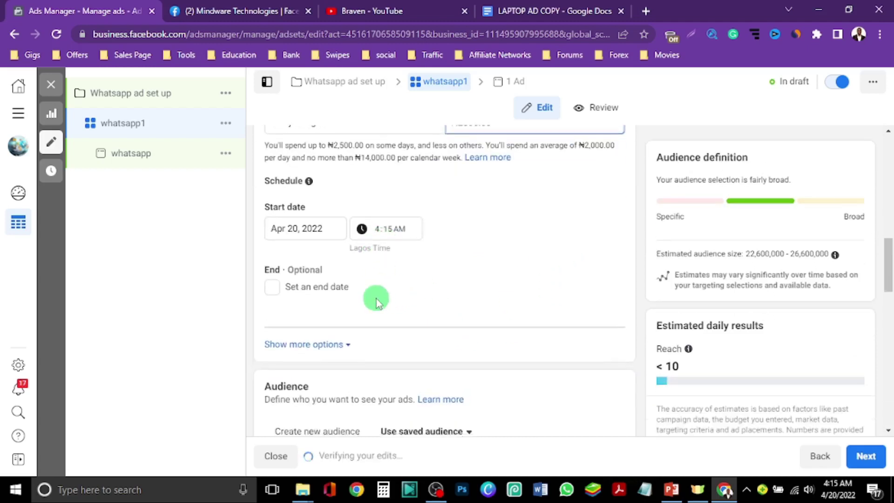
scroll(375, 298, down, 1)
scroll(393, 337, down, 4)
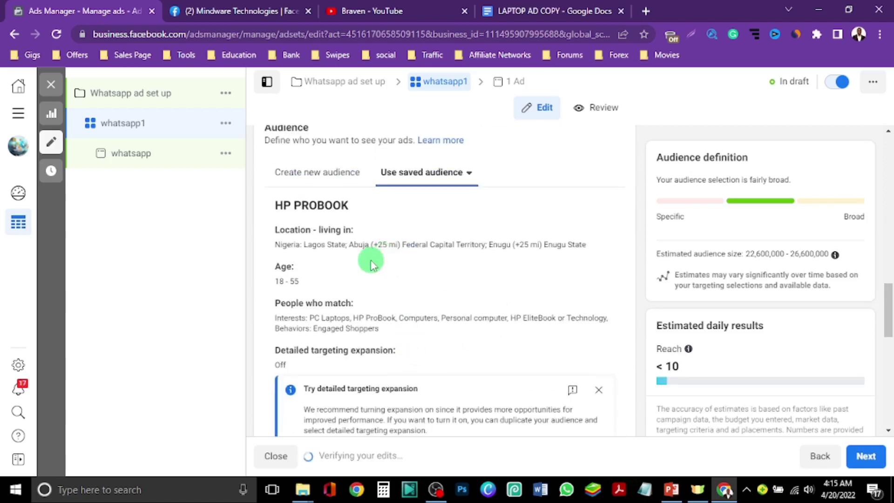
scroll(377, 262, down, 1)
scroll(372, 260, up, 1)
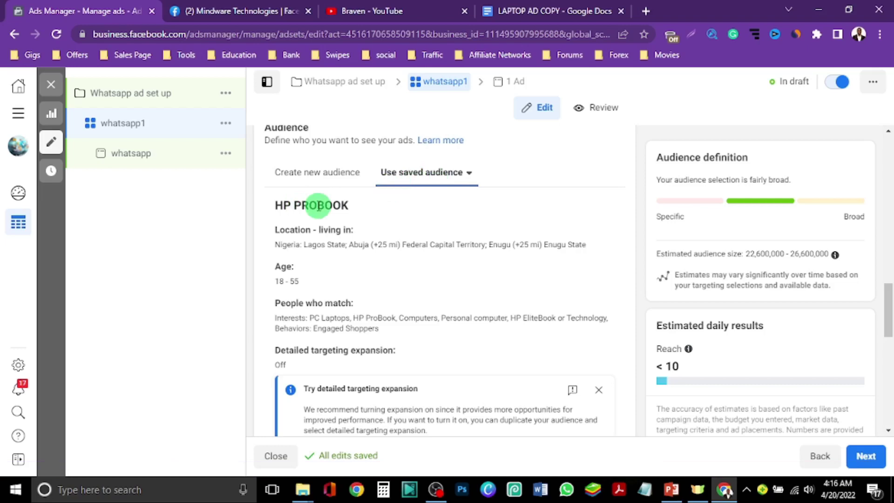
scroll(330, 214, down, 1)
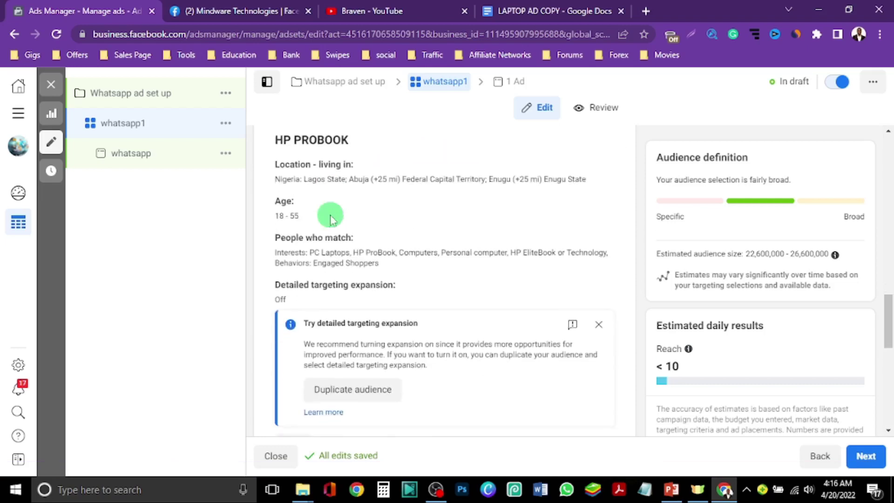
scroll(331, 219, down, 3)
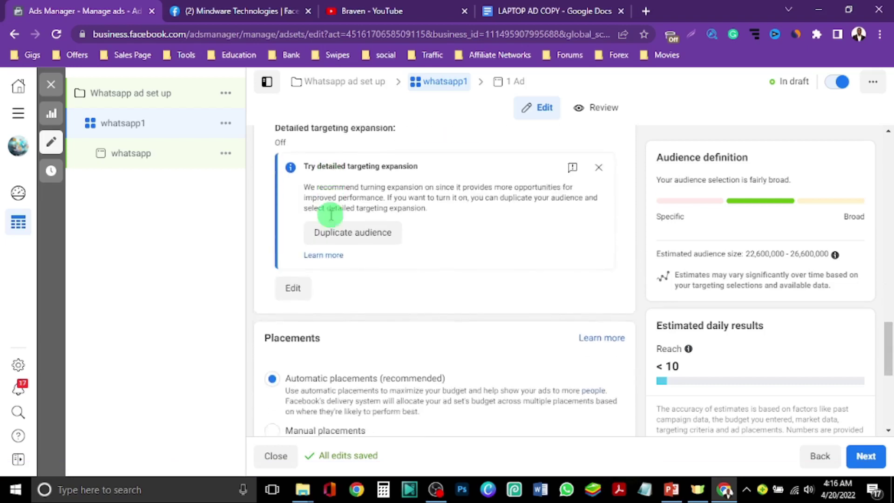
scroll(368, 235, up, 1)
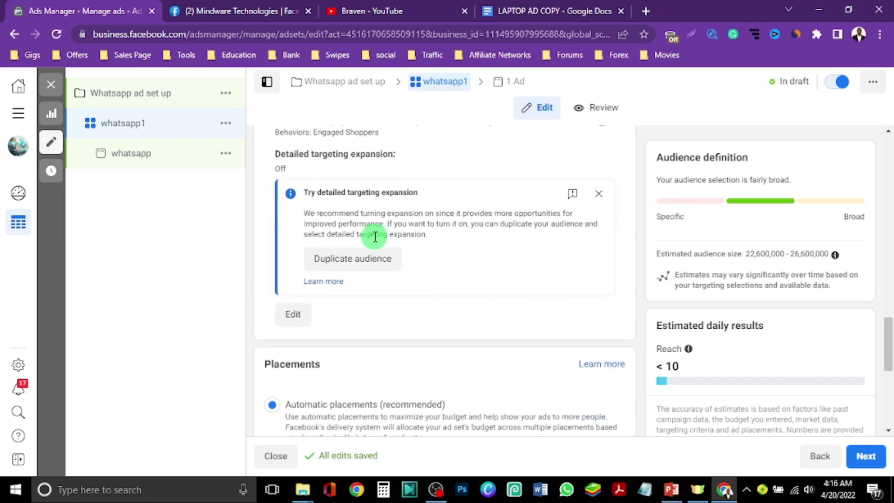
scroll(375, 240, down, 1)
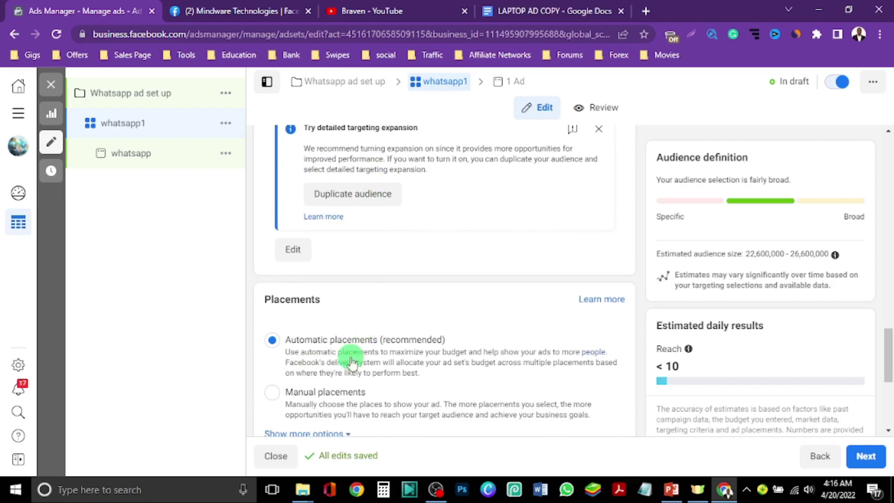
Step: Switch the ad set from automatic to manual placements and bring up its platform choices
scroll(373, 359, down, 4)
scroll(419, 326, up, 2)
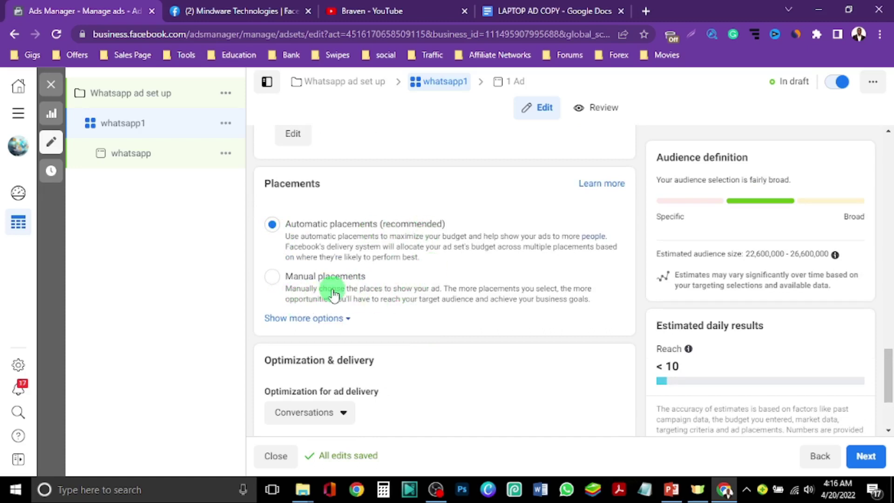
click(273, 277)
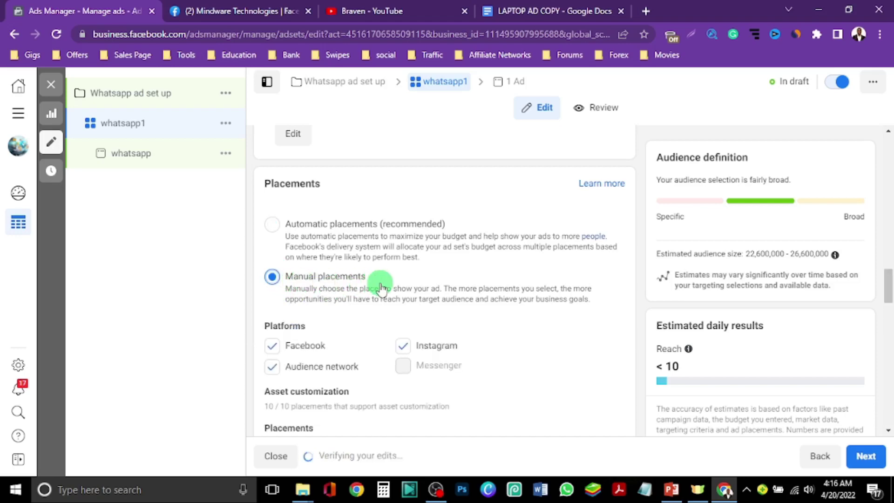
scroll(381, 287, down, 2)
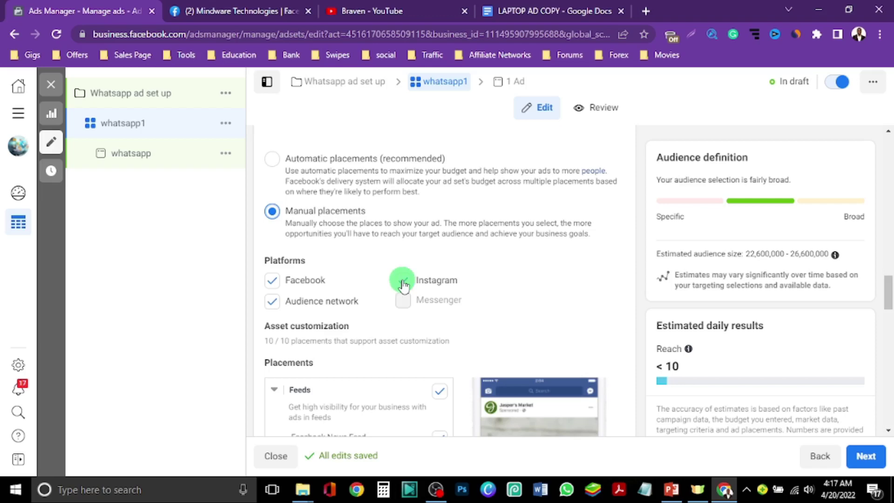
Step: Exclude the Instagram and Audience network platforms and the Facebook Marketplace and Facebook video feeds placements from the ad set
click(405, 282)
click(272, 302)
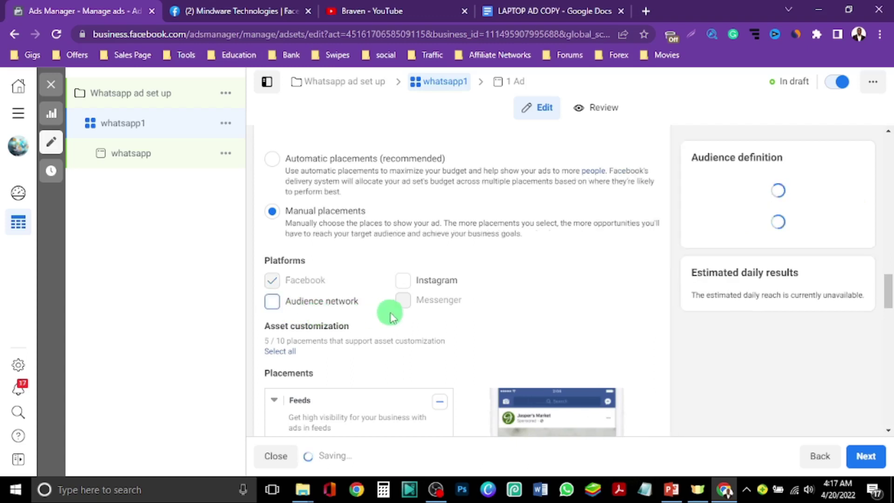
scroll(391, 317, down, 1)
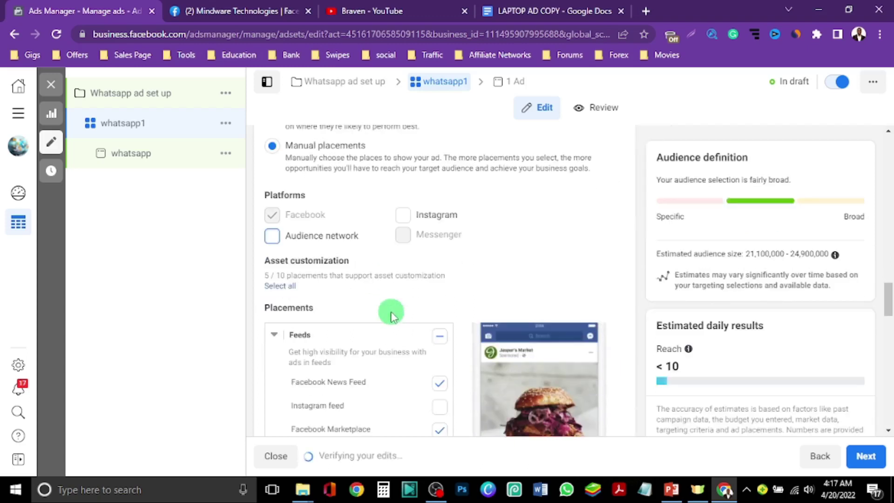
scroll(373, 295, down, 1)
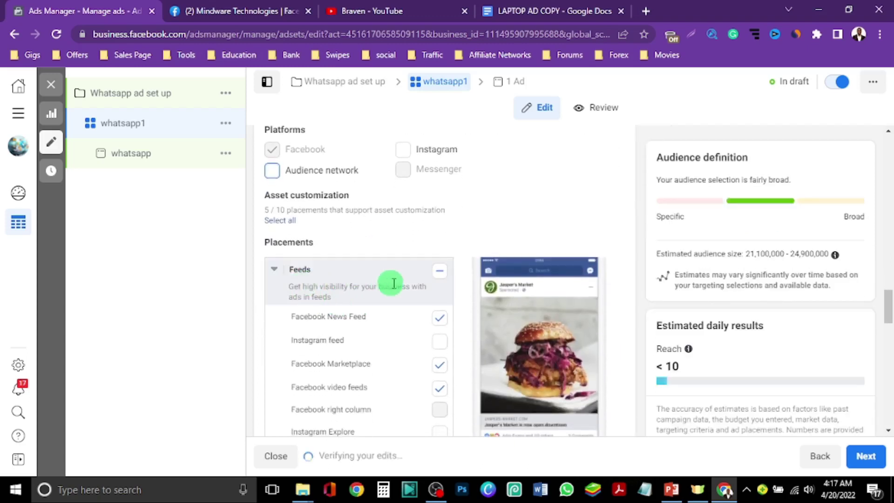
scroll(437, 282, down, 1)
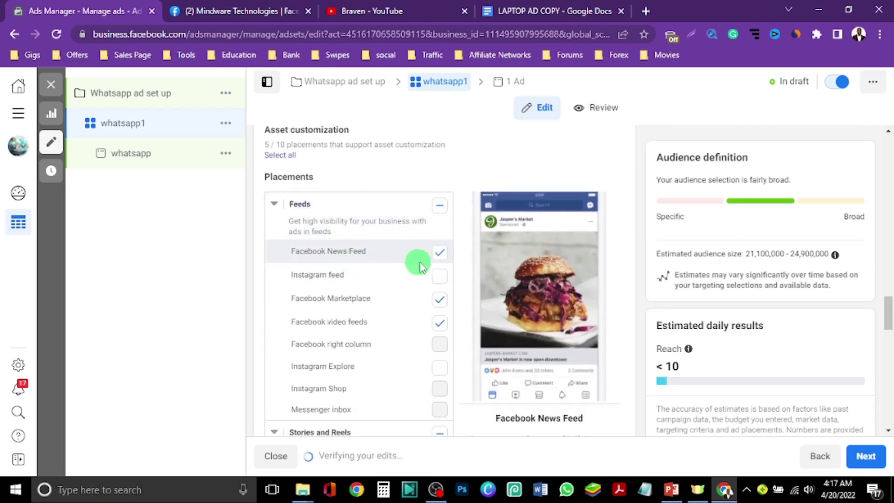
click(440, 306)
click(439, 326)
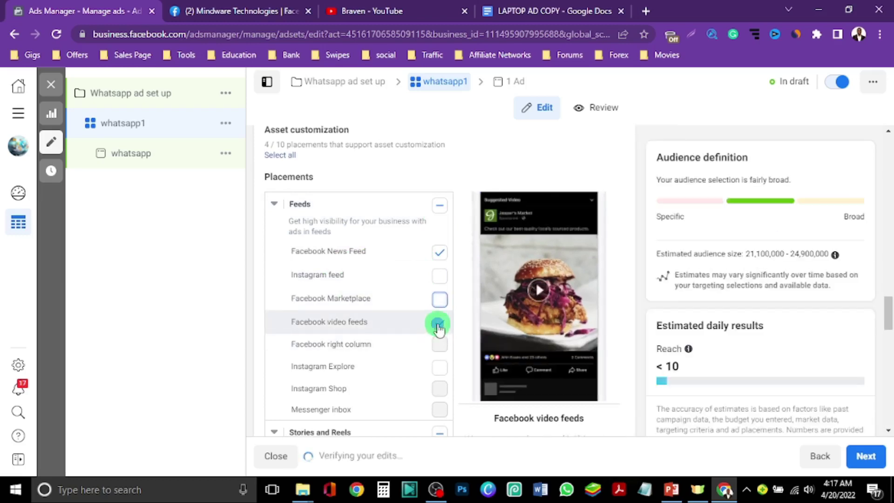
Step: Deselect the Facebook Stories placement and the In-article group with Facebook Instant Articles
scroll(437, 345, down, 3)
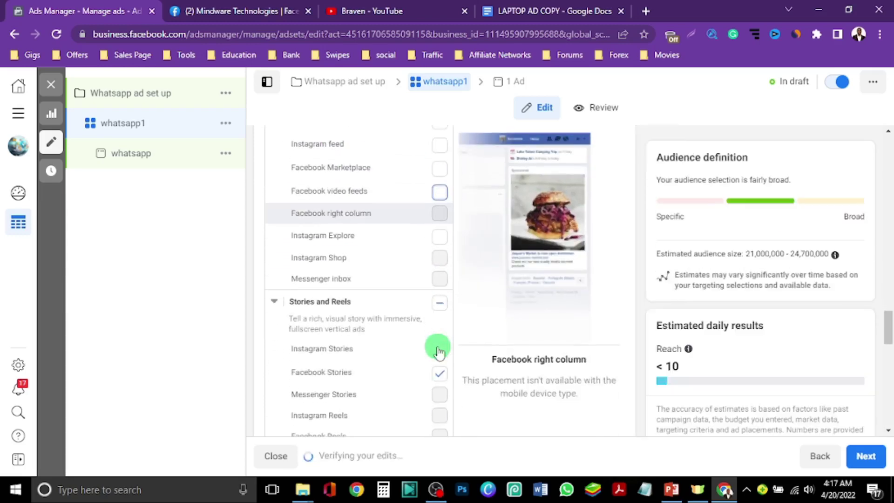
scroll(435, 344, down, 2)
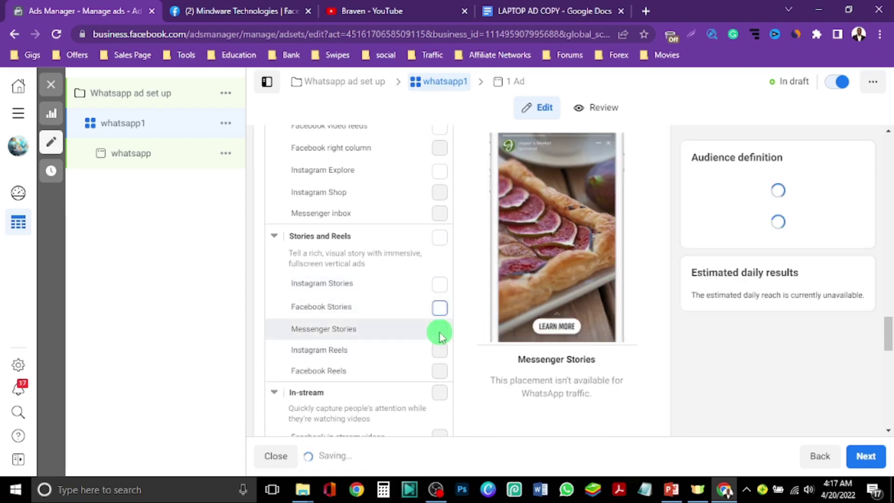
scroll(440, 340, down, 3)
scroll(440, 336, down, 5)
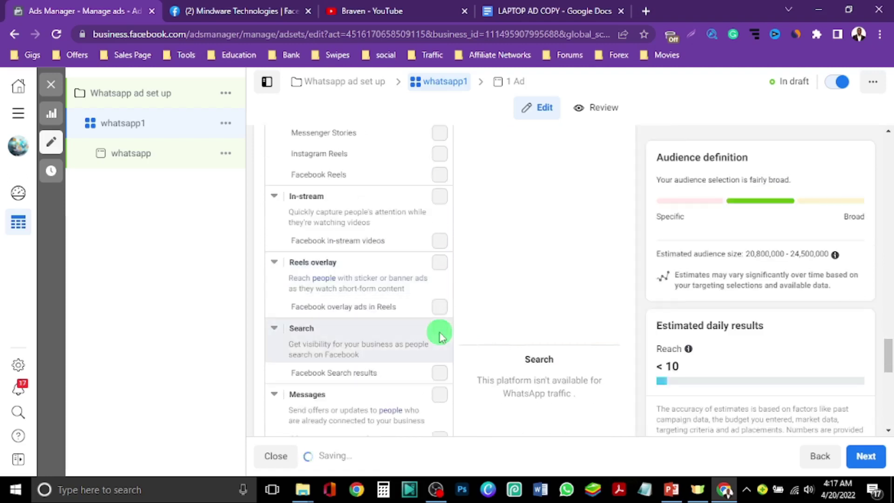
scroll(433, 321, down, 1)
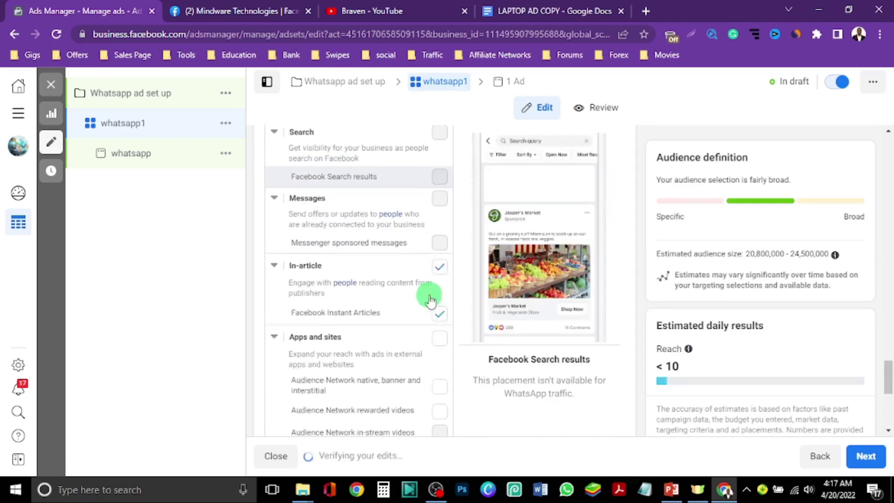
click(438, 265)
click(439, 314)
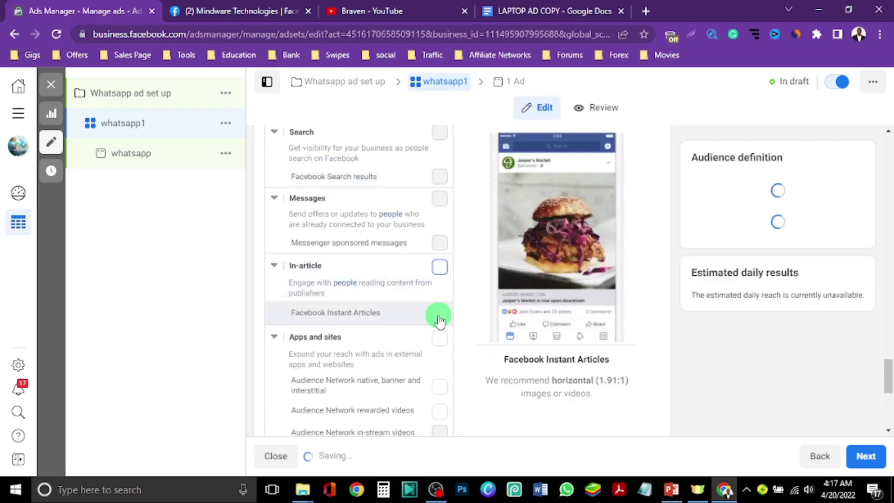
Step: Review the full placement list, from the platforms and feeds through to apps and sites, to check which placements remain selected
scroll(437, 314, down, 4)
scroll(410, 286, up, 7)
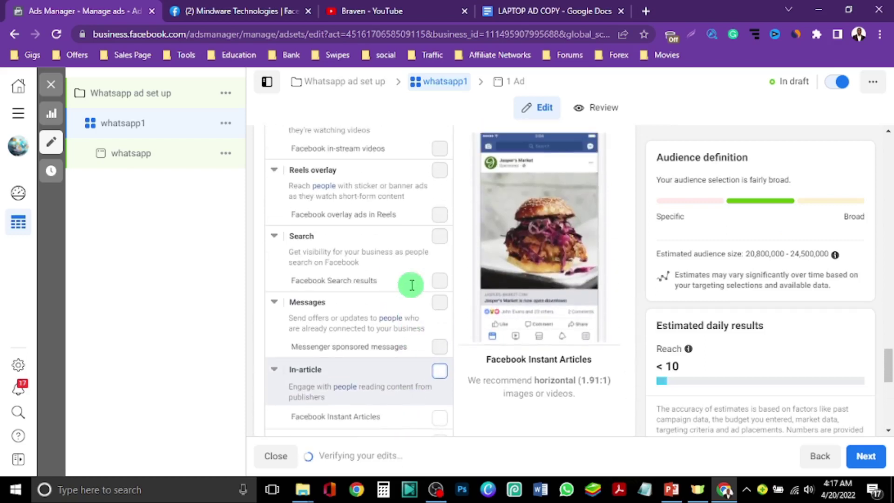
scroll(411, 285, up, 4)
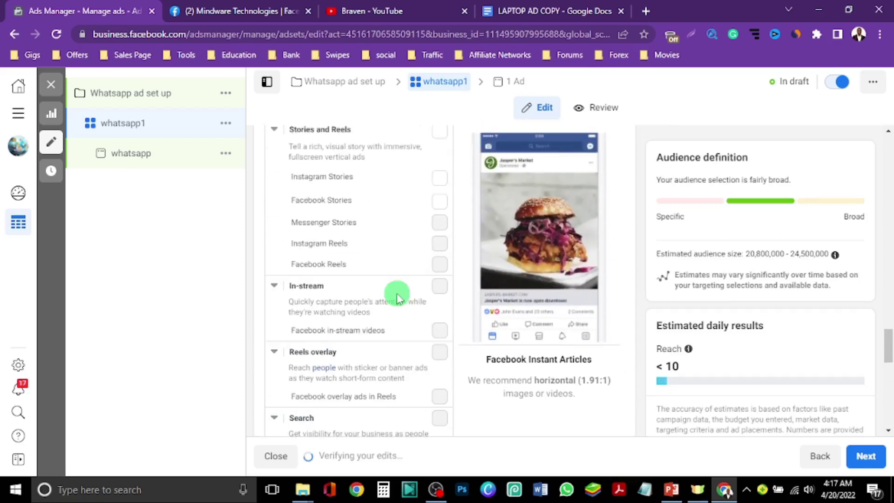
scroll(398, 298, up, 10)
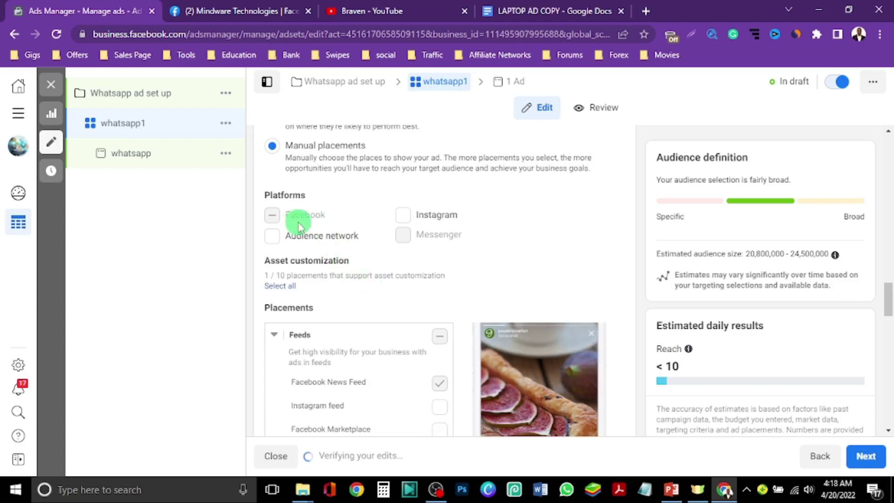
scroll(358, 352, down, 1)
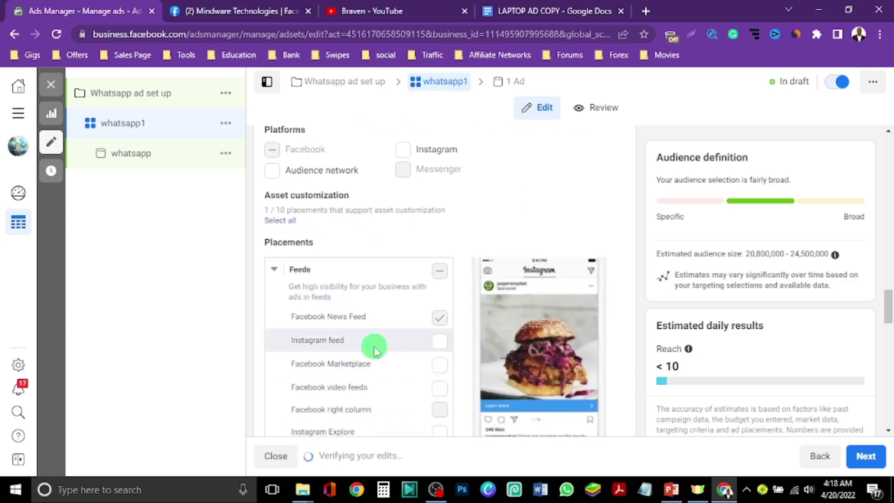
scroll(368, 349, down, 1)
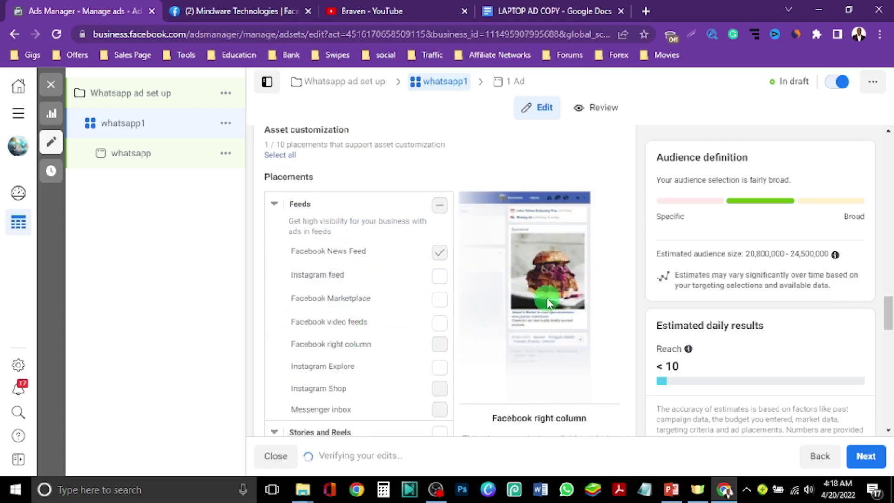
scroll(393, 331, down, 6)
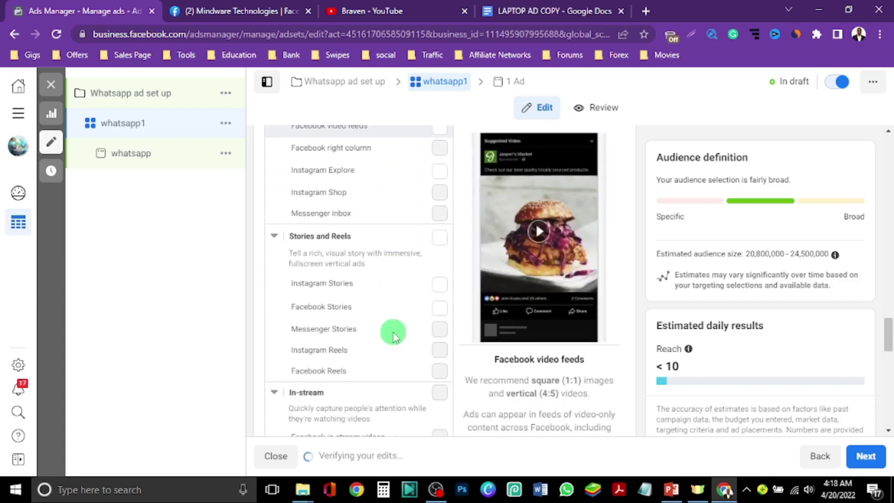
scroll(393, 333, down, 1)
scroll(393, 333, down, 3)
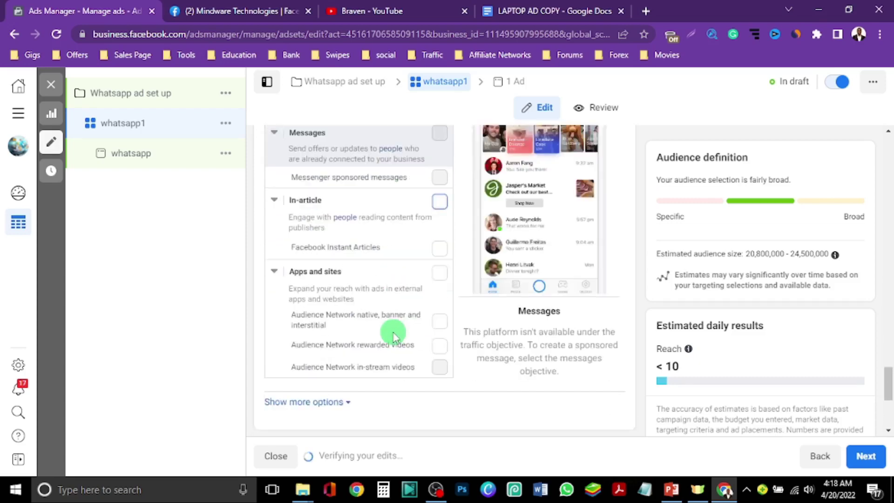
Step: Check the ad delivery optimization choices, keep Conversations, and continue to the ad level
scroll(393, 333, down, 4)
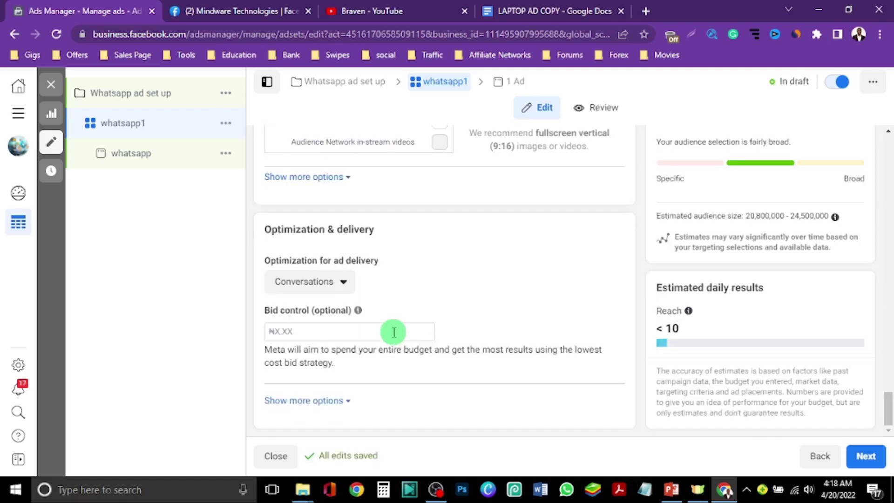
click(334, 283)
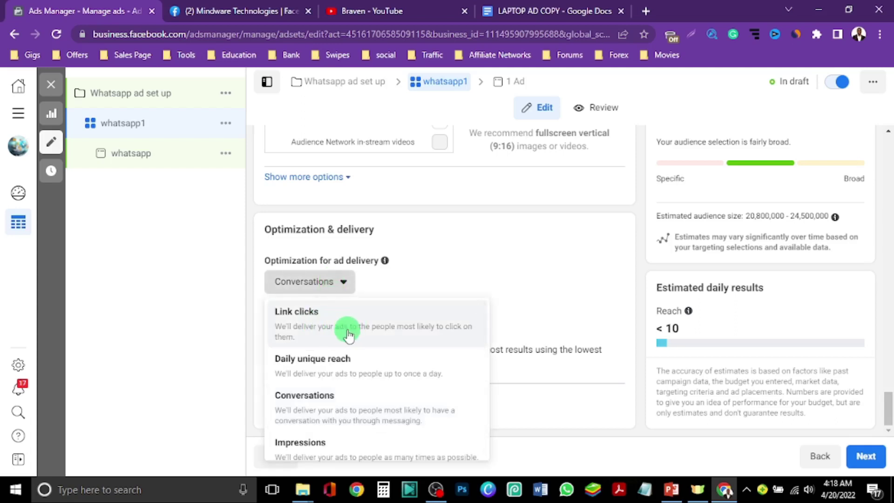
click(343, 283)
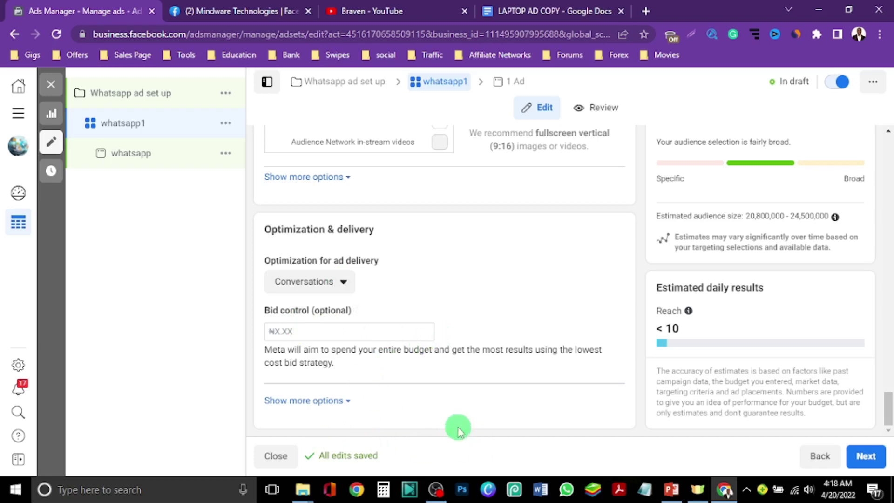
click(870, 458)
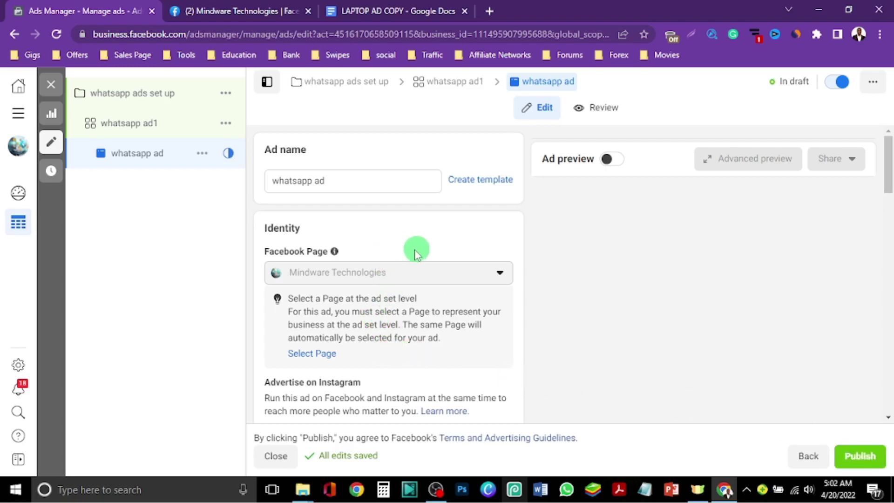
Step: Look over the ad's identity settings and set the ad setup to Use existing post
scroll(398, 258, down, 1)
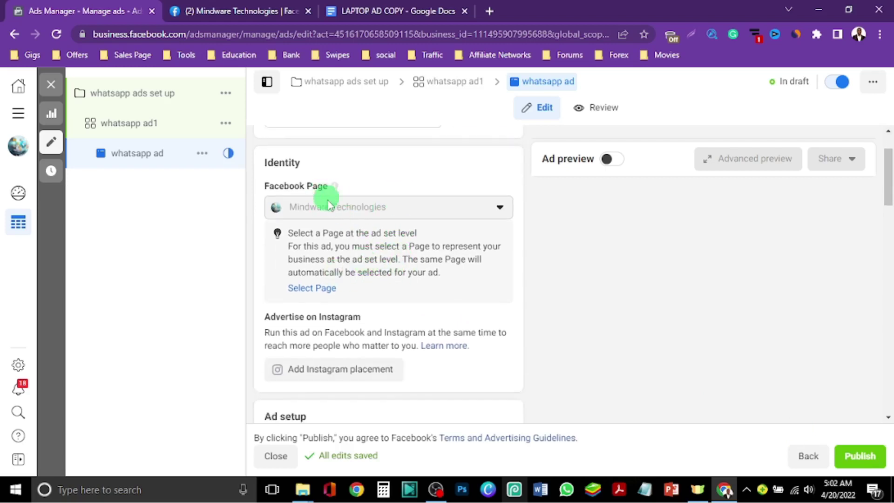
scroll(336, 208, down, 3)
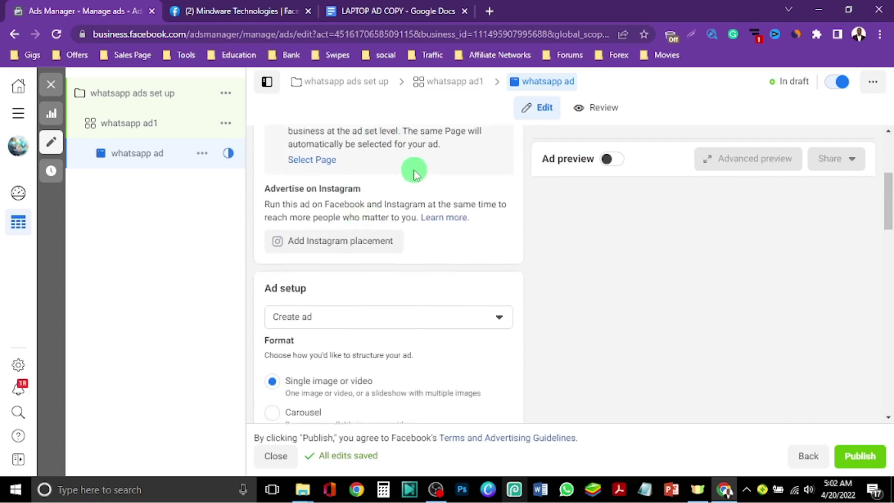
scroll(413, 171, up, 3)
scroll(403, 186, down, 1)
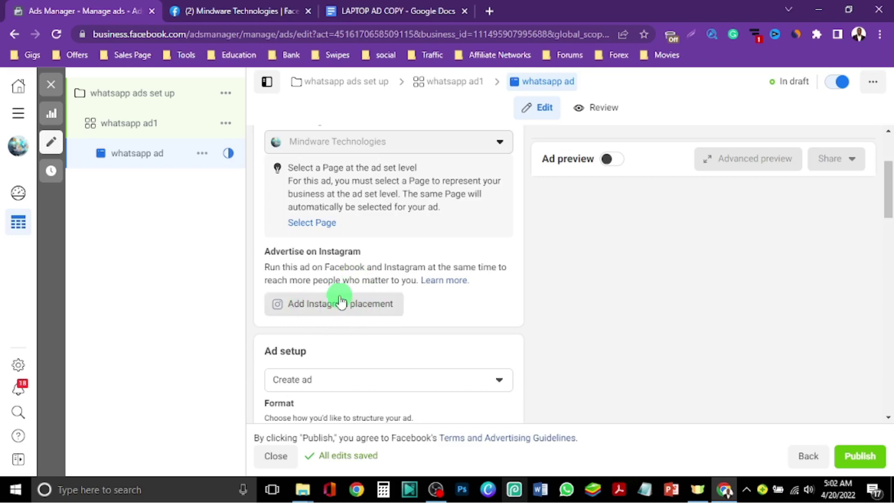
scroll(342, 302, down, 3)
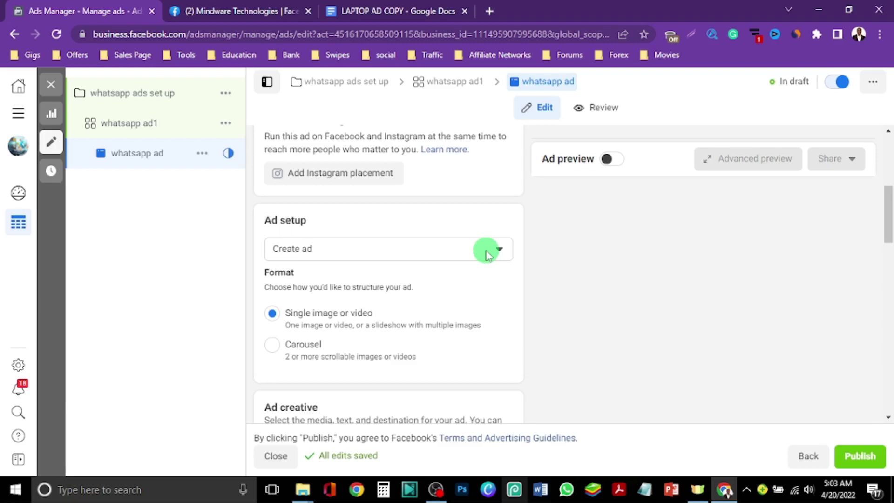
click(499, 252)
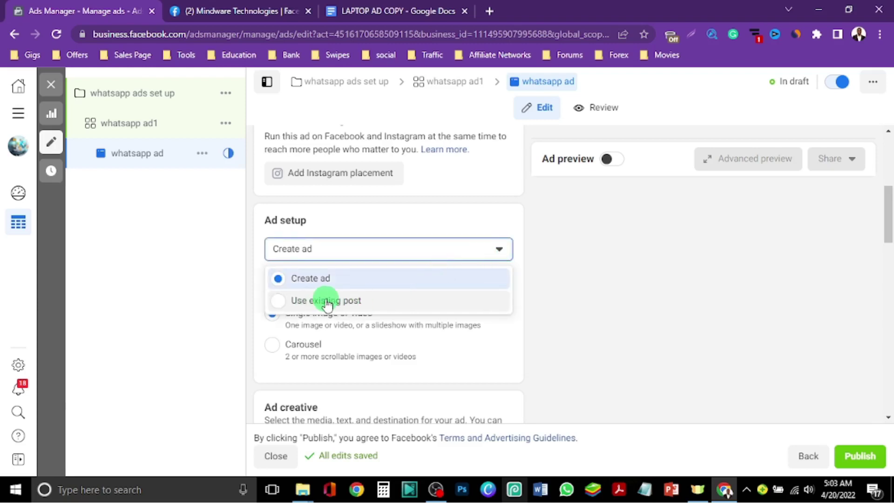
click(278, 299)
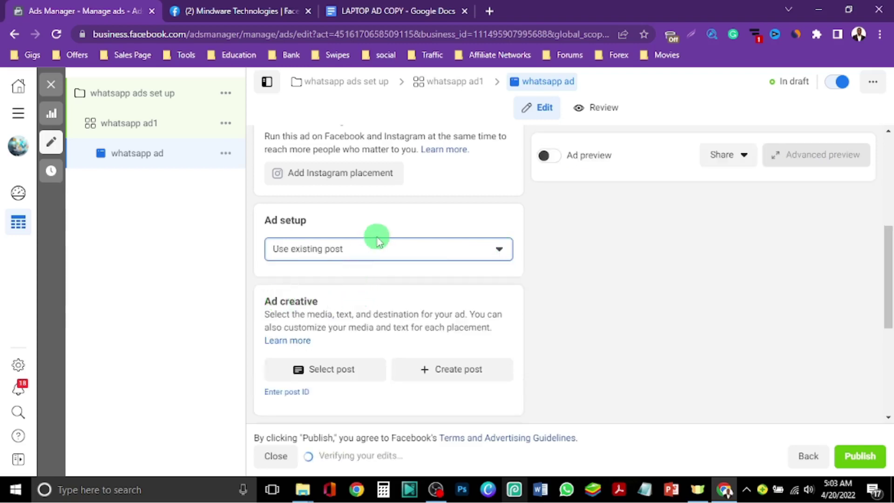
Step: Use the Page's BIGGEST EASTER DISCOUNT SALE Facebook post of Apr 19, 2022 as the ad creative and look over its preview
scroll(354, 260, down, 1)
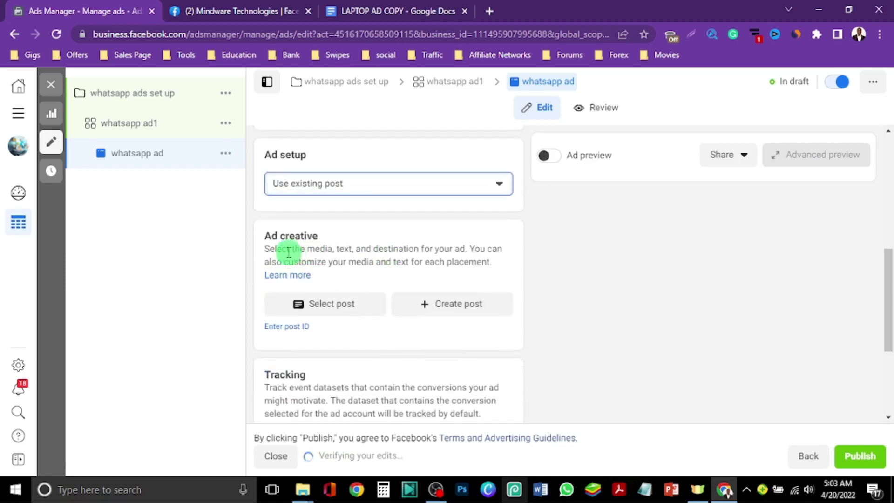
scroll(335, 256, down, 1)
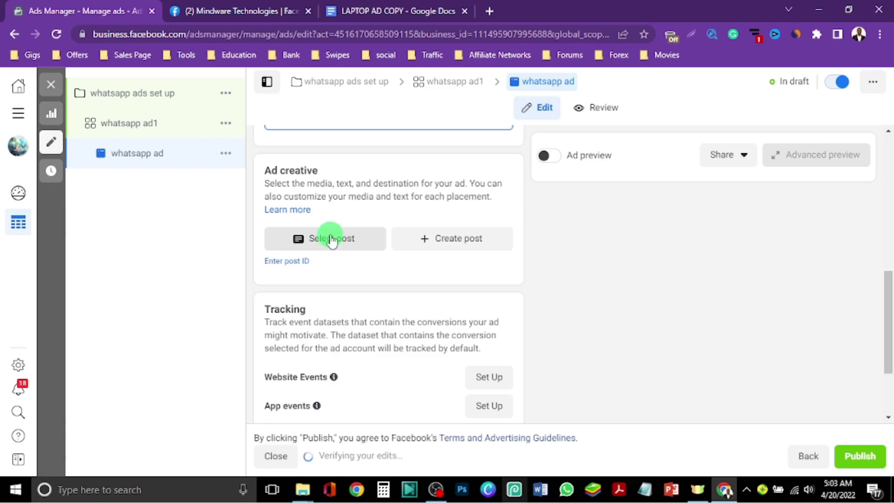
click(331, 240)
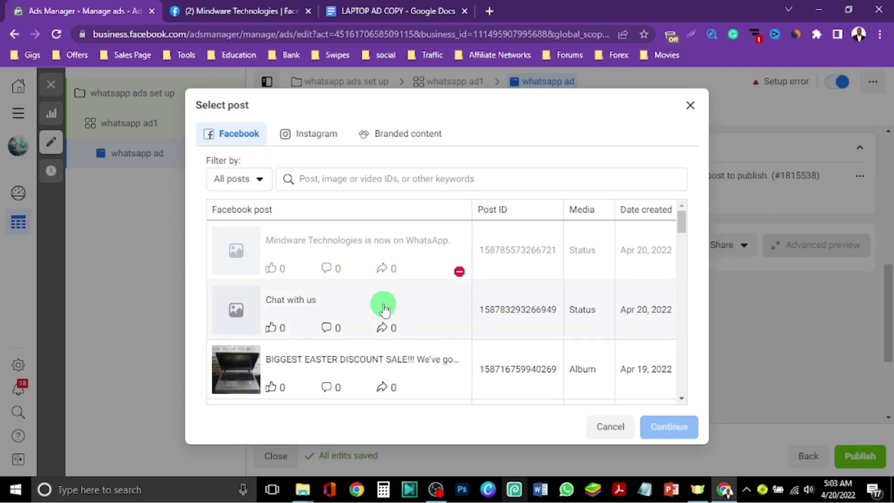
scroll(326, 307, down, 1)
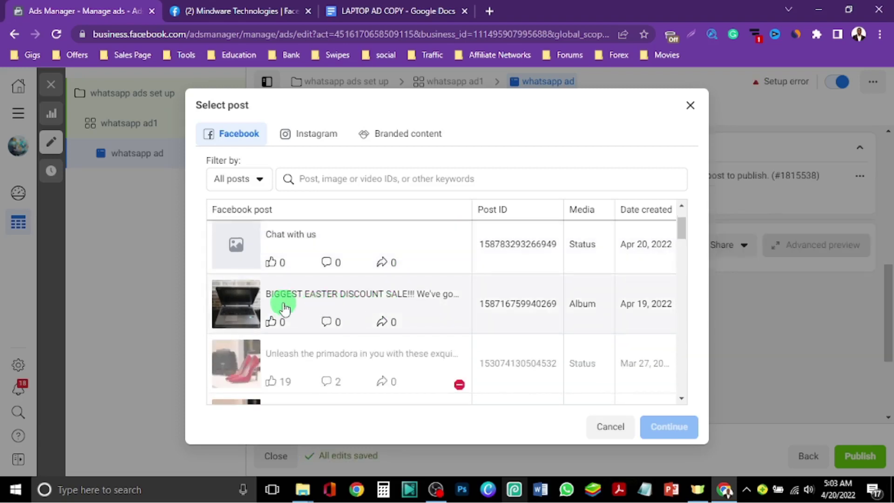
click(294, 309)
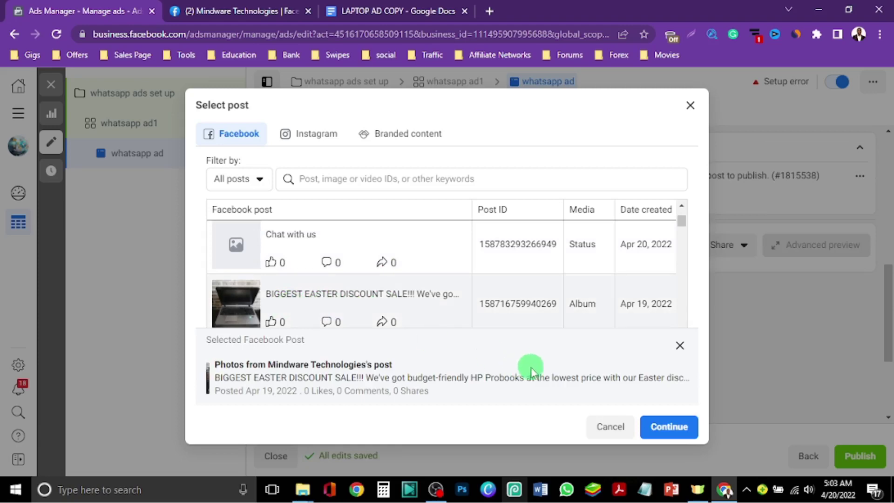
click(665, 427)
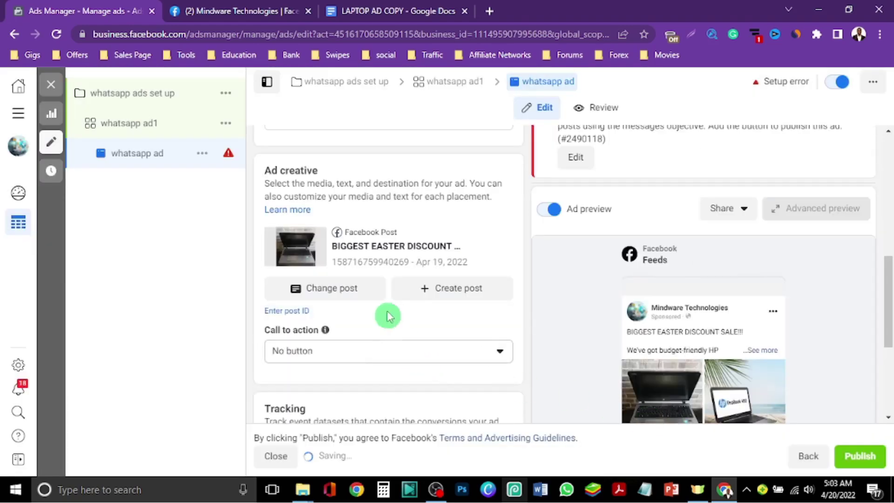
scroll(595, 371, down, 3)
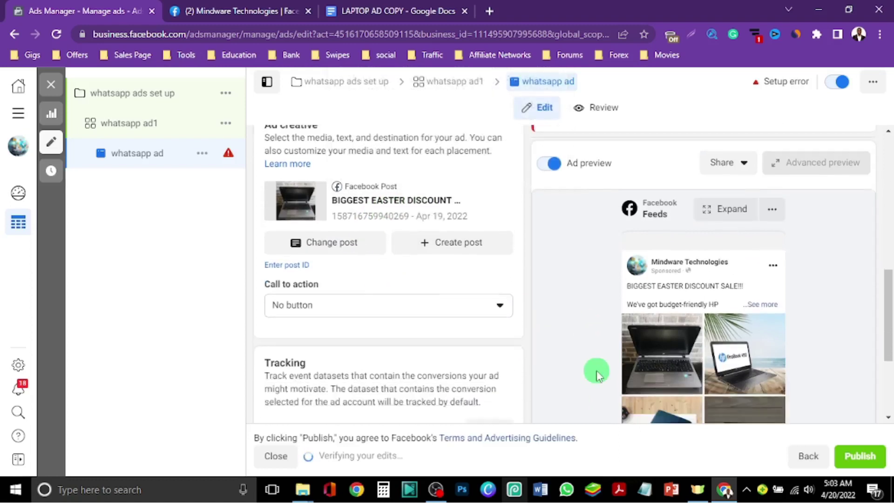
scroll(595, 372, down, 2)
scroll(595, 371, up, 2)
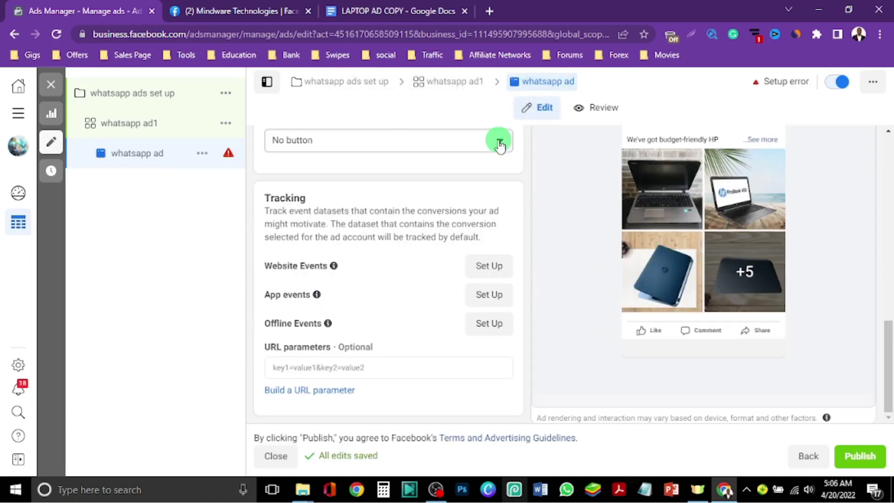
Step: Set the ad's call to action to Send WhatsApp message and update the original post with that button
click(500, 142)
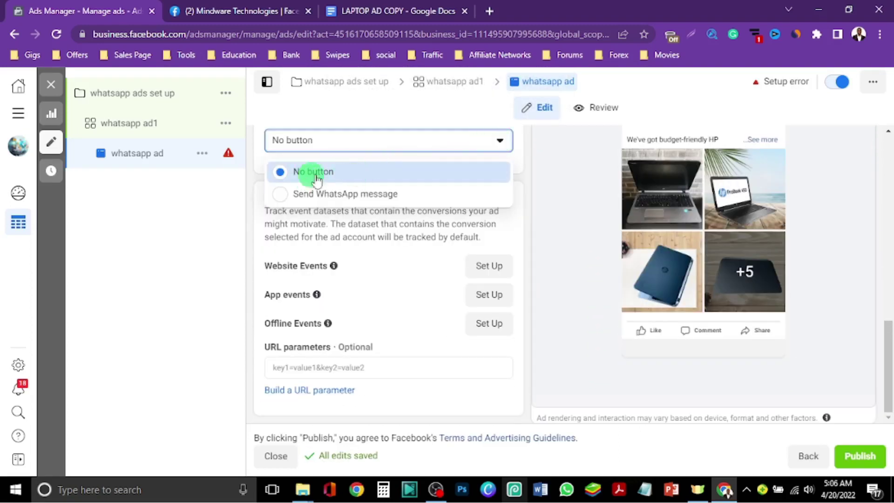
click(295, 195)
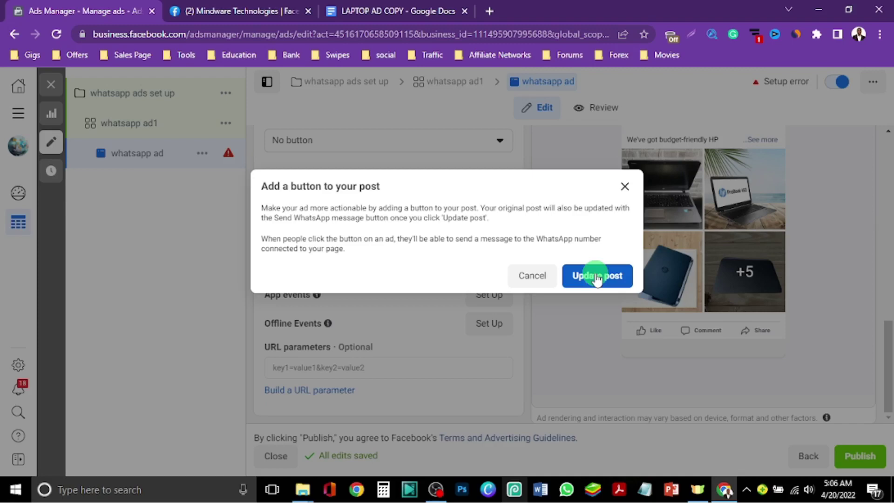
click(596, 277)
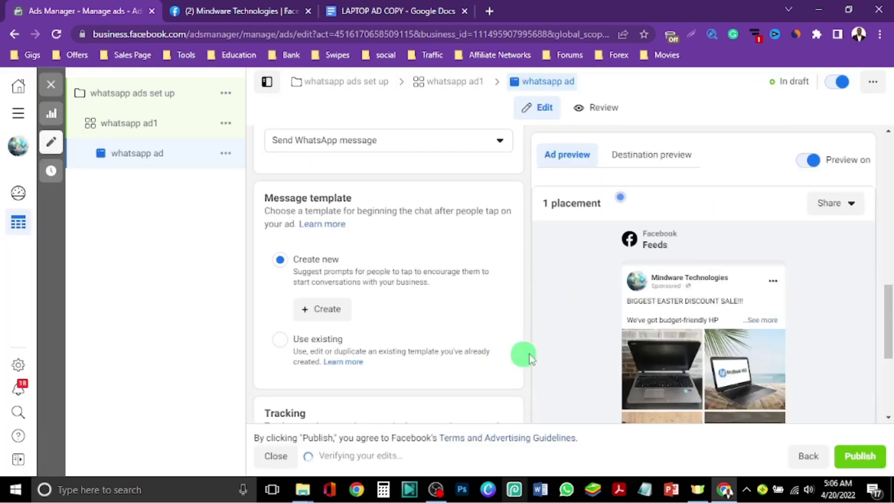
Step: Look over the ad's preview with the WhatsApp button, message template, tracking options and identity settings
scroll(659, 321, down, 3)
scroll(658, 322, down, 2)
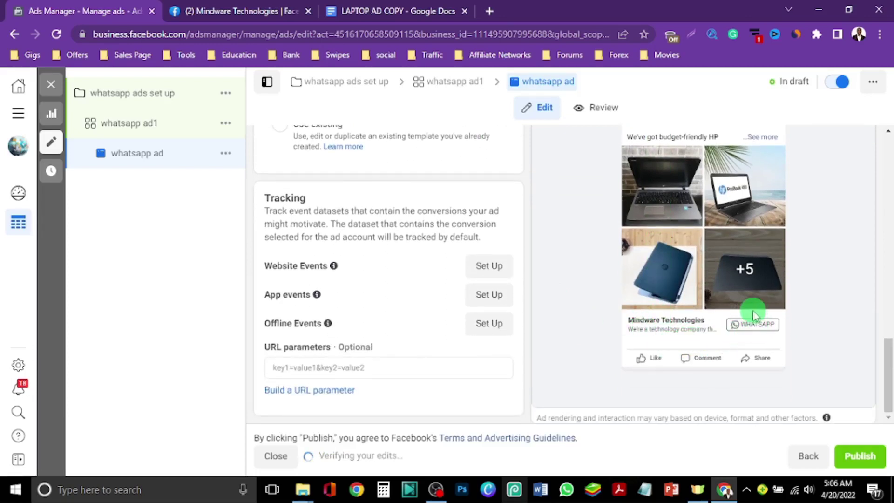
scroll(754, 313, up, 1)
scroll(754, 313, down, 1)
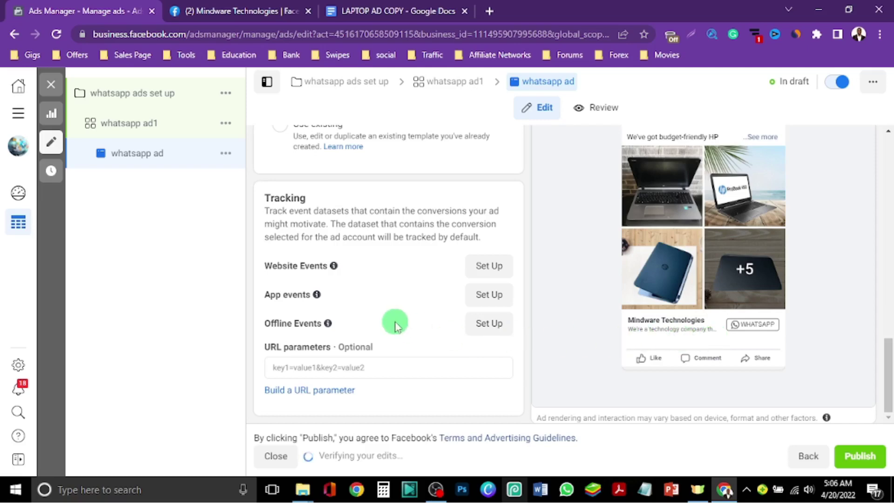
scroll(391, 270, up, 2)
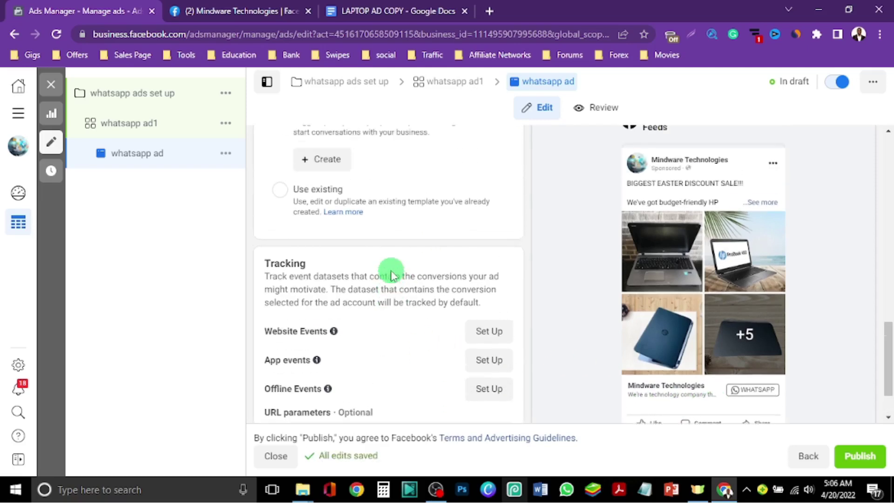
scroll(391, 275, down, 2)
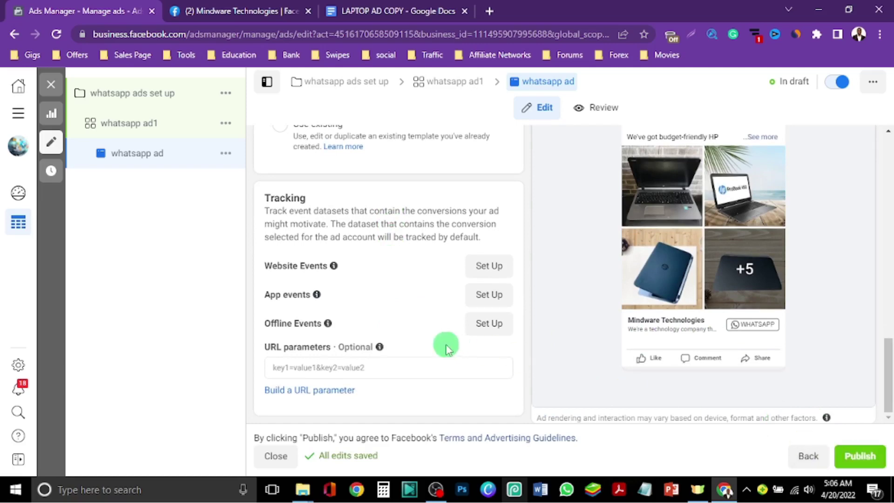
scroll(446, 345, up, 5)
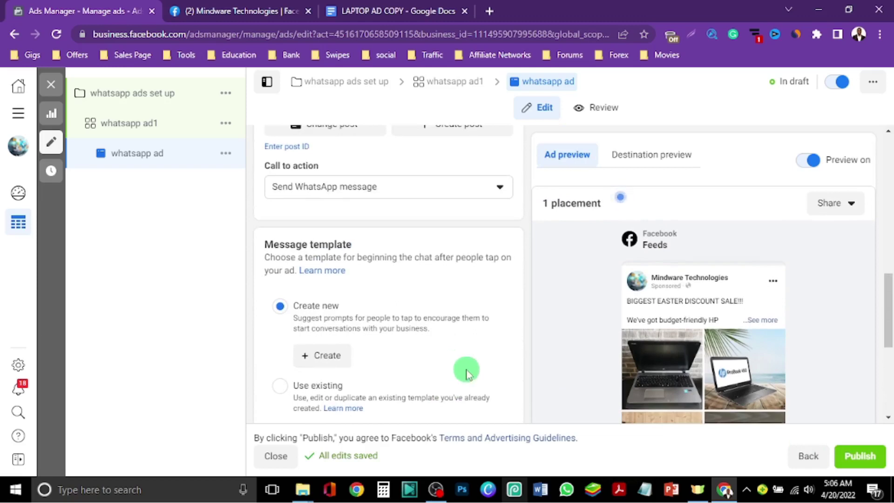
scroll(472, 369, up, 6)
scroll(475, 375, up, 5)
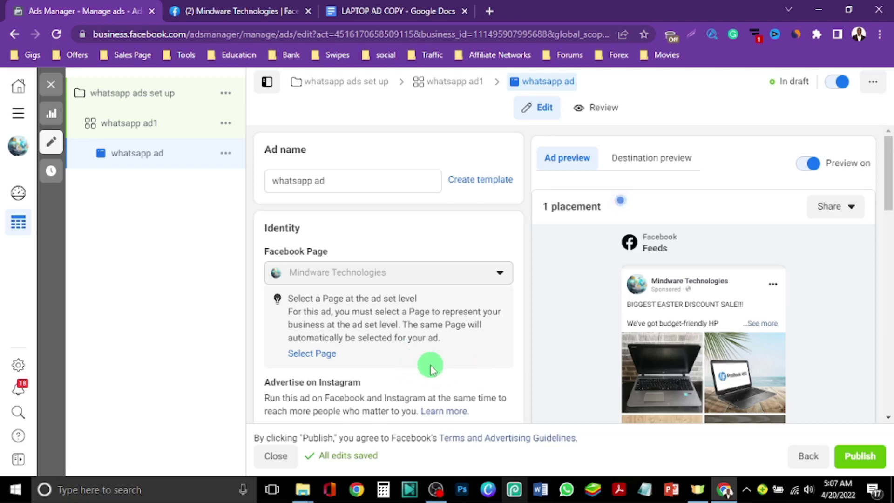
scroll(429, 359, down, 2)
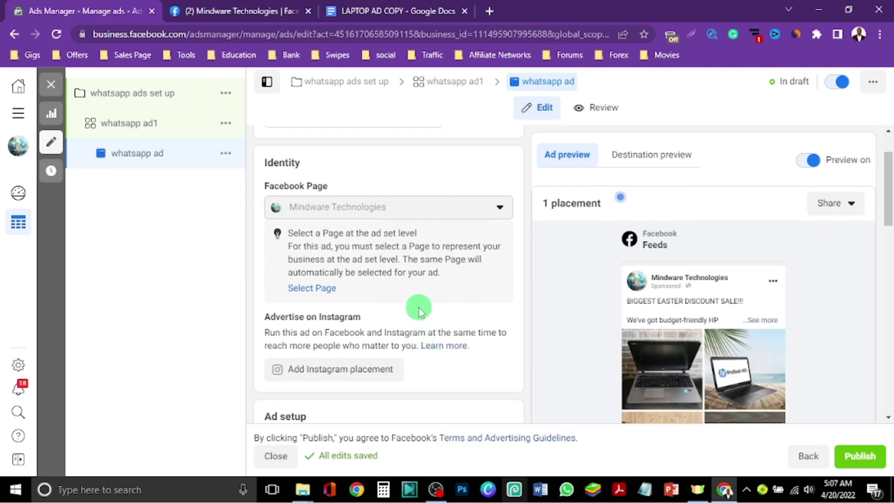
scroll(418, 311, up, 2)
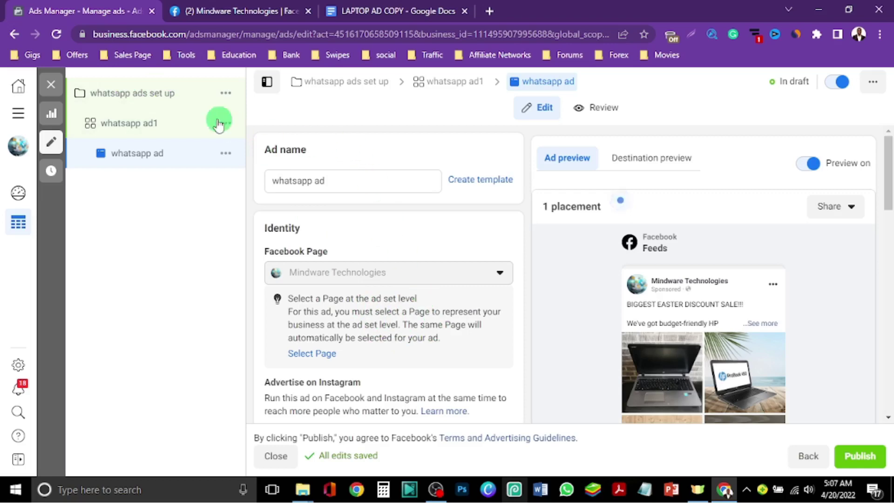
Step: Change the objective of the whatsapp ads set up campaign to Traffic, accept the settings change, and continue to the ad set
click(150, 95)
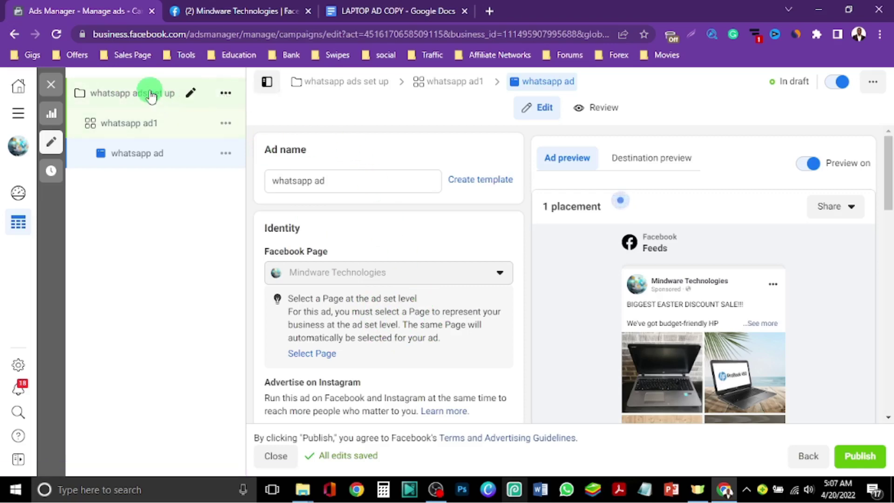
scroll(401, 249, down, 4)
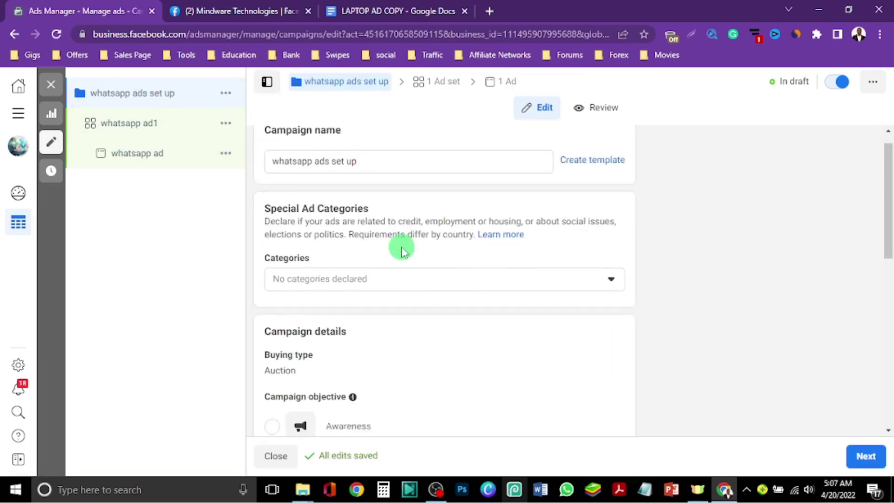
scroll(401, 250, down, 1)
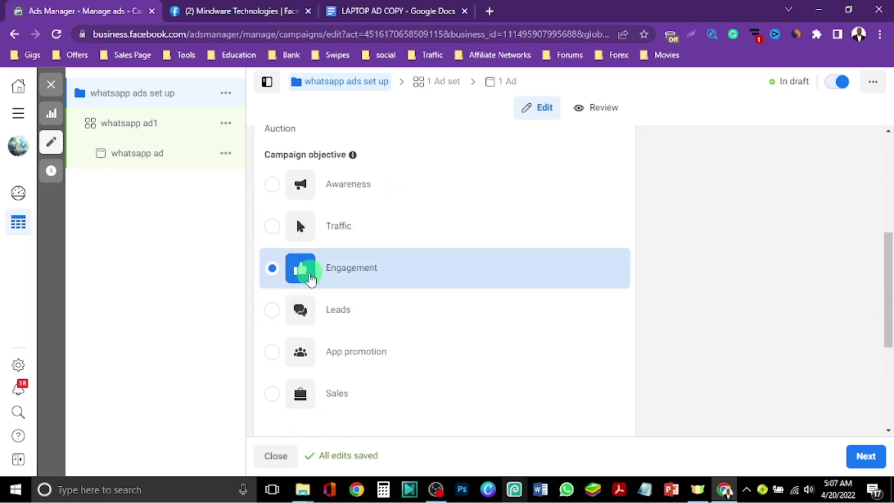
click(270, 220)
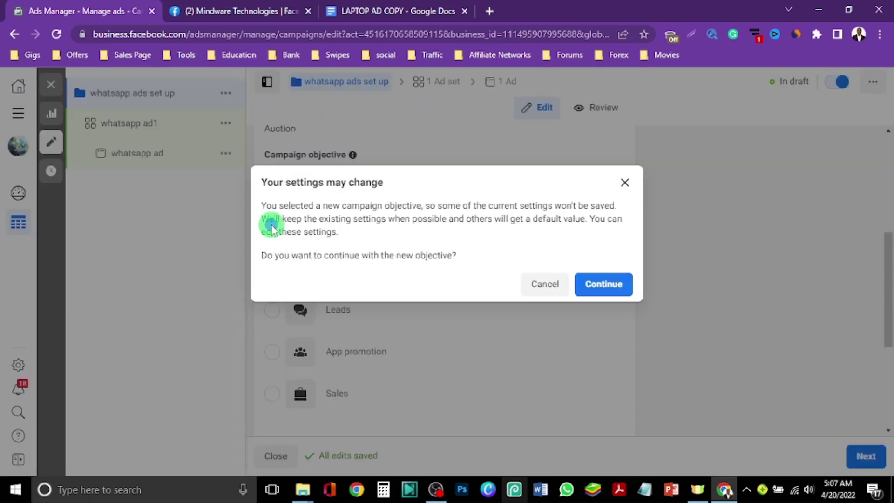
click(605, 285)
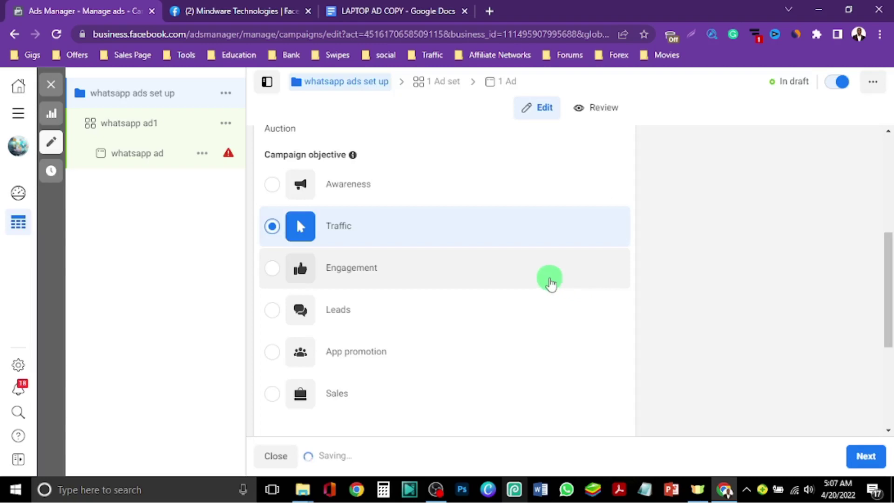
scroll(550, 282, down, 4)
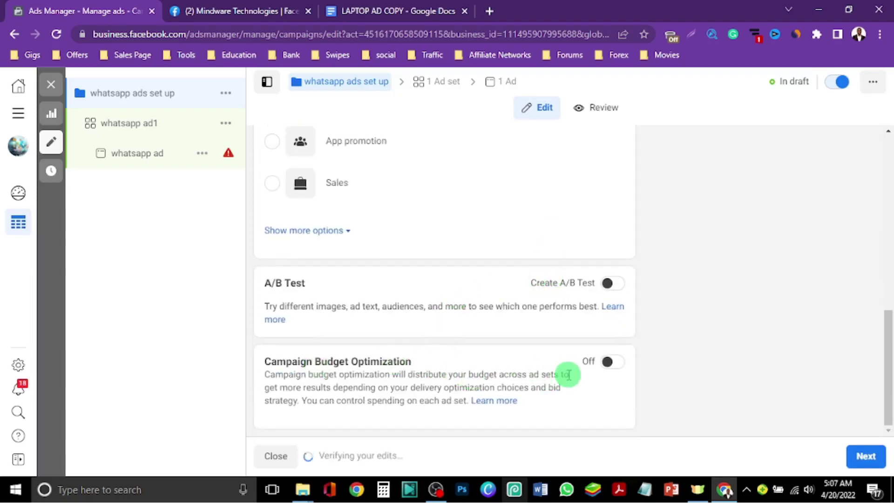
click(867, 457)
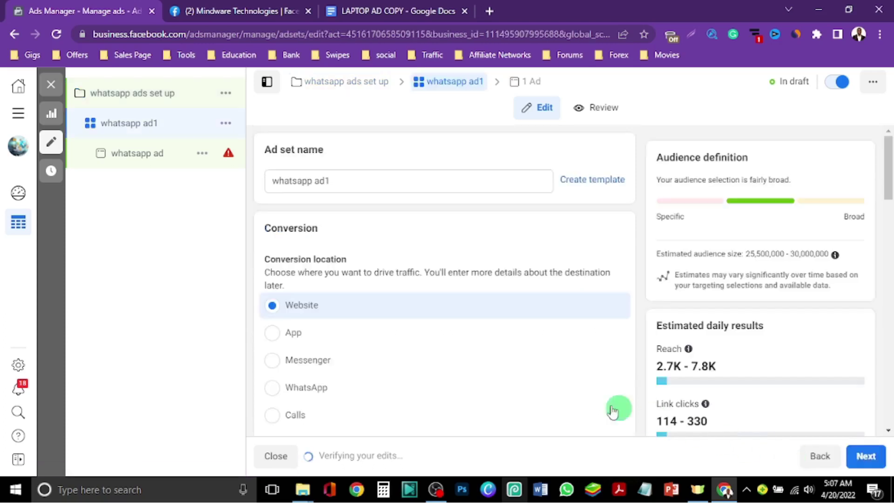
Step: Keep Website as the conversion location and set the ad set's daily budget to ₦2000
scroll(381, 298, down, 1)
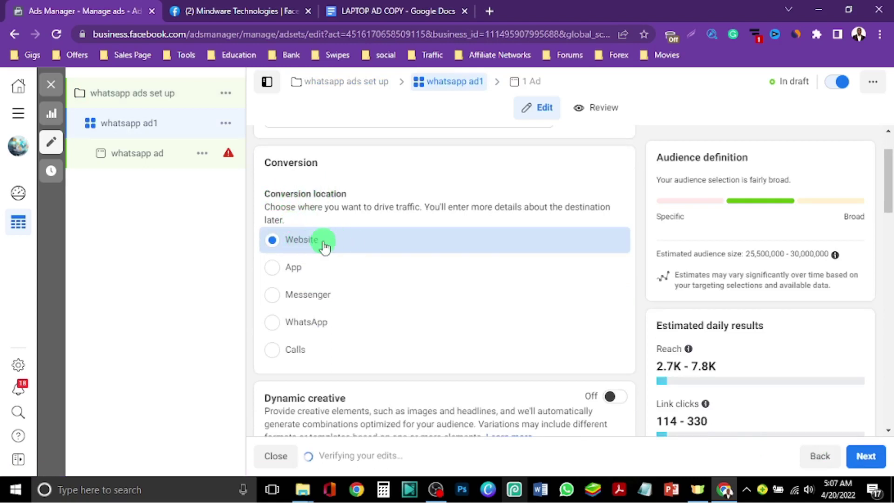
scroll(324, 245, down, 1)
scroll(323, 243, down, 3)
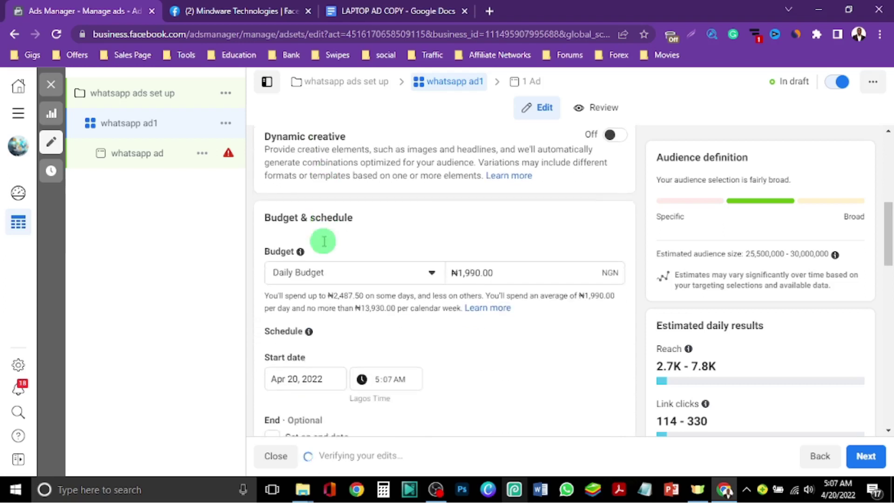
click(481, 274)
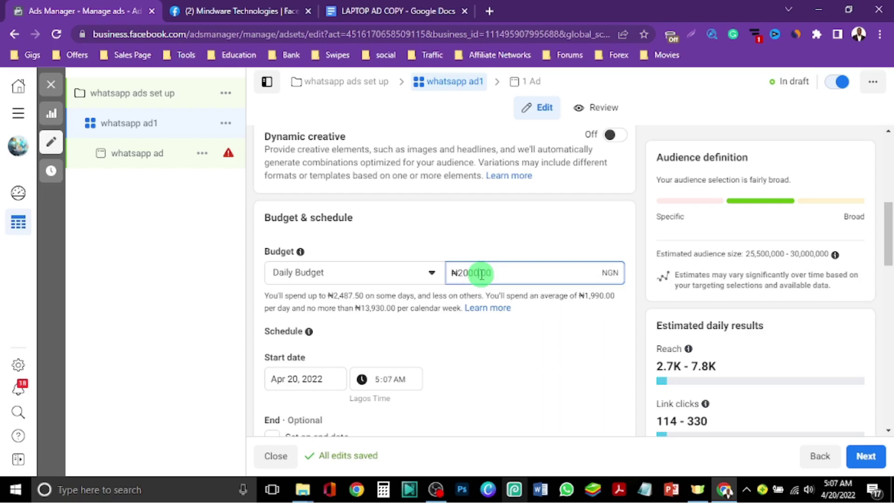
Step: Leave the schedule without an end date and use the saved HP PROBOOK audience for the ad set
scroll(480, 280, down, 2)
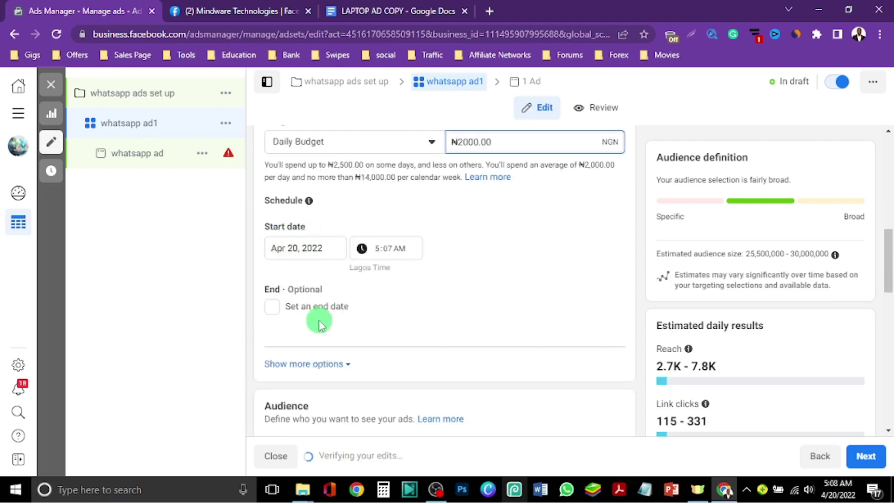
scroll(319, 319, down, 4)
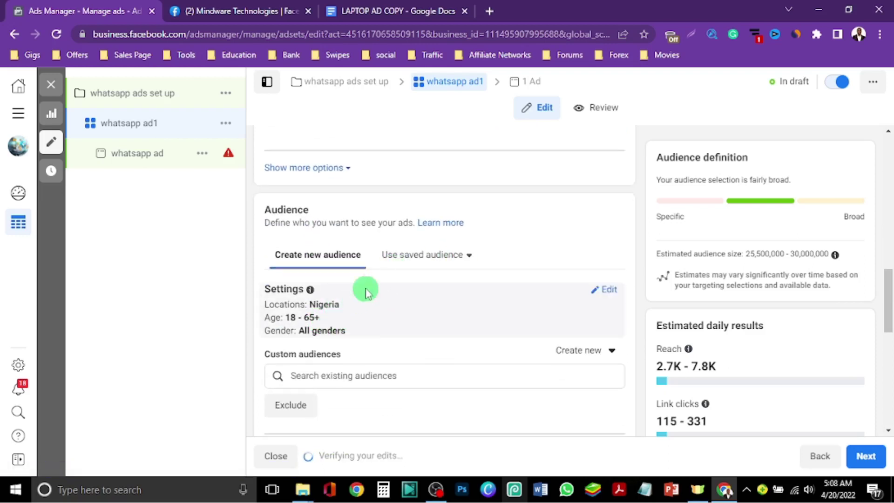
scroll(413, 271, down, 1)
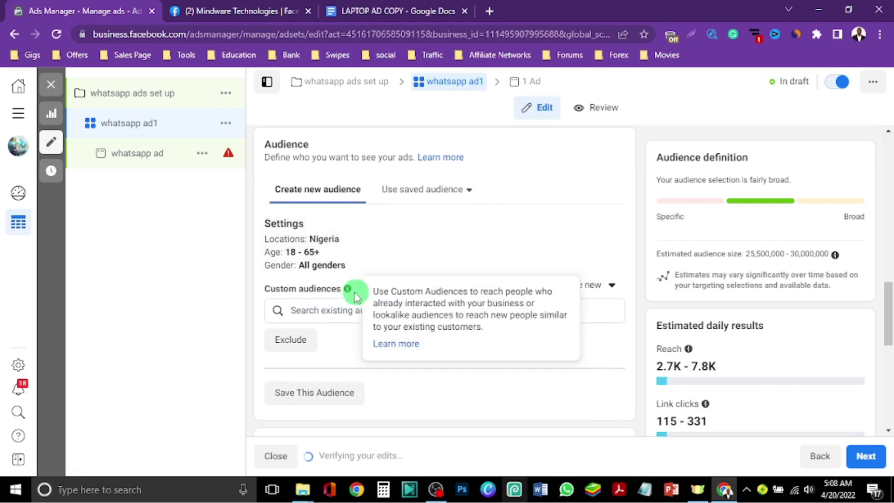
click(430, 191)
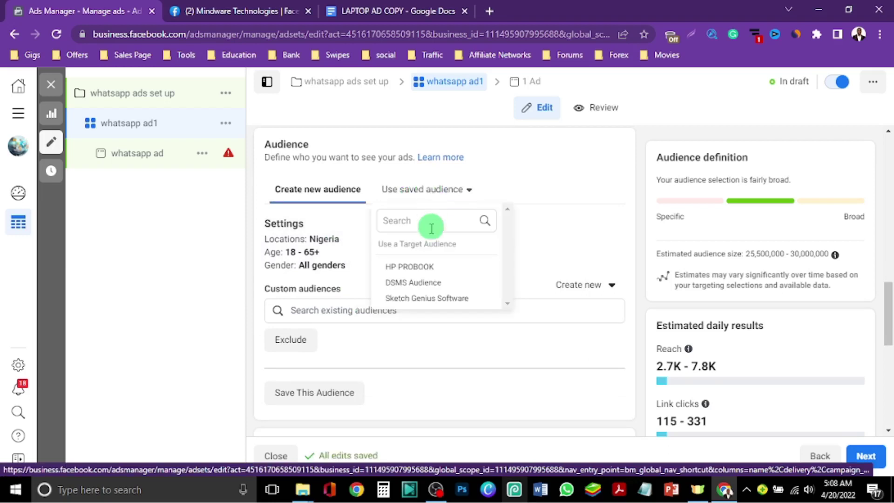
click(416, 267)
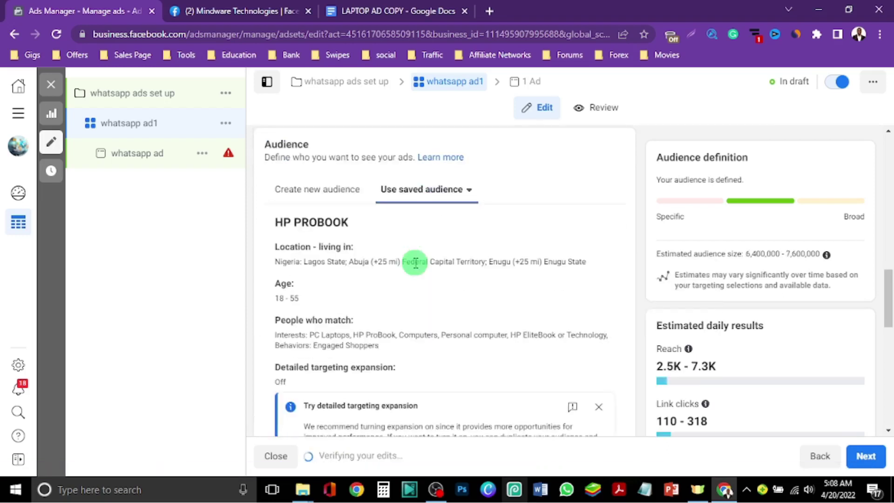
scroll(416, 264, down, 4)
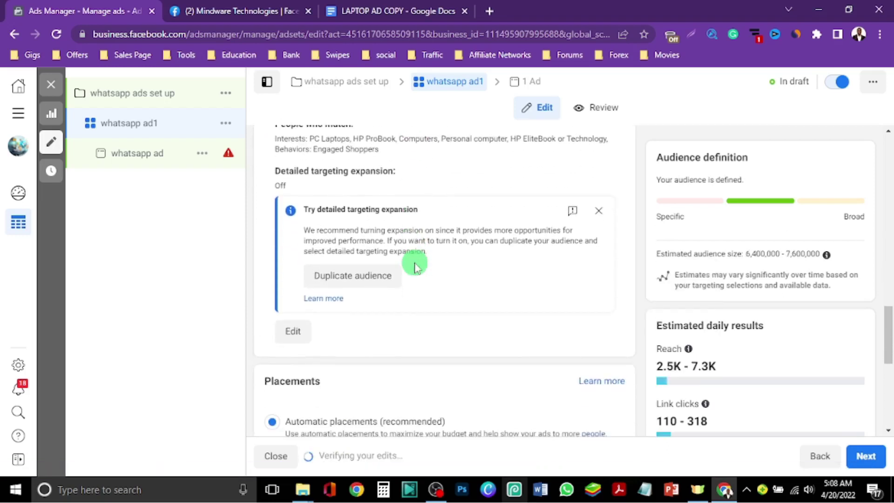
Step: Switch to manual placements and exclude the Audience network, Messenger and Instagram platforms, keeping only Facebook
scroll(426, 253, down, 4)
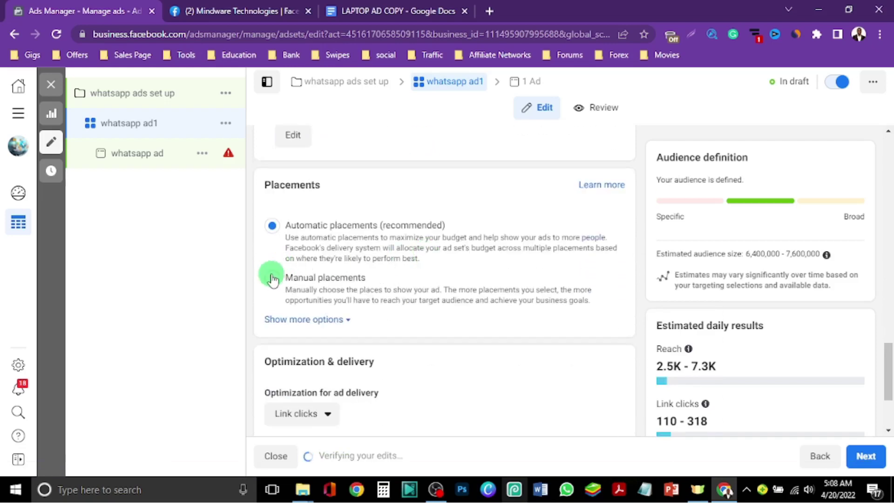
click(272, 278)
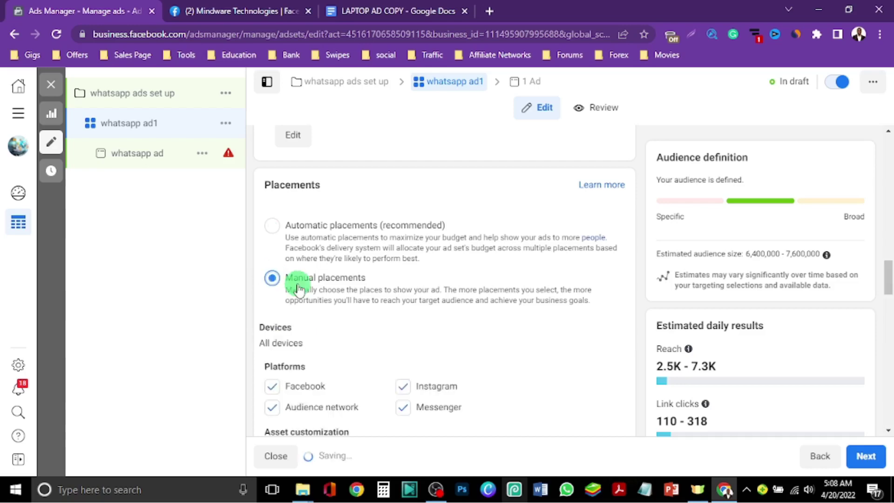
scroll(368, 314, down, 4)
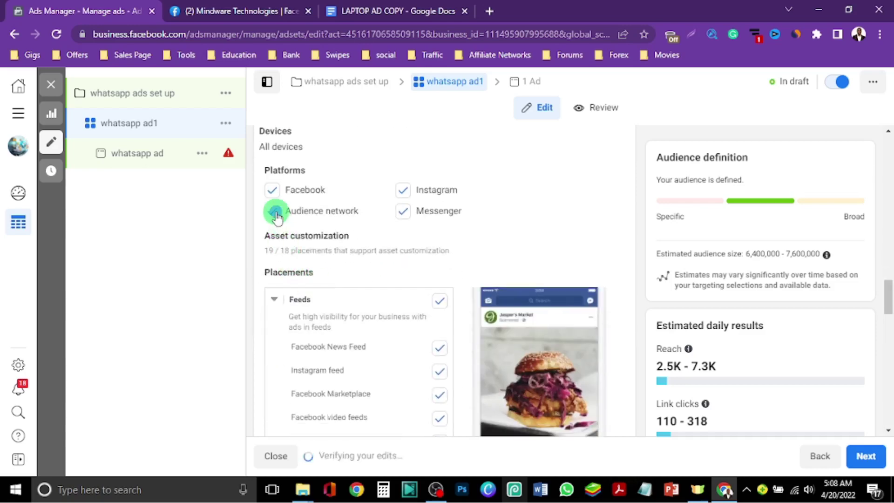
click(275, 212)
click(403, 211)
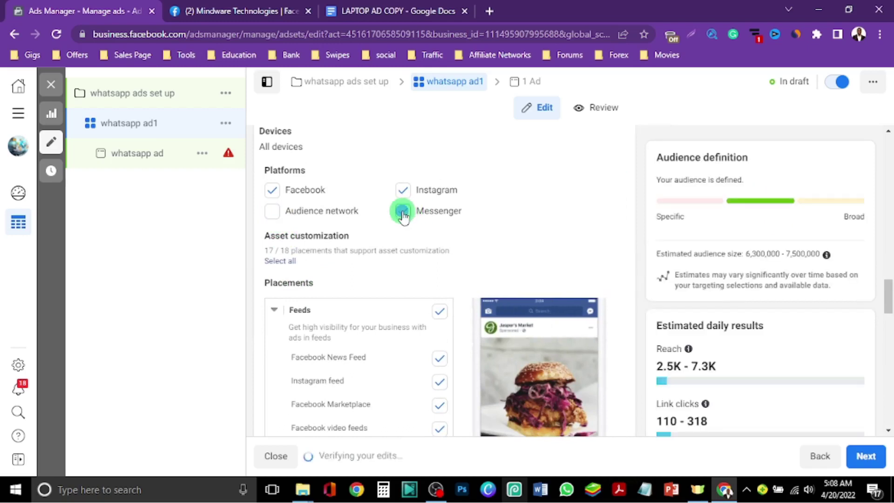
click(403, 192)
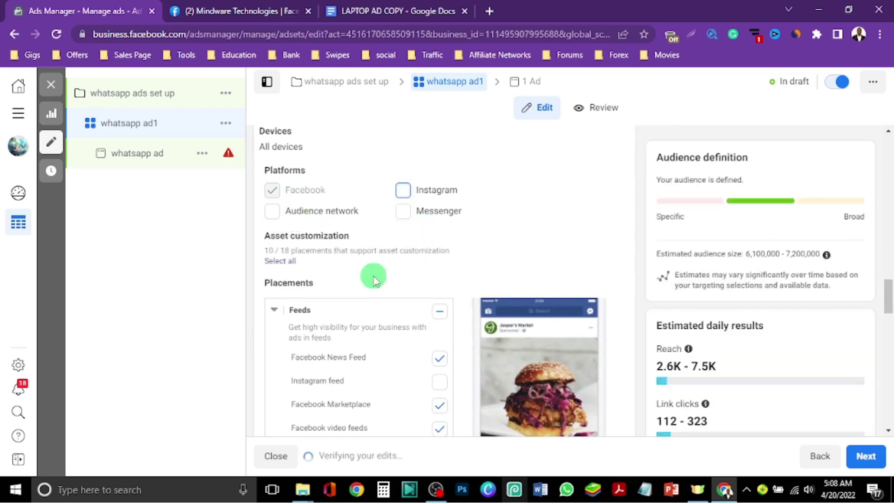
Step: Exclude Facebook Marketplace, Facebook video feeds, Facebook right column, Facebook Stories and Facebook Reels from the ad set's placements
scroll(402, 276, down, 3)
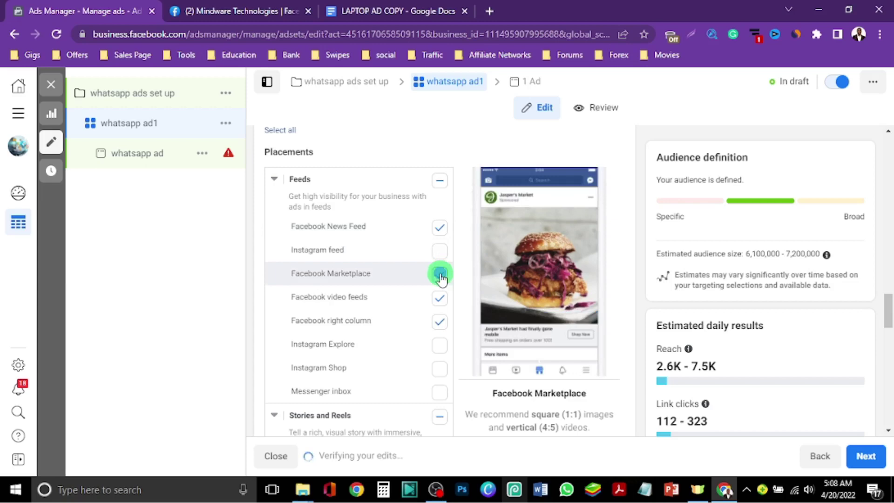
click(439, 298)
click(439, 322)
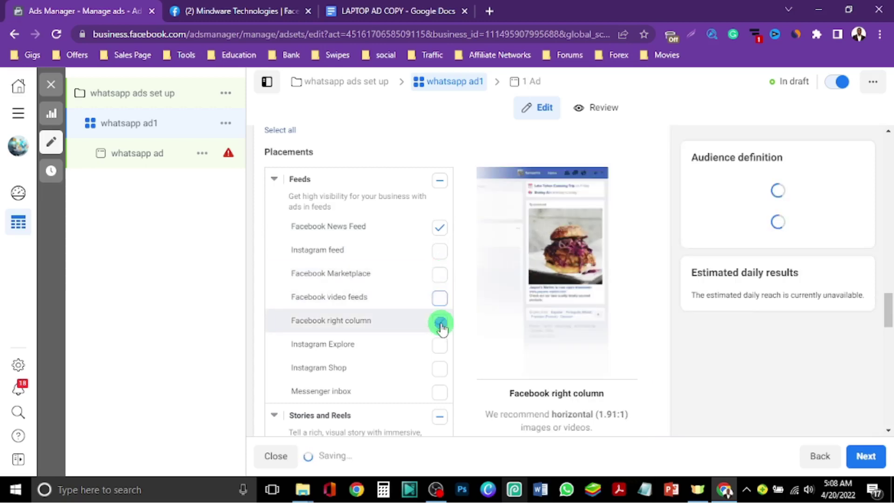
scroll(441, 323, down, 3)
click(440, 356)
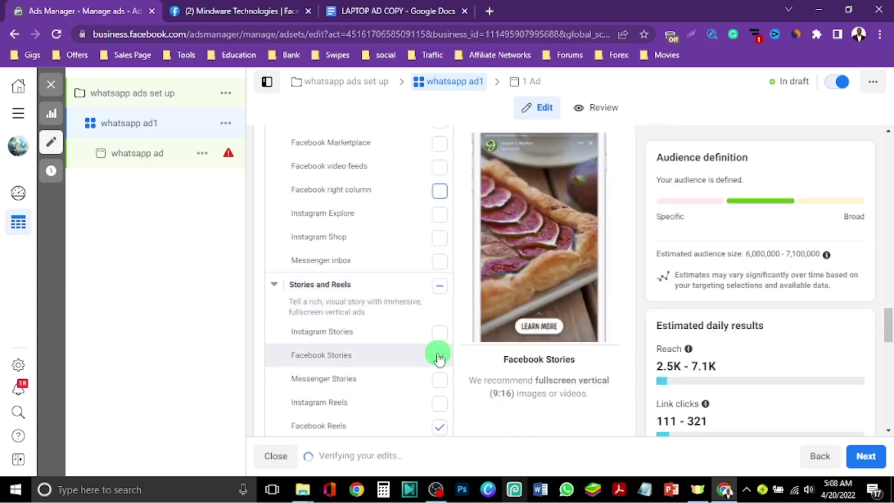
scroll(439, 354, down, 3)
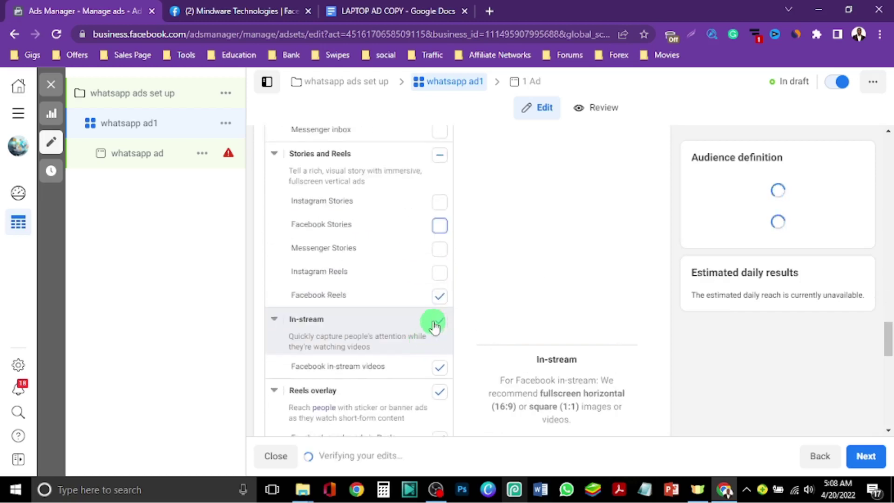
click(440, 296)
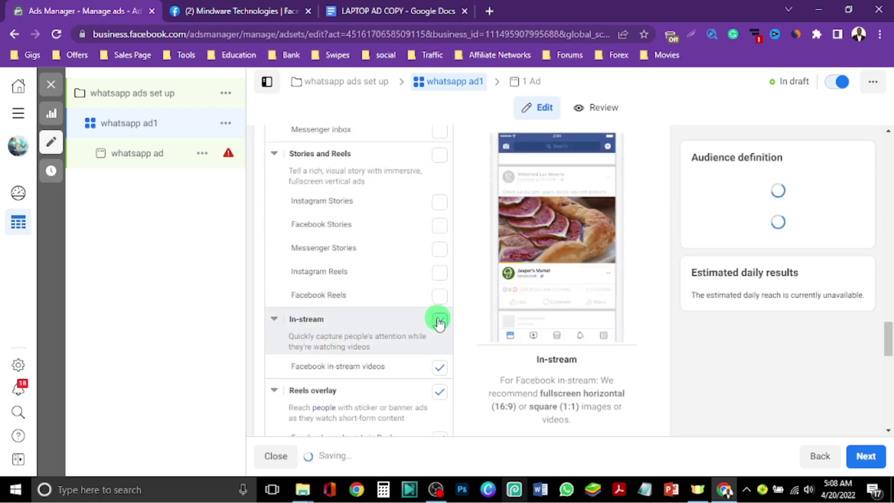
Step: Exclude the In-stream, Reels overlay, Search and In-article placement groups from the ad set
click(439, 321)
scroll(442, 335, down, 3)
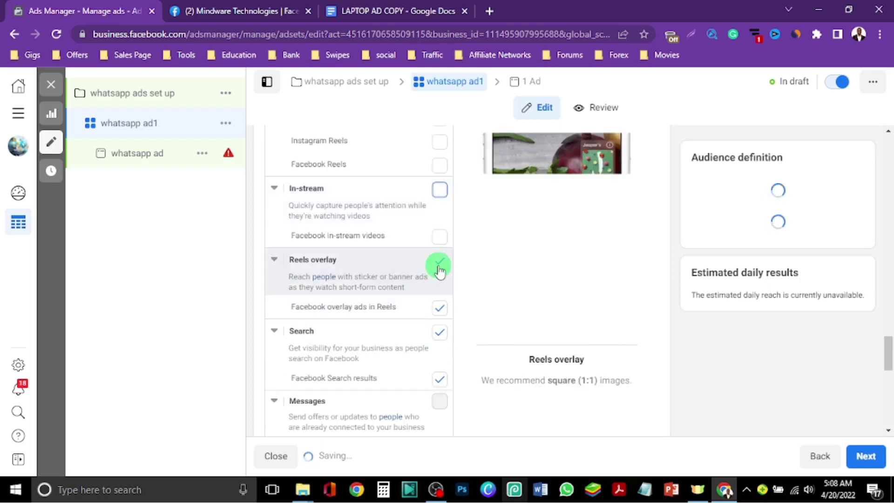
click(440, 266)
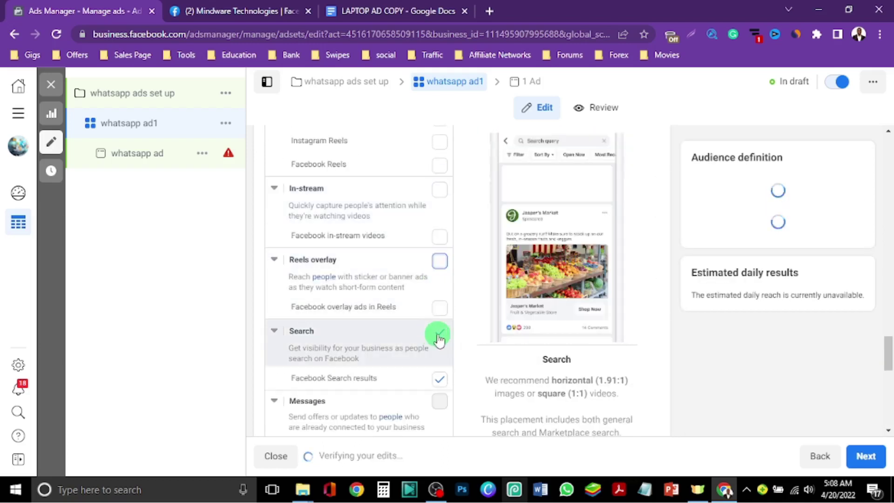
click(439, 339)
scroll(439, 339, down, 3)
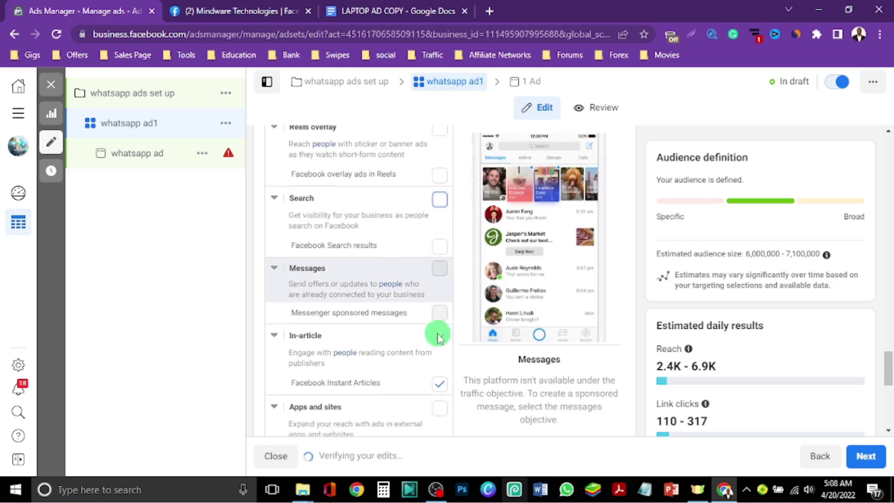
scroll(439, 336, down, 1)
click(440, 274)
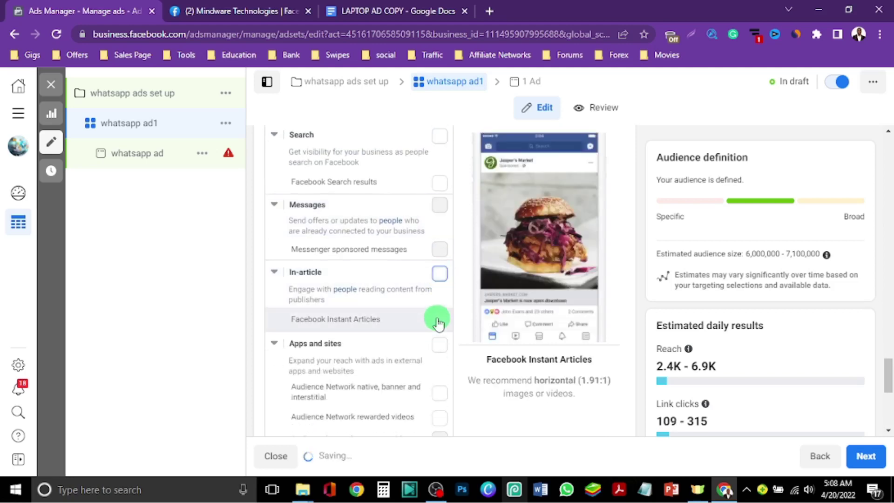
Step: Restrict the ad set's devices to Mobile by excluding Desktop
scroll(436, 323, down, 4)
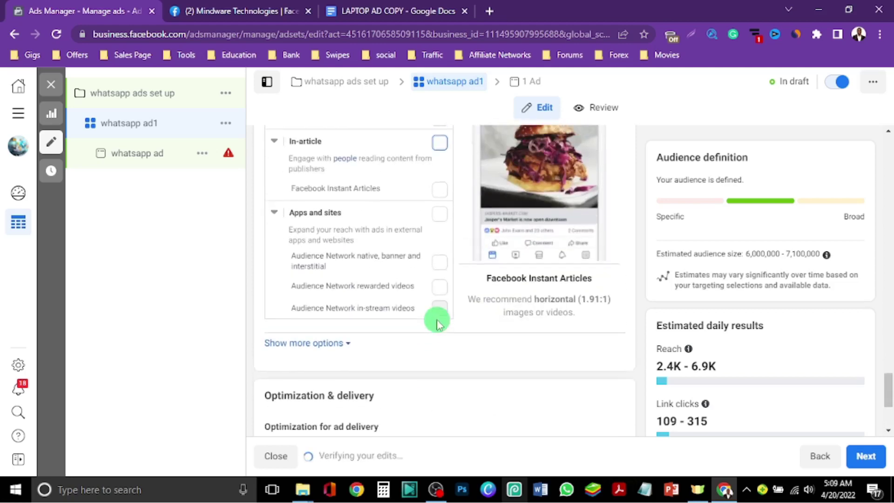
scroll(436, 324, down, 3)
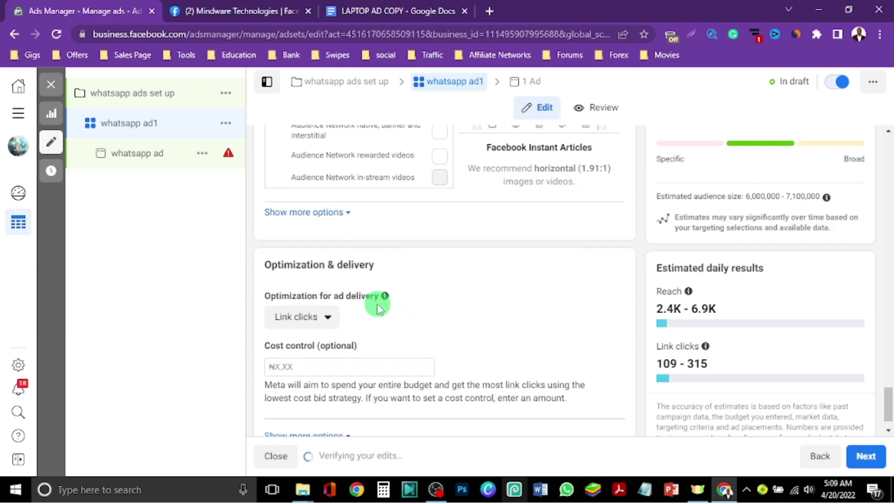
scroll(393, 257, up, 10)
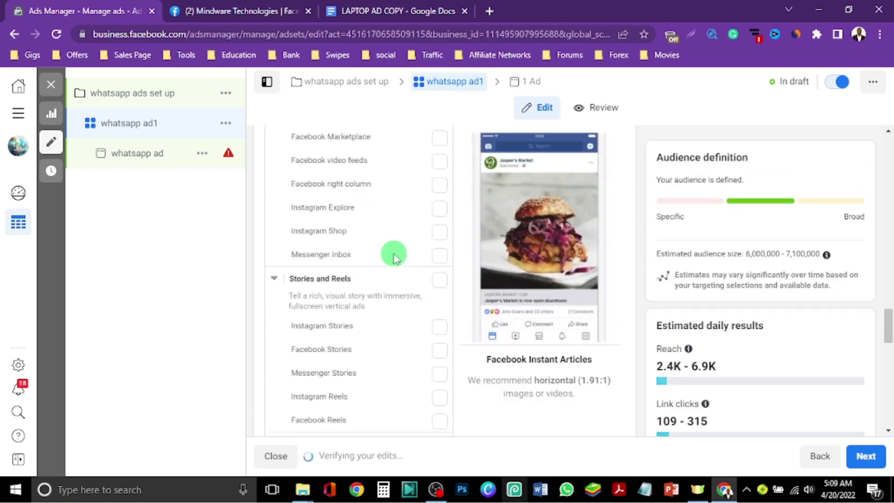
scroll(393, 258, up, 6)
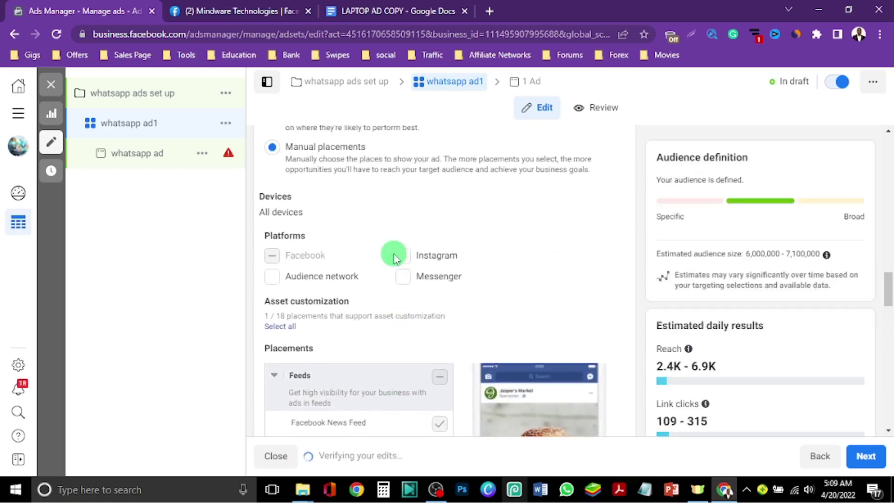
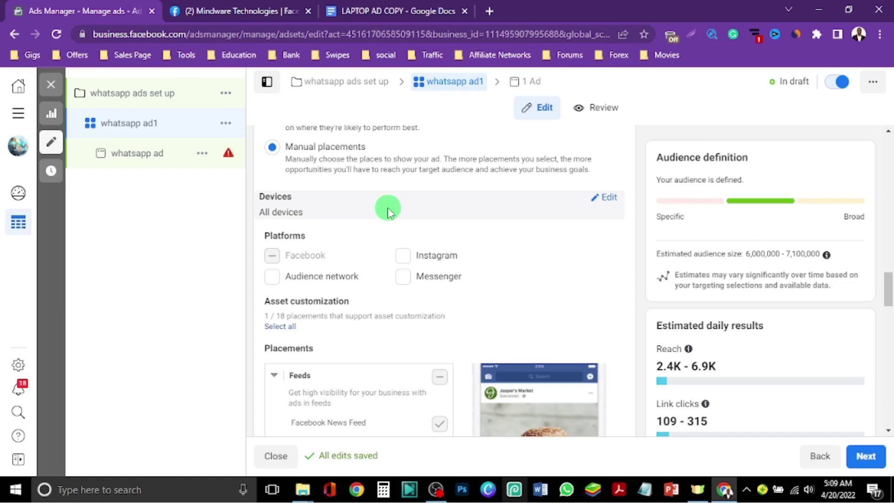
click(603, 202)
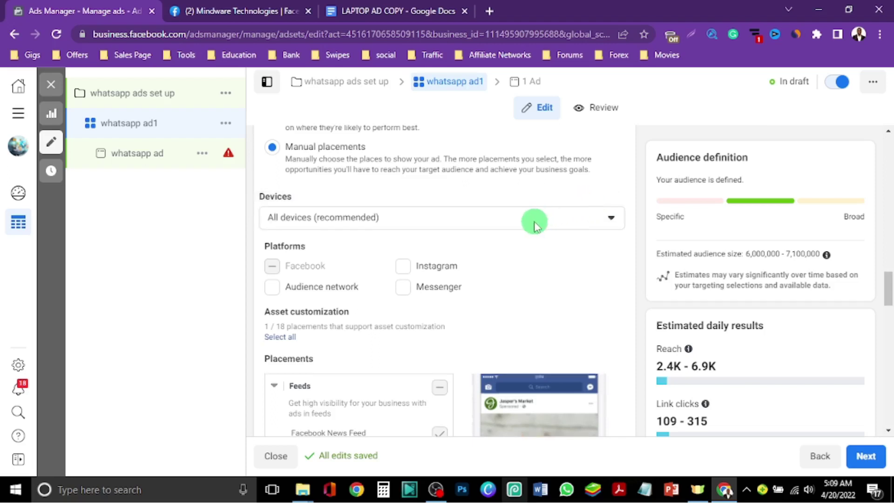
click(612, 219)
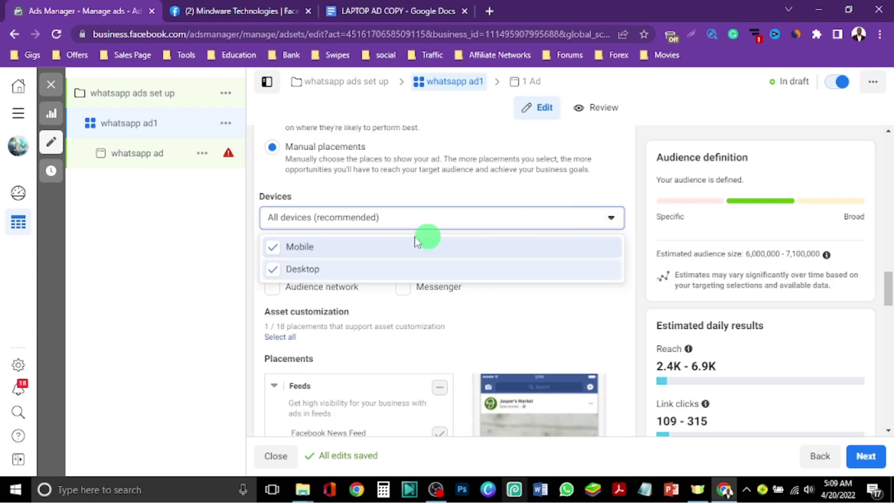
click(276, 270)
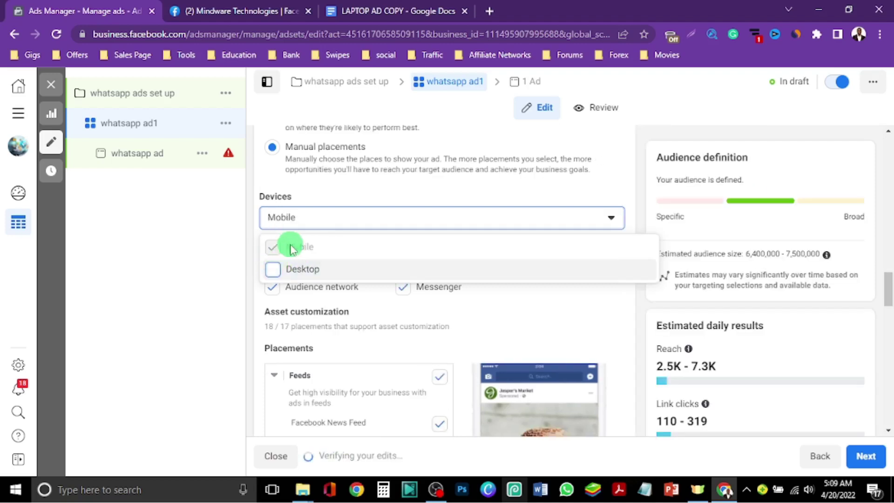
click(327, 249)
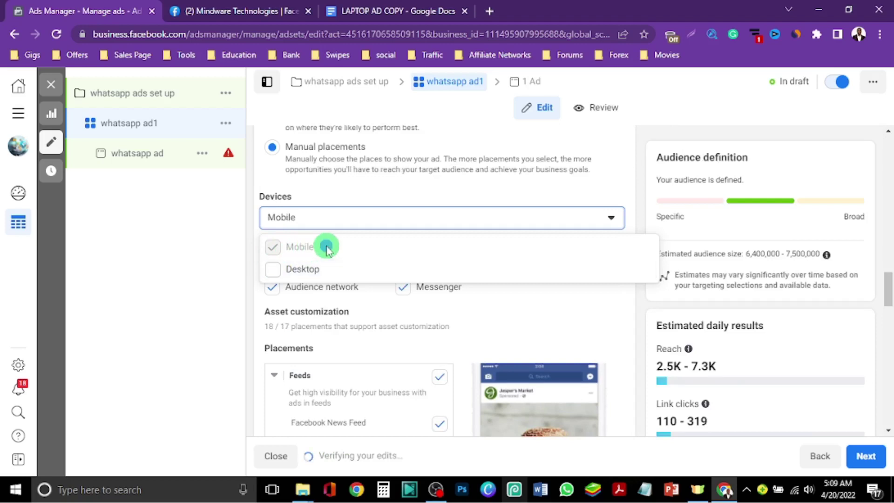
click(339, 215)
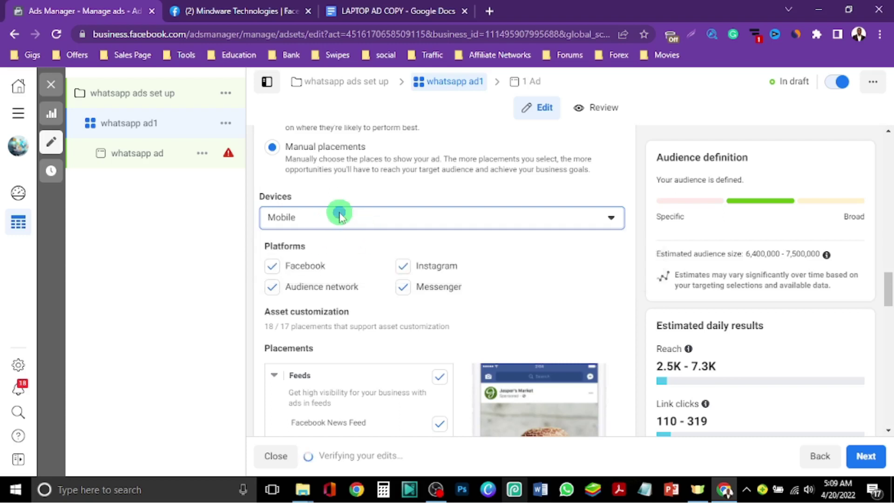
Step: Exclude the Messenger and Audience network platforms and remove the Instagram feed and Facebook Marketplace placements from the mobile-only ad set
click(405, 288)
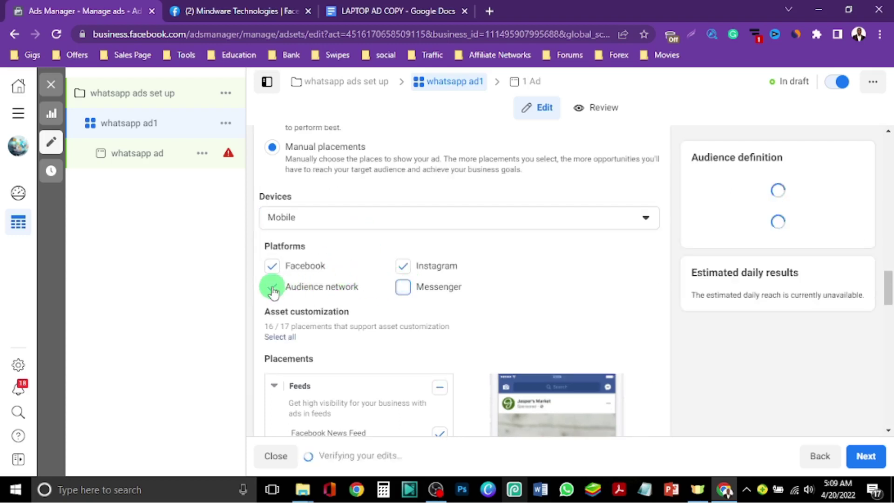
click(273, 286)
scroll(440, 305, down, 5)
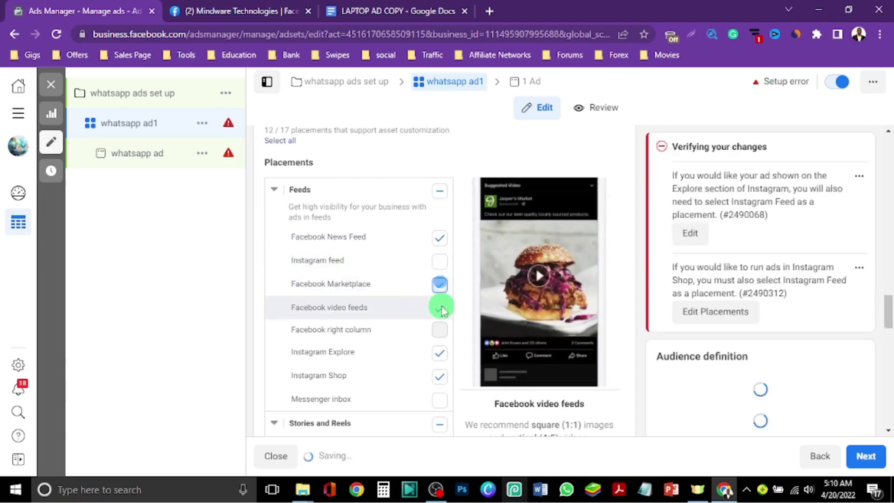
scroll(391, 320, down, 10)
scroll(392, 320, down, 2)
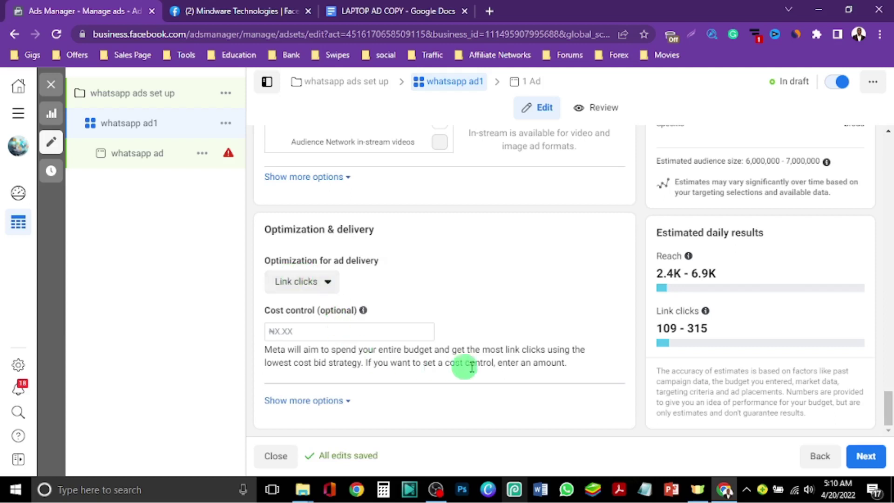
Step: Continue to the ad level and keep the Create ad setup with the Single image or video format
click(869, 457)
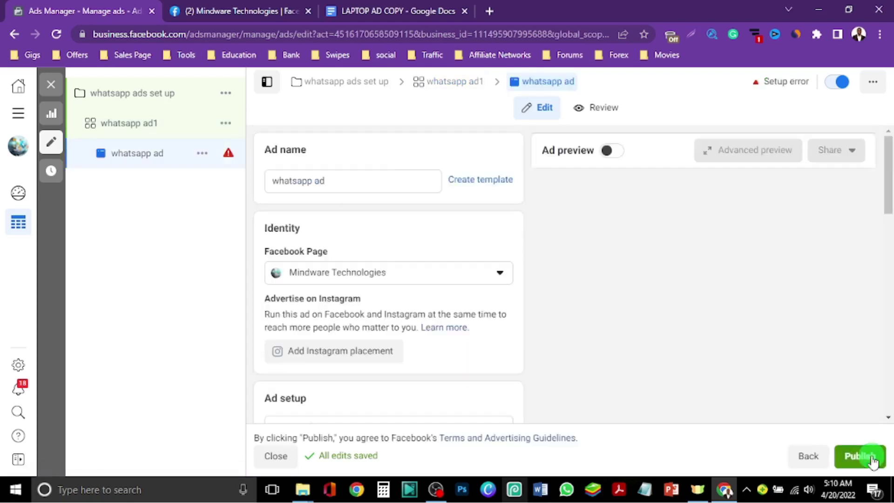
click(872, 458)
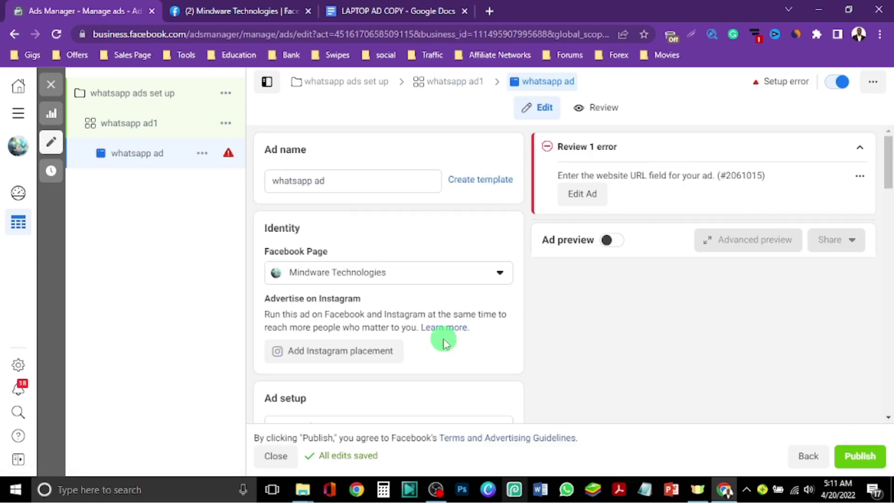
scroll(383, 383, down, 3)
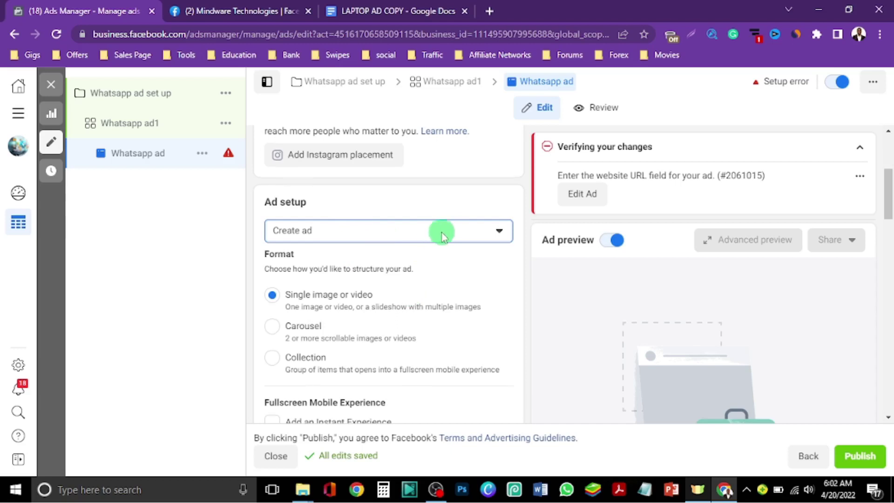
scroll(442, 235, down, 1)
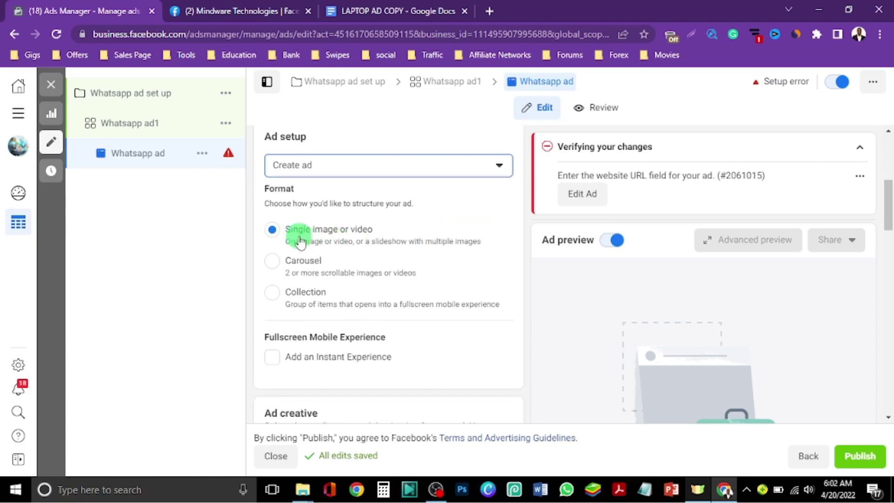
scroll(361, 242, down, 1)
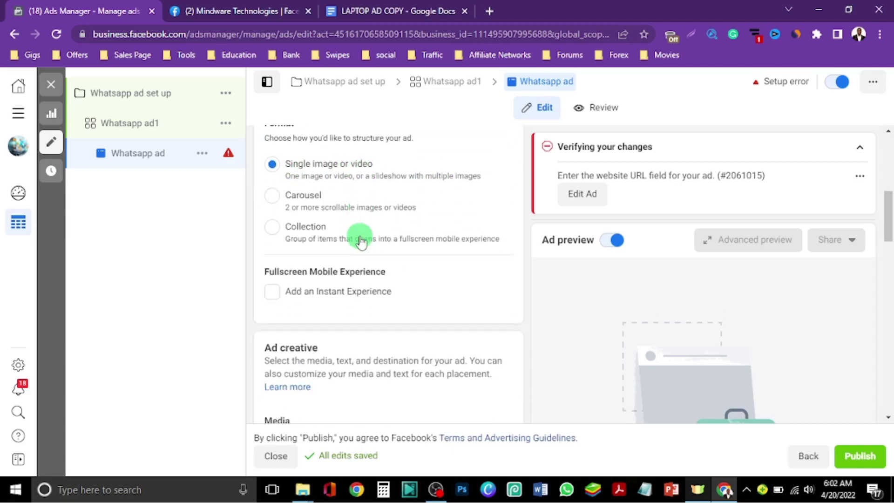
scroll(361, 241, down, 1)
scroll(361, 239, down, 1)
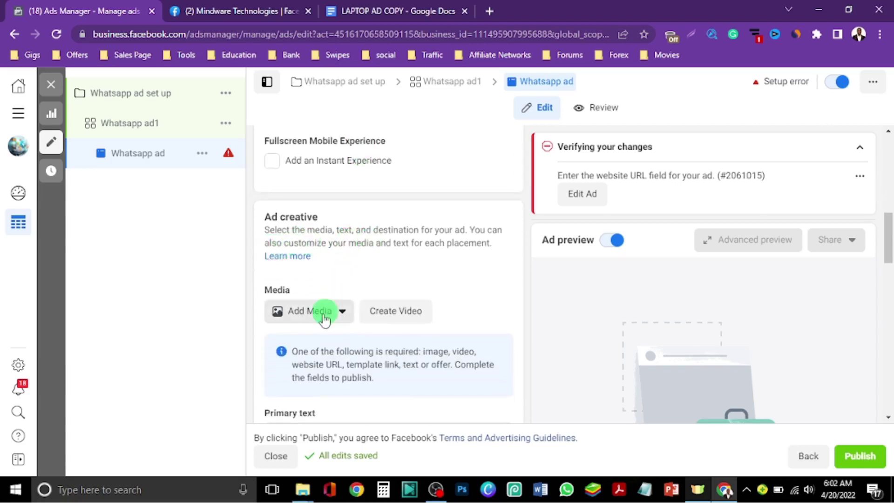
scroll(320, 314, down, 1)
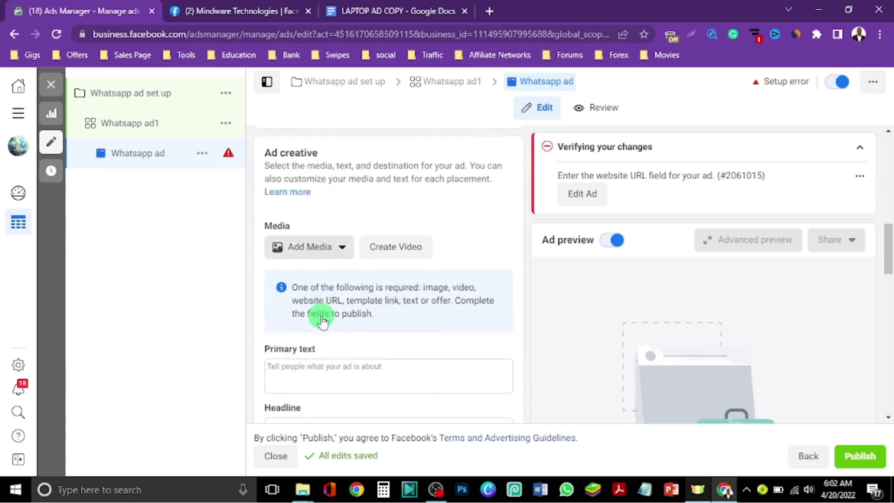
Step: Add an image to the ad from the Page Images, picking the open laptop photographed against the brick wall
click(333, 248)
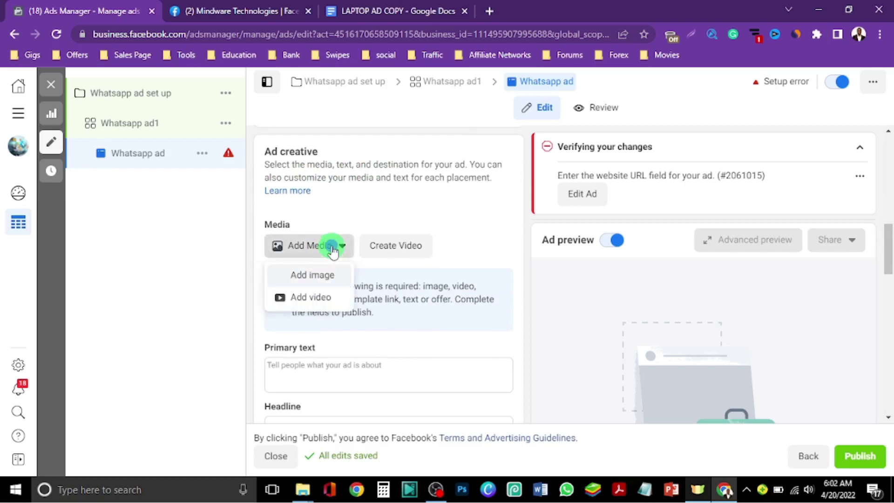
click(311, 280)
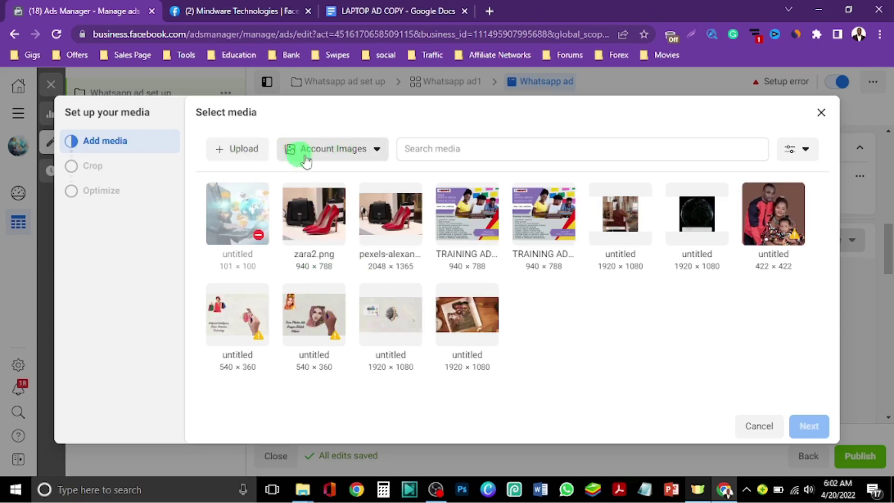
click(341, 150)
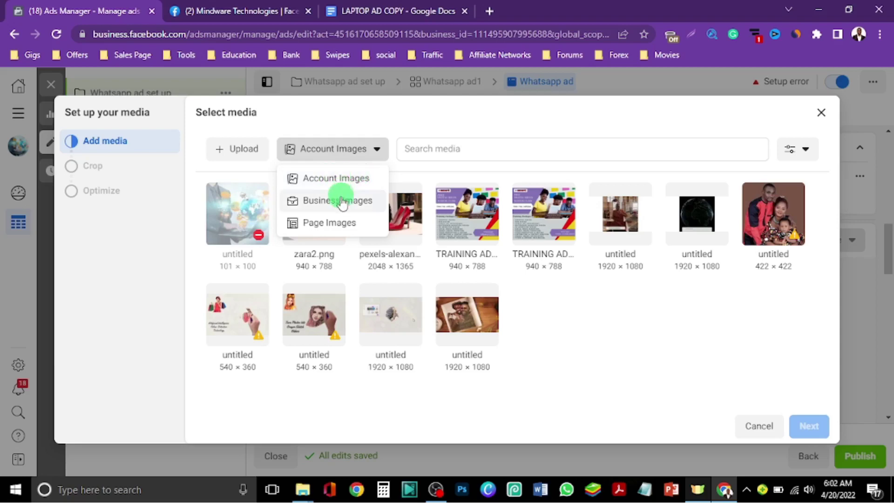
click(337, 226)
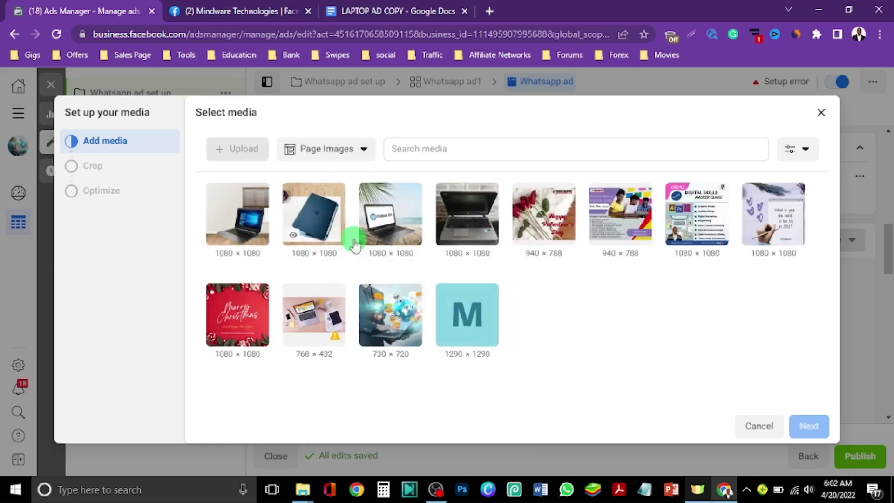
click(248, 218)
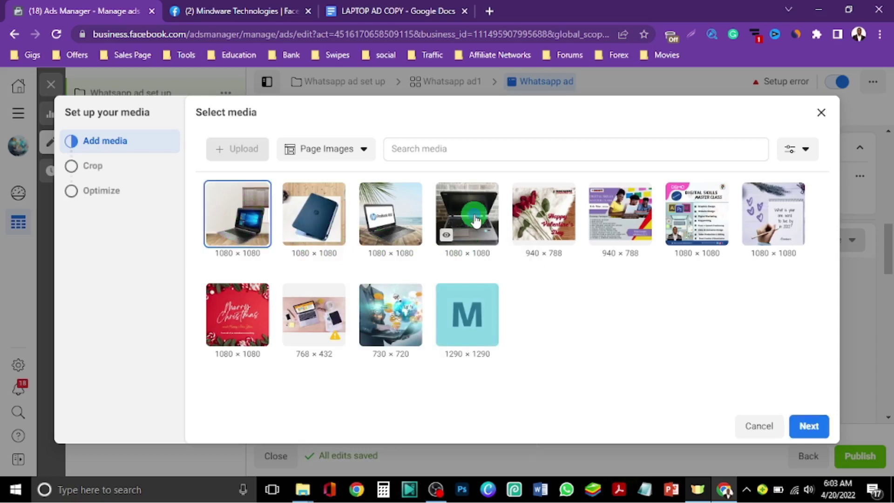
click(474, 220)
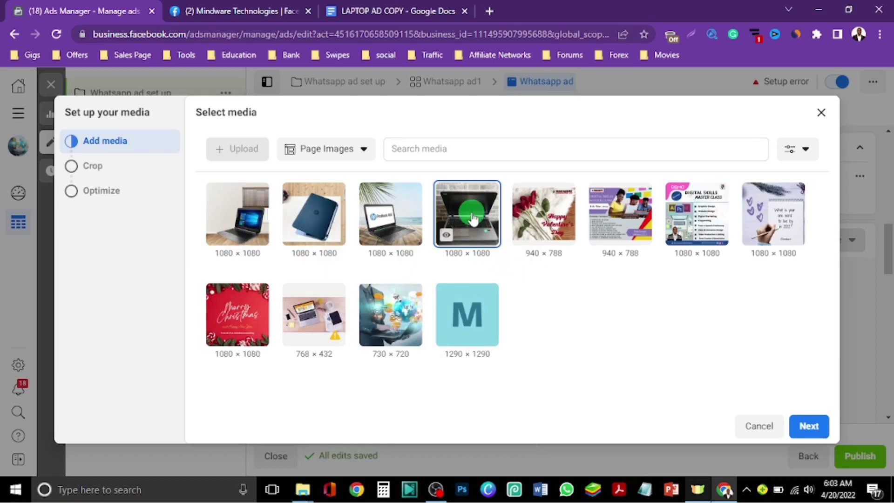
Step: Keep the Original crop for Feeds and the allowed enhancements, and finish the media setup for the laptop image
click(809, 426)
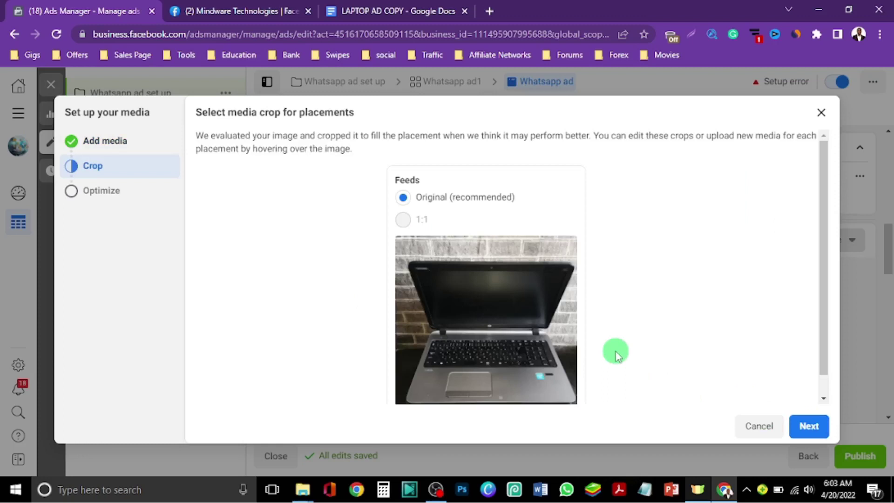
scroll(615, 353, down, 1)
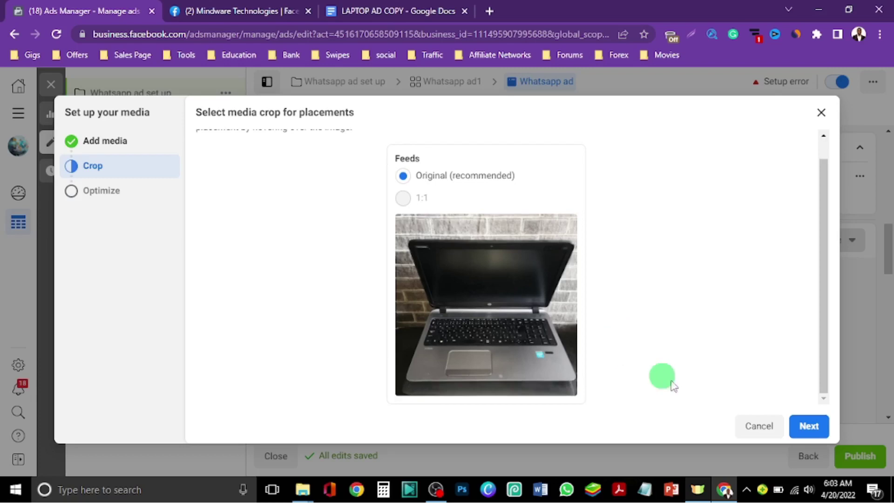
click(807, 428)
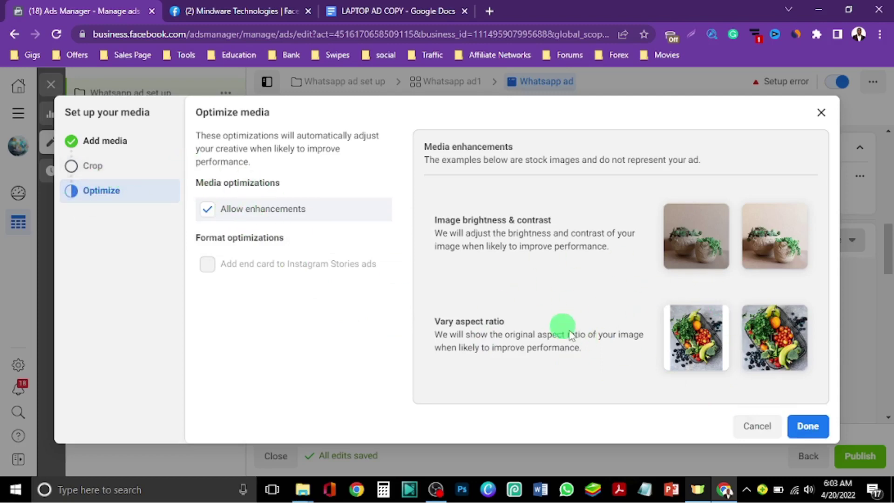
click(809, 436)
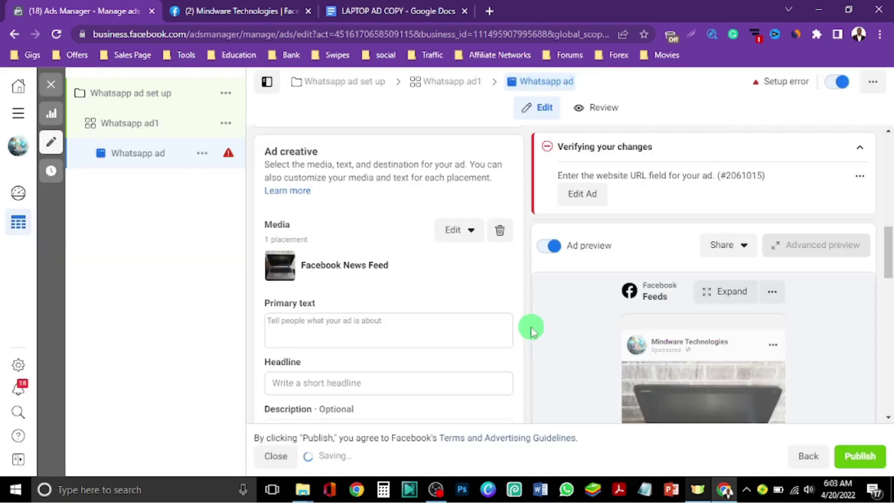
Step: Fill the ad's primary text with the copied "BIGGEST EASTER DISCOUNT SALE!!!" HP Probook ad copy
scroll(514, 325, down, 2)
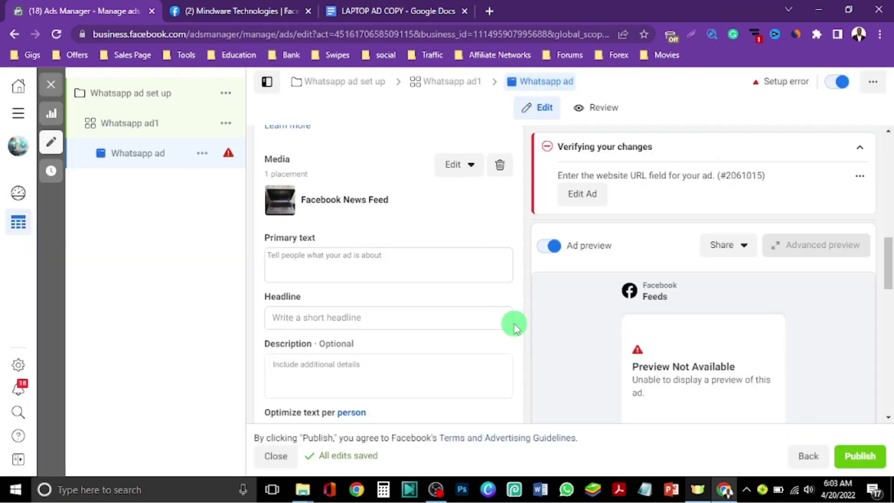
scroll(515, 325, down, 2)
scroll(801, 324, down, 3)
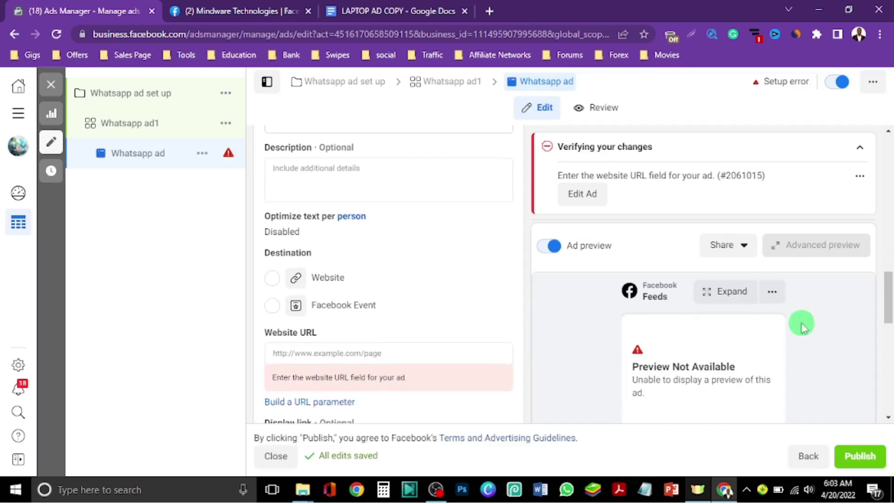
scroll(590, 347, down, 3)
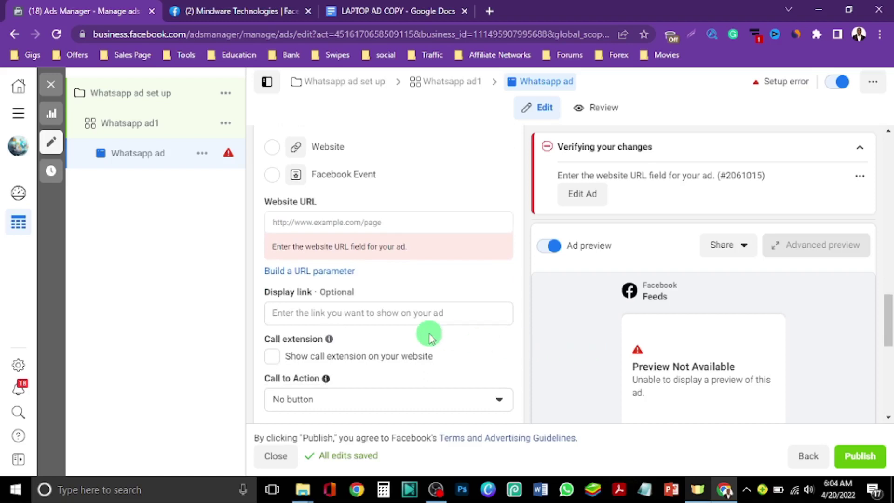
scroll(429, 333, up, 2)
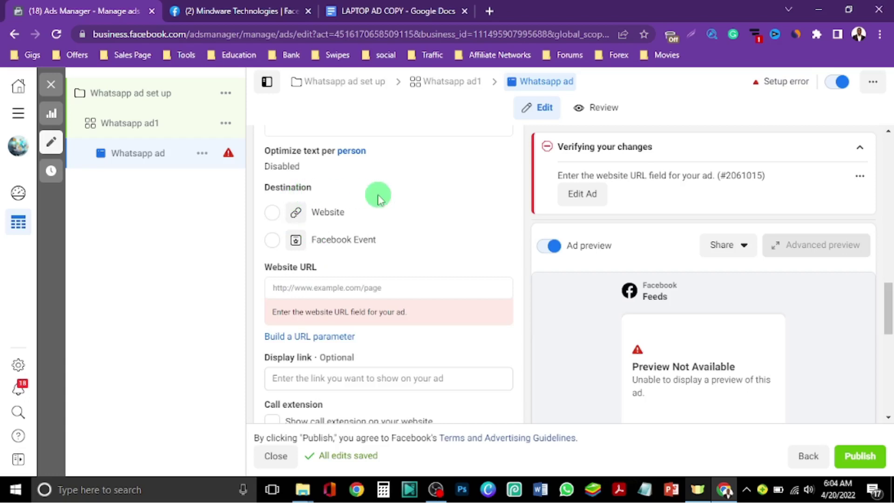
scroll(379, 194, up, 5)
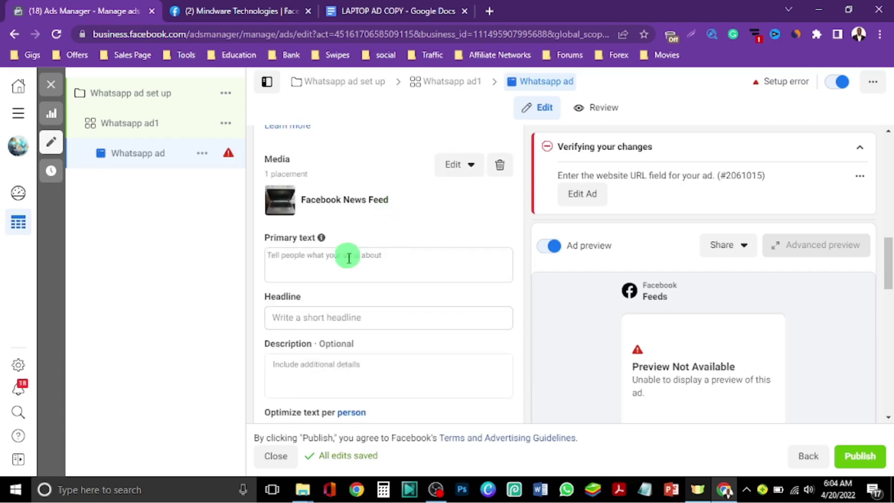
click(328, 263)
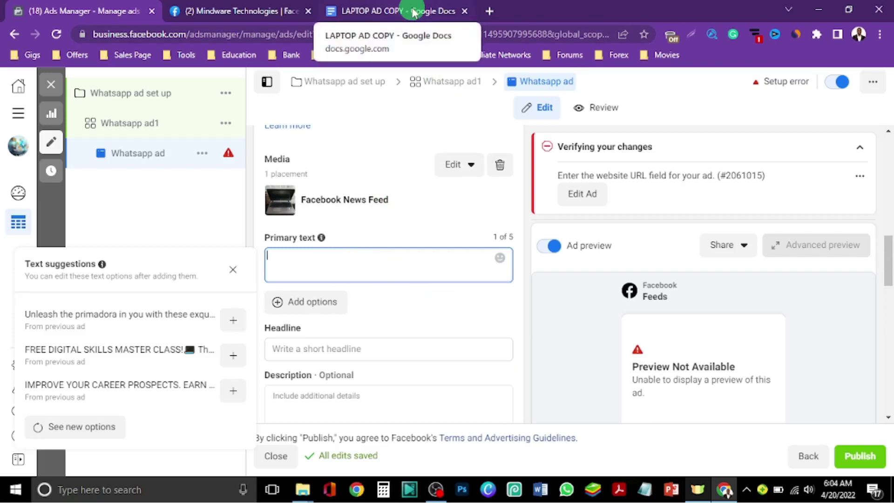
key(ctrl+v)
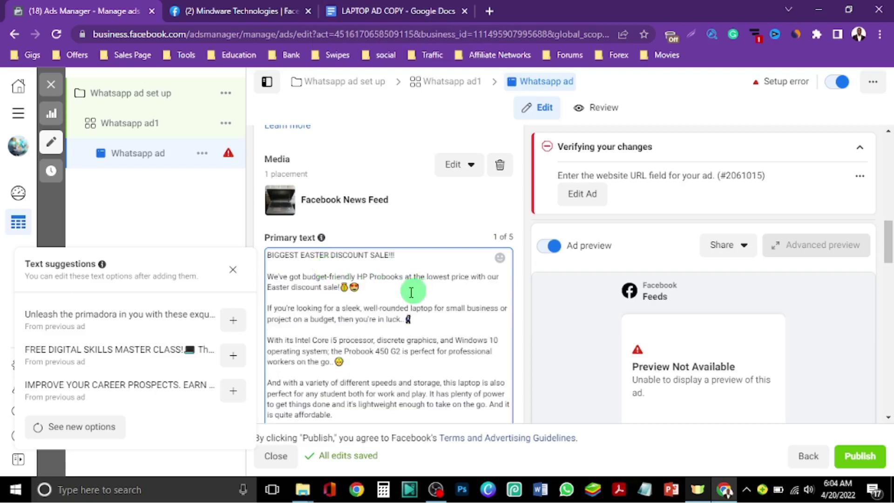
Step: Insert a blank line in the primary text before the paragraph starting "When it comes to laptops"
scroll(401, 298, down, 3)
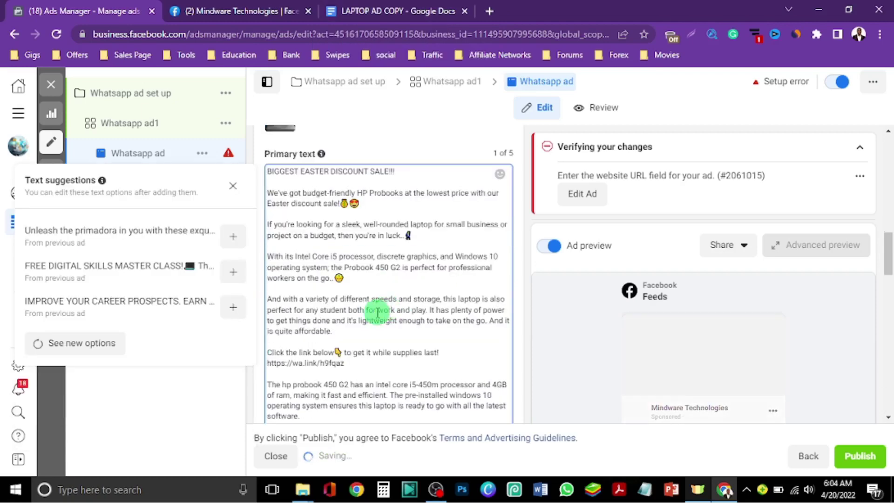
scroll(383, 292, down, 2)
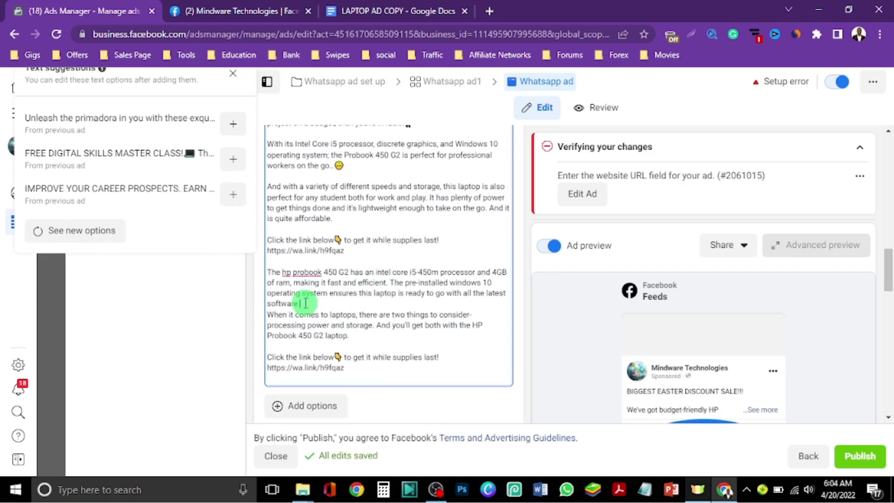
key(Return)
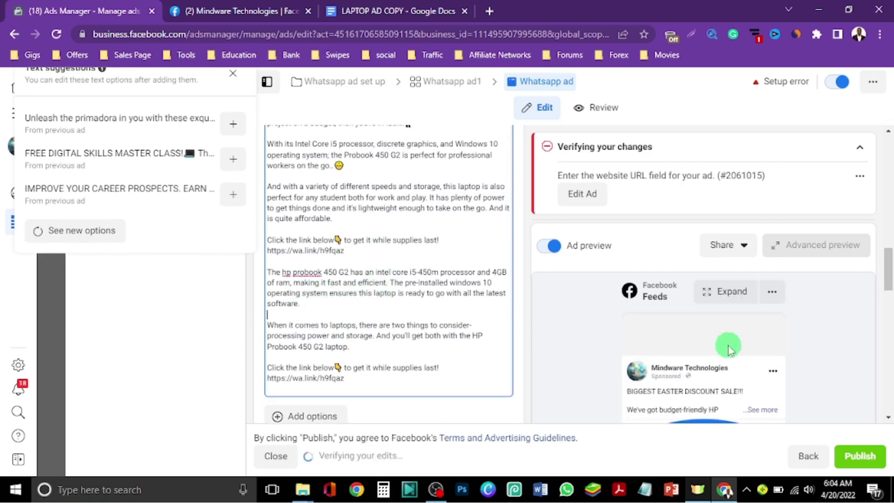
Step: Review the complete primary text, from the Easter sale heading to the closing call-to-action link
scroll(371, 284, up, 3)
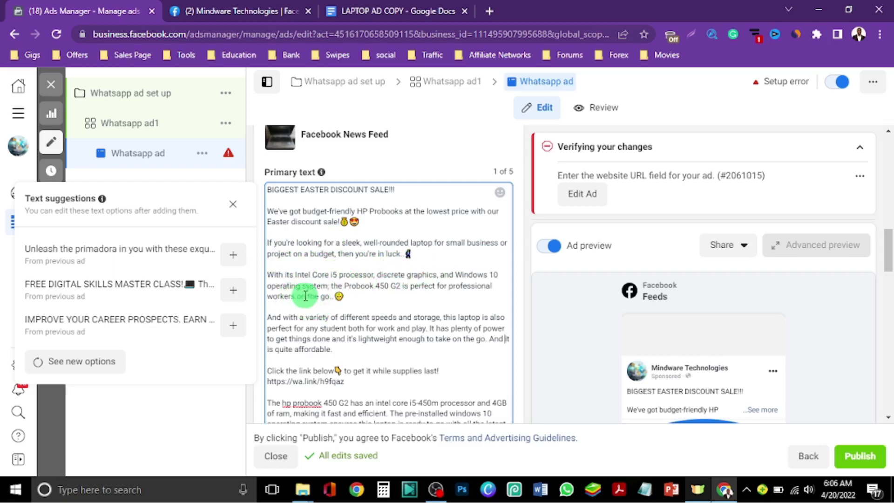
scroll(309, 298, down, 2)
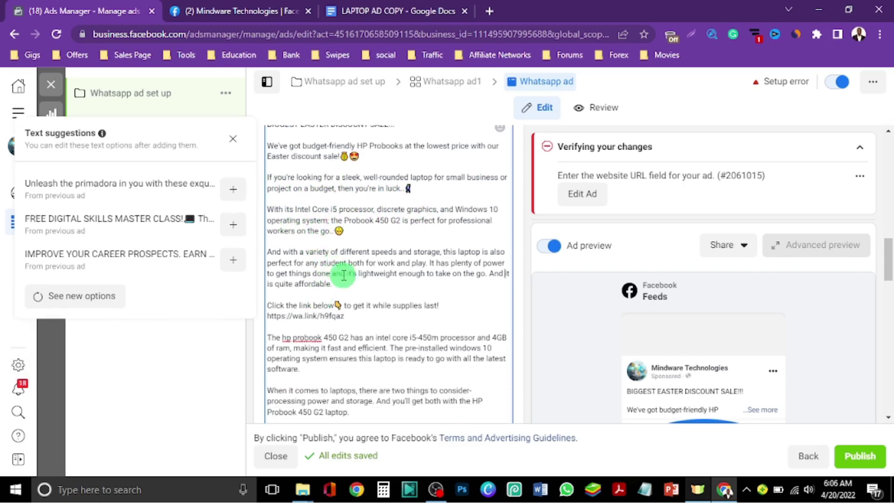
scroll(342, 315, down, 2)
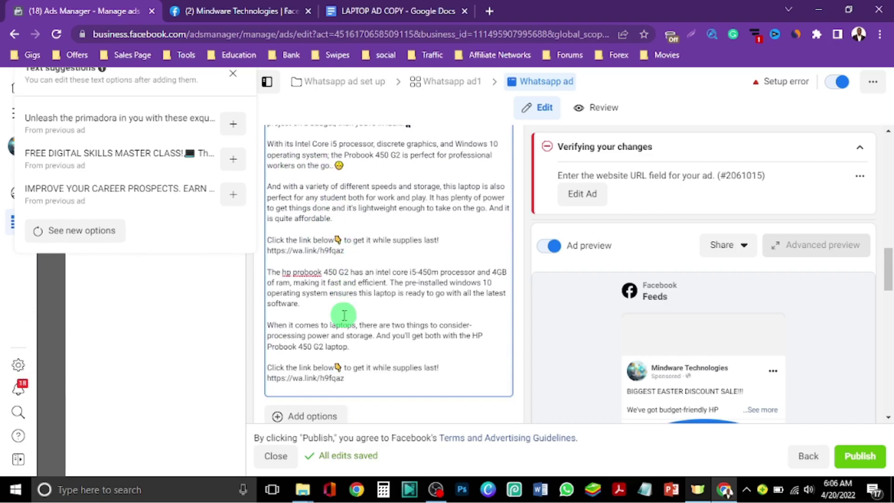
scroll(353, 310, down, 2)
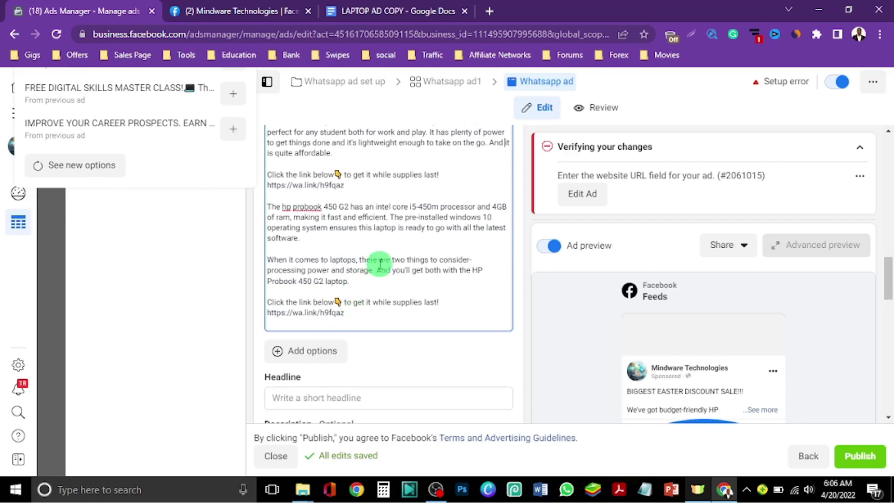
scroll(380, 264, down, 2)
double_click(384, 235)
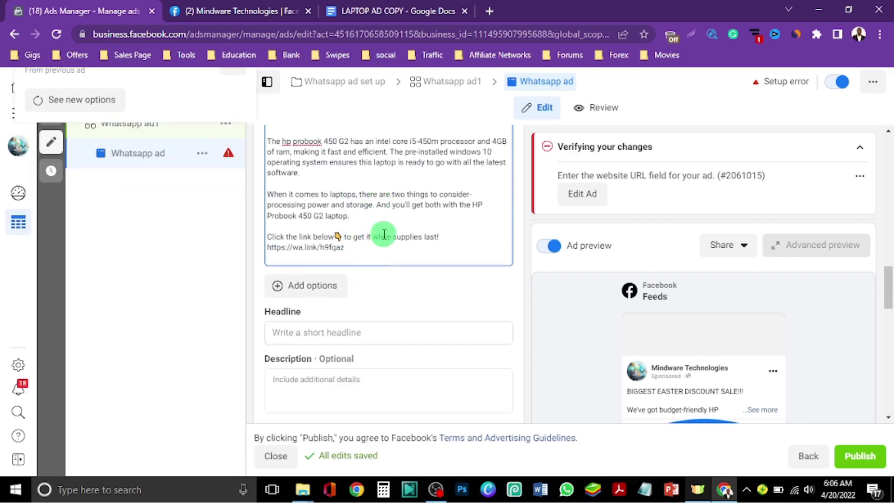
scroll(384, 234, up, 2)
scroll(384, 234, down, 1)
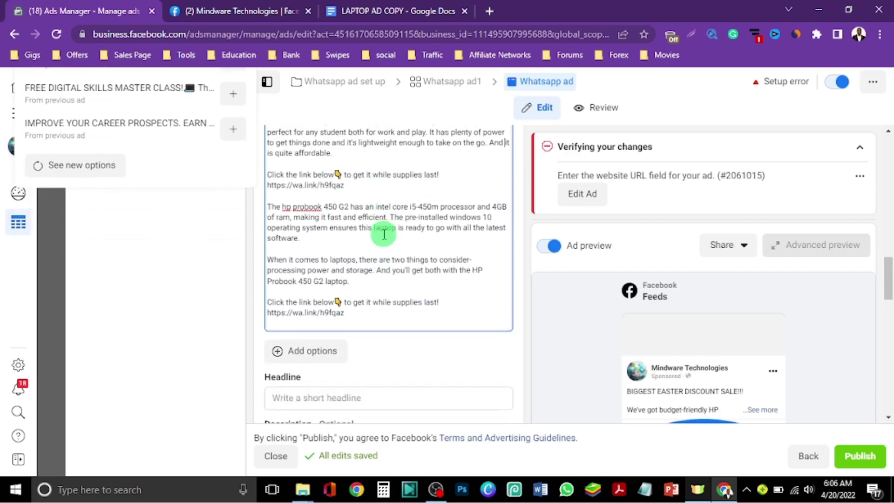
scroll(384, 234, down, 2)
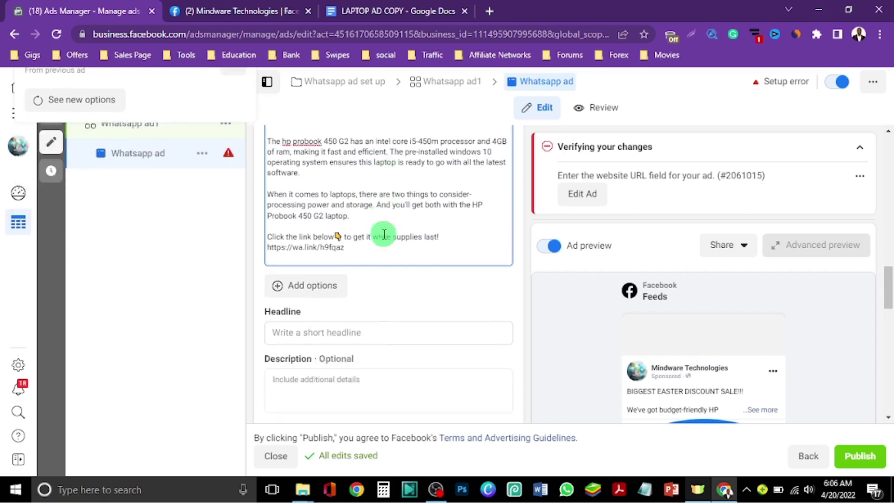
scroll(385, 234, up, 4)
scroll(384, 234, up, 5)
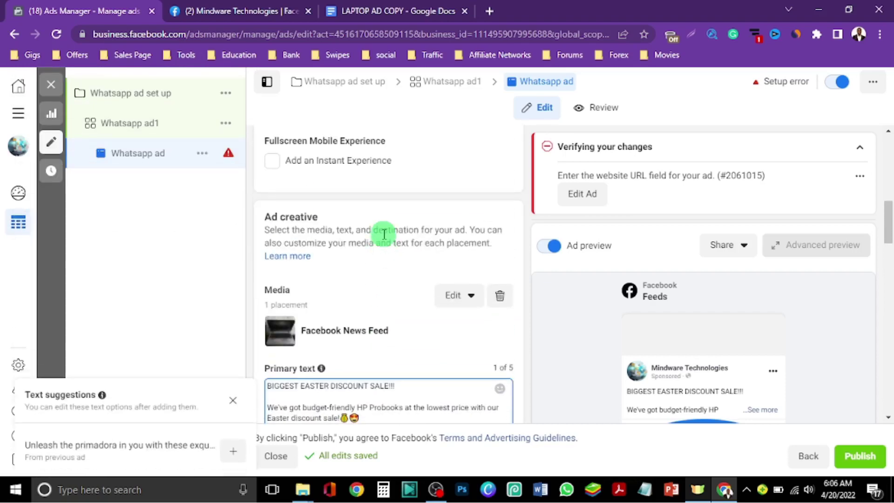
scroll(385, 234, down, 5)
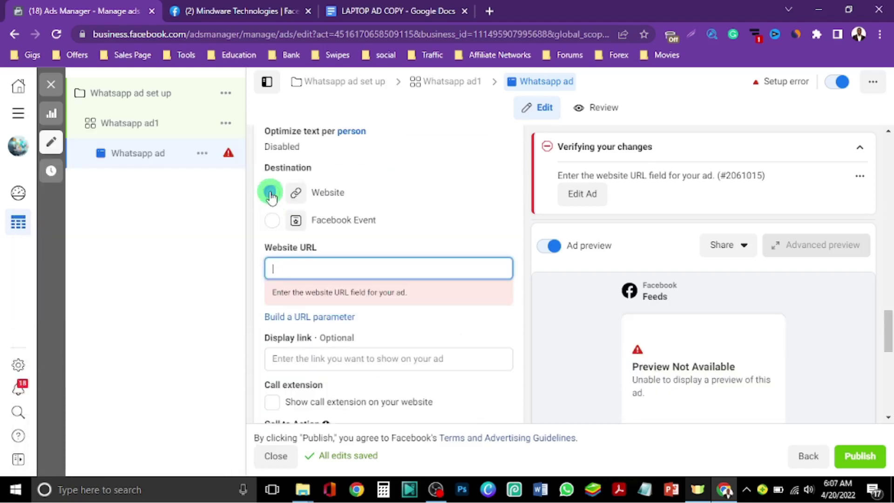
click(271, 194)
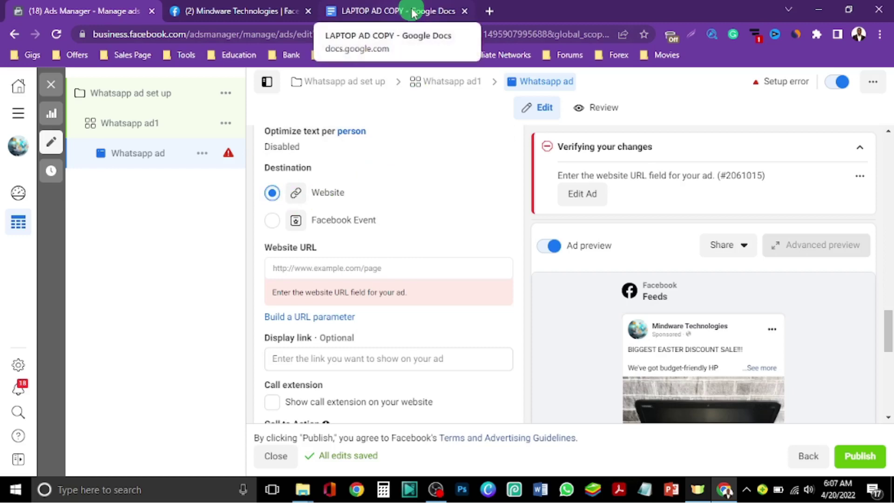
scroll(417, 257, up, 10)
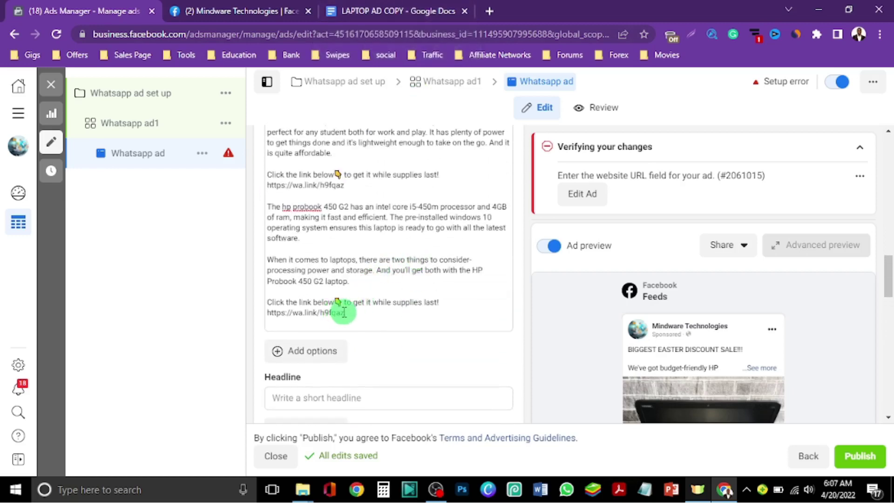
drag(343, 312, 258, 318)
key(ctrl+c)
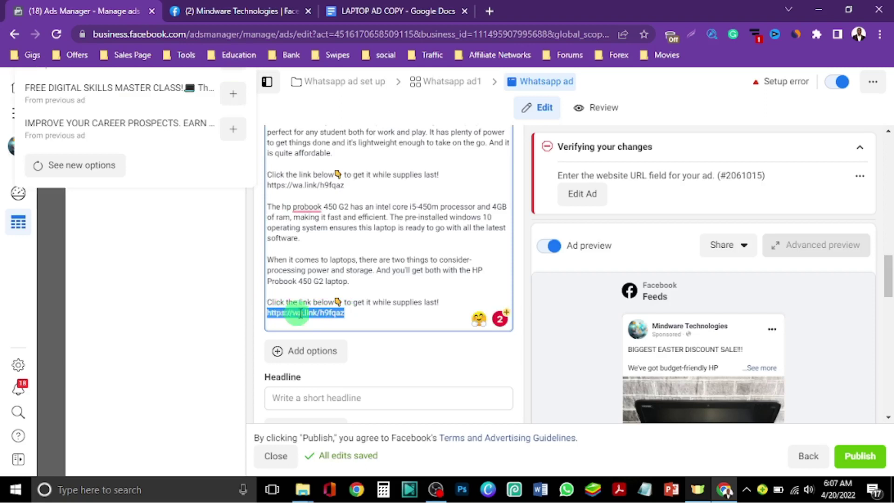
scroll(373, 362, down, 3)
scroll(373, 362, down, 5)
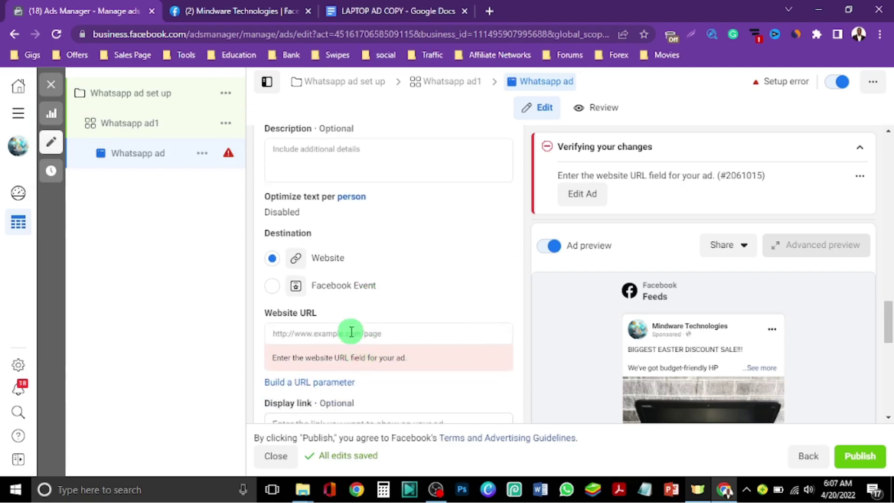
click(350, 332)
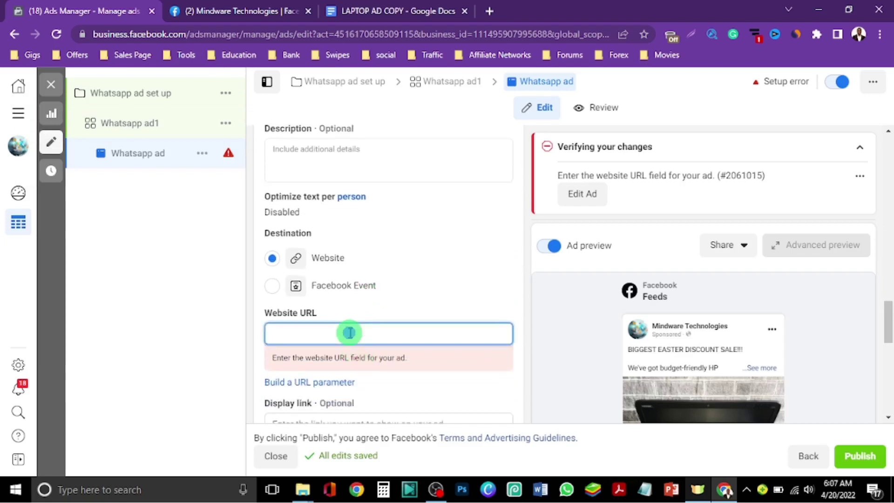
right_click(350, 333)
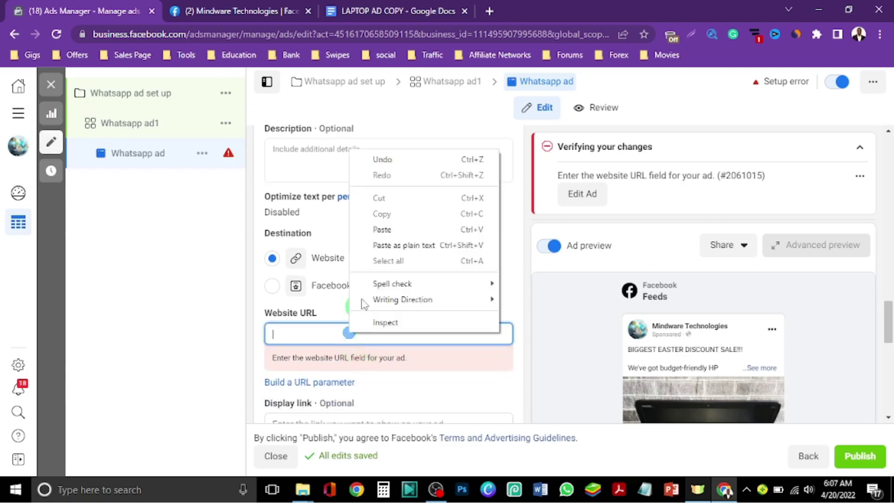
click(387, 230)
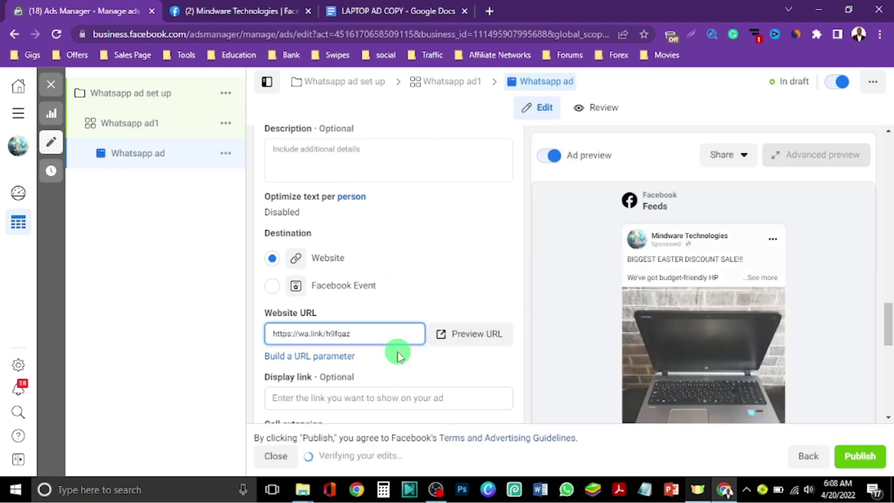
Step: Review the ad's text, destination, call-to-action and tracking settings together with the Facebook Feeds preview of the link area
scroll(389, 350, up, 1)
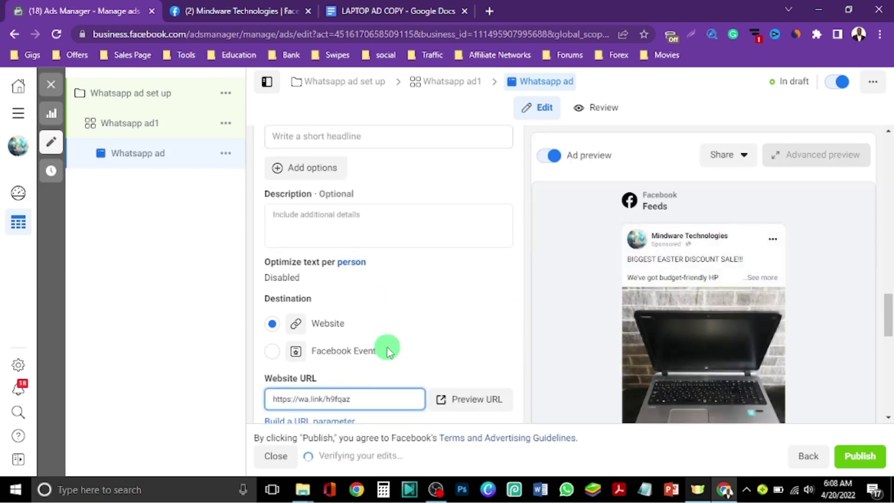
scroll(388, 350, up, 1)
scroll(387, 352, up, 3)
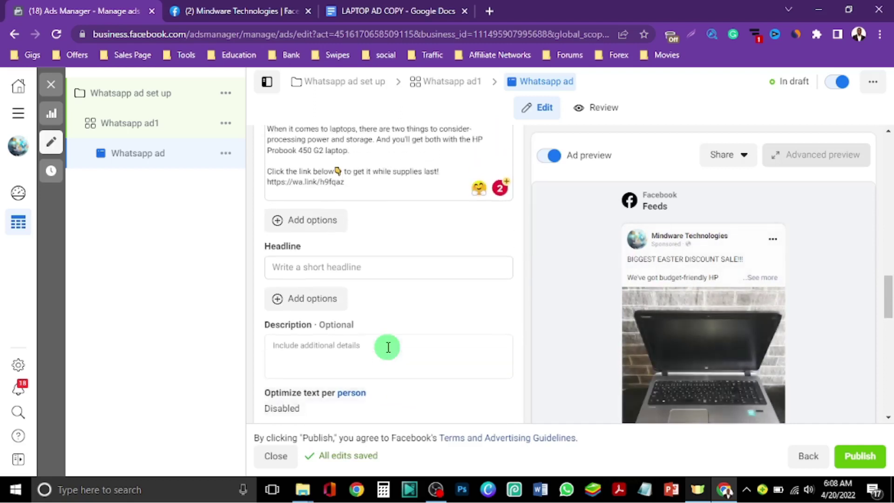
scroll(387, 351, down, 6)
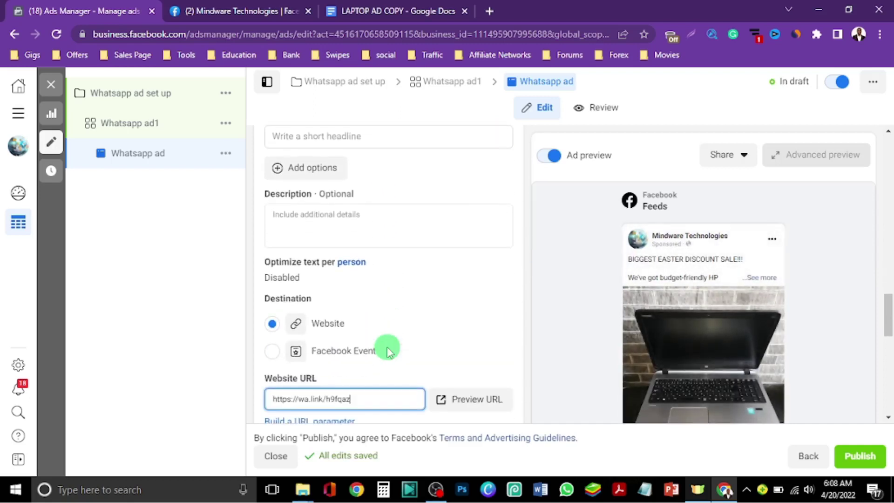
scroll(387, 352, down, 3)
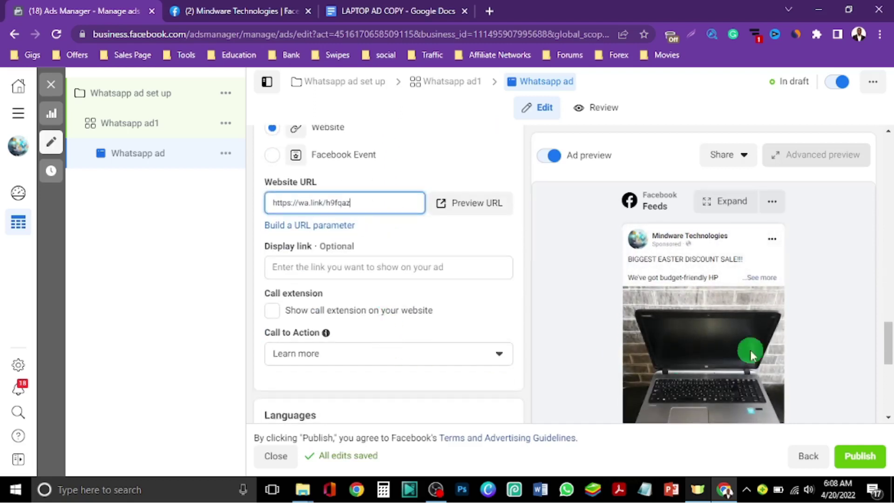
scroll(785, 329, down, 5)
scroll(810, 334, up, 1)
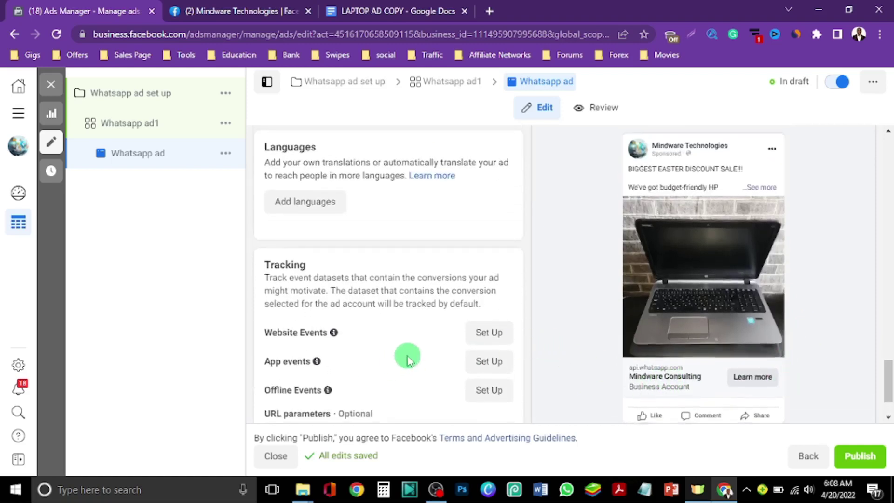
scroll(388, 366, up, 9)
scroll(408, 358, up, 3)
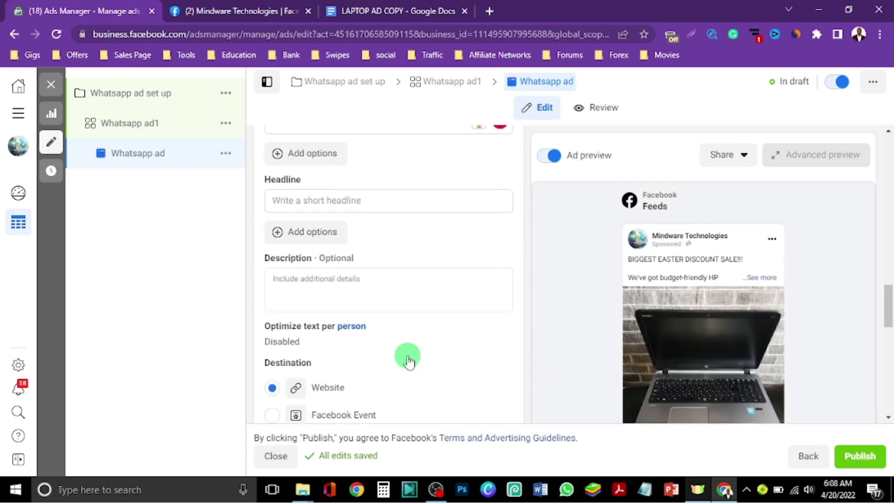
scroll(408, 354, up, 1)
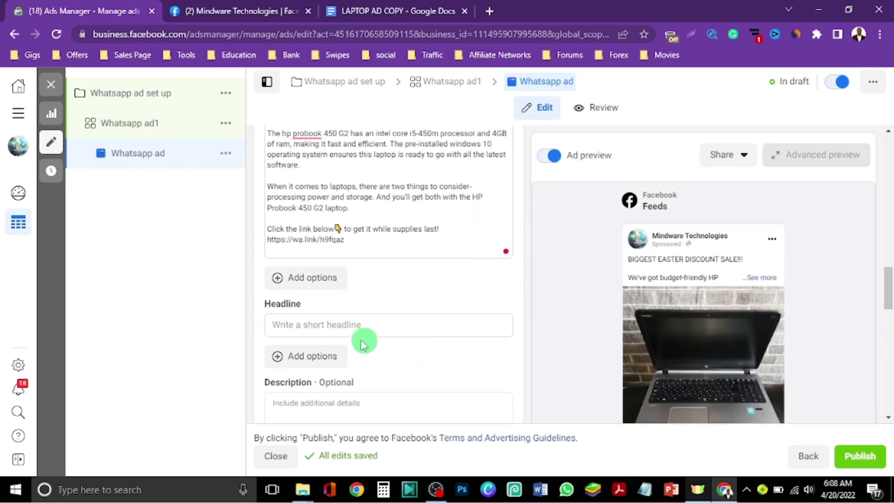
Step: Write "GET YOURS WHILE STOCK LASTS!" as the headline and move that text into the ad's description
click(331, 319)
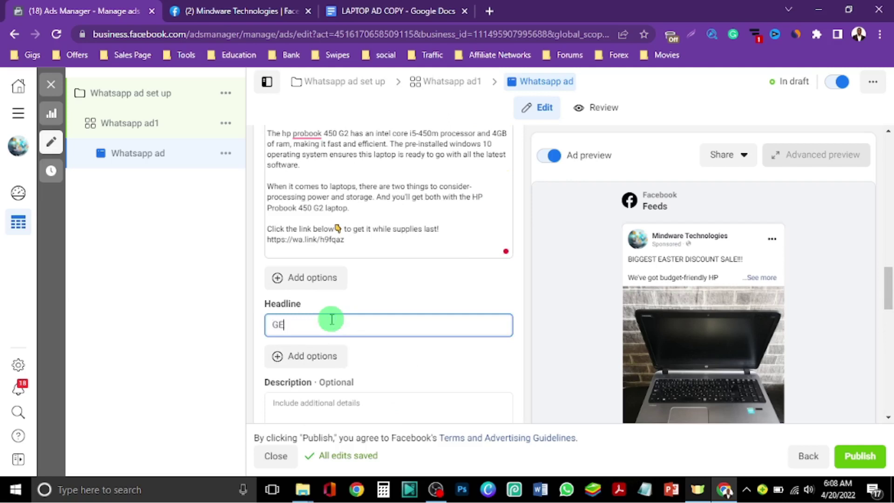
text(GET)
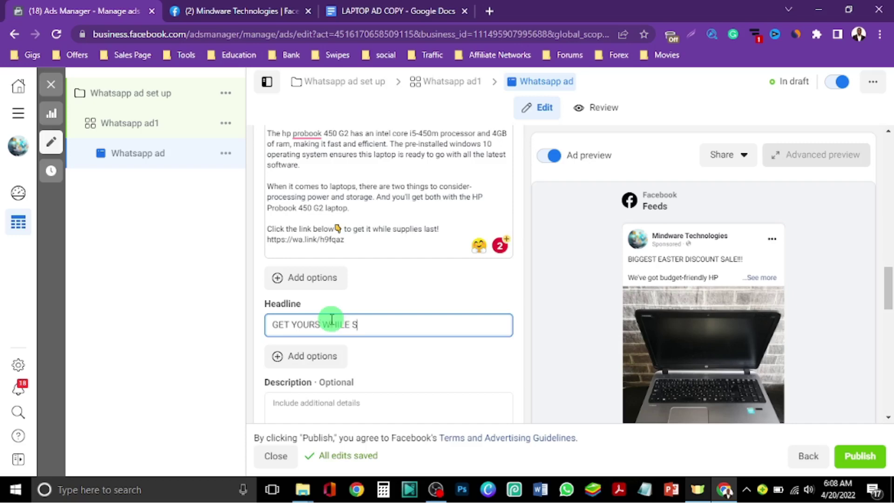
text(YOURS WHILE STOCK)
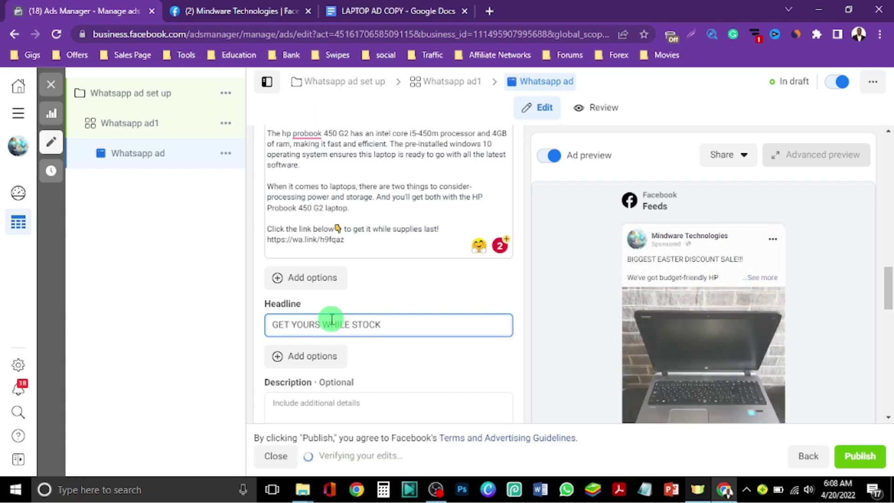
text( LASTS)
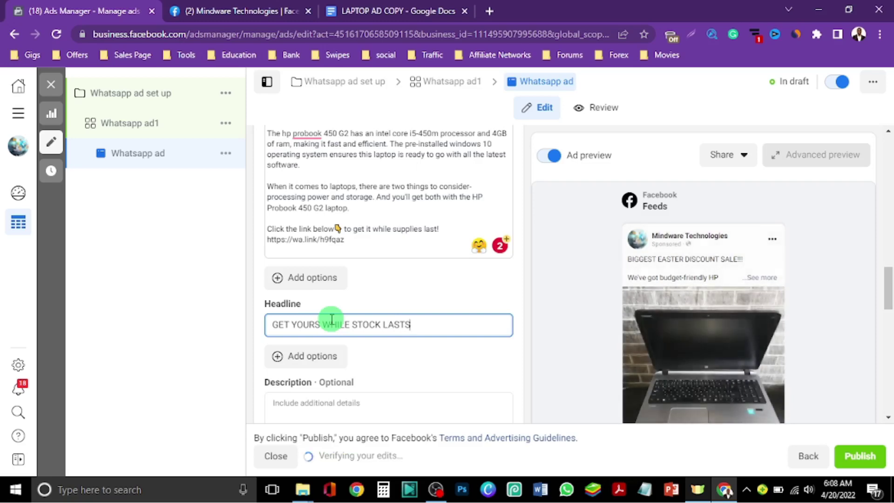
text(!)
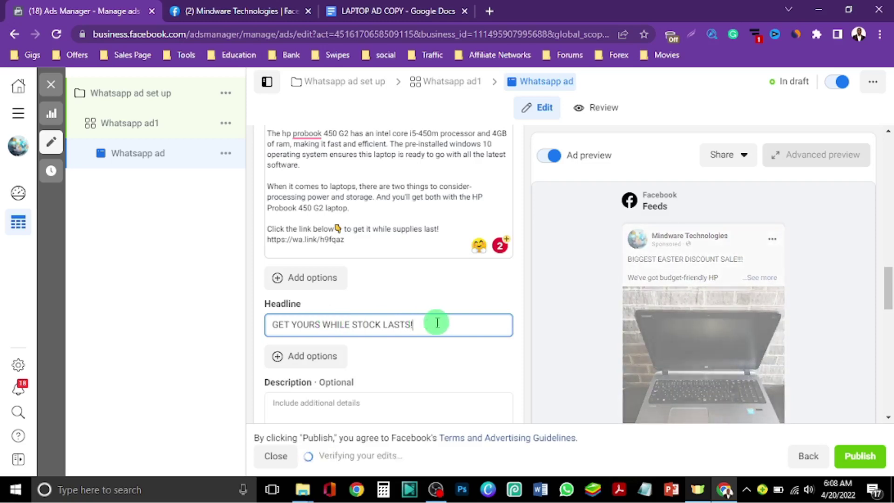
scroll(359, 368, down, 2)
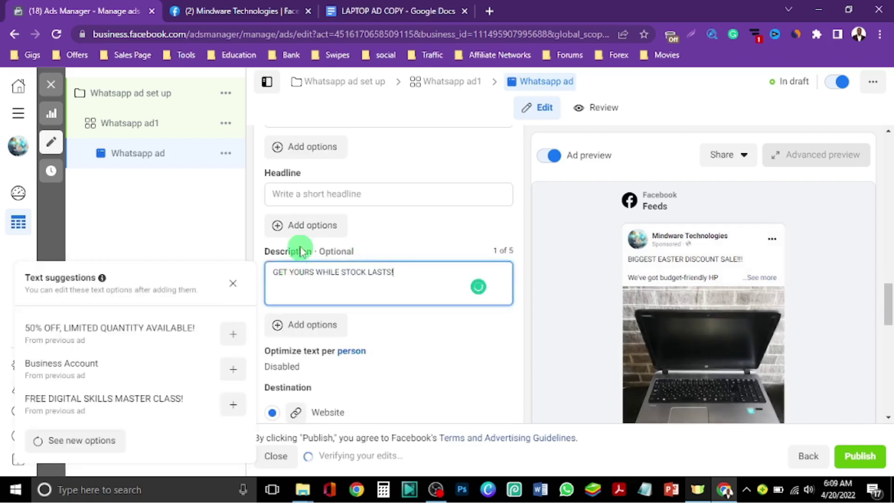
Step: Set the ad's headline to "BIGGEST DISCOUNT SALE EVER!"
click(310, 194)
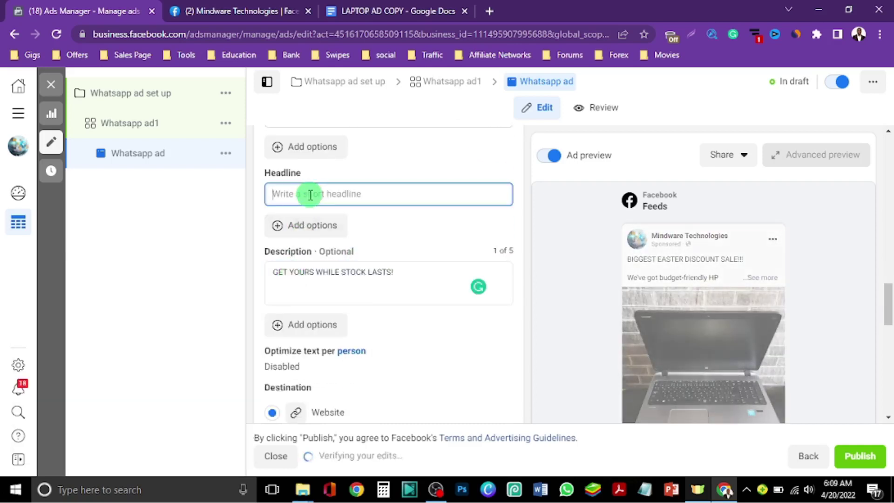
key(BackSpace)
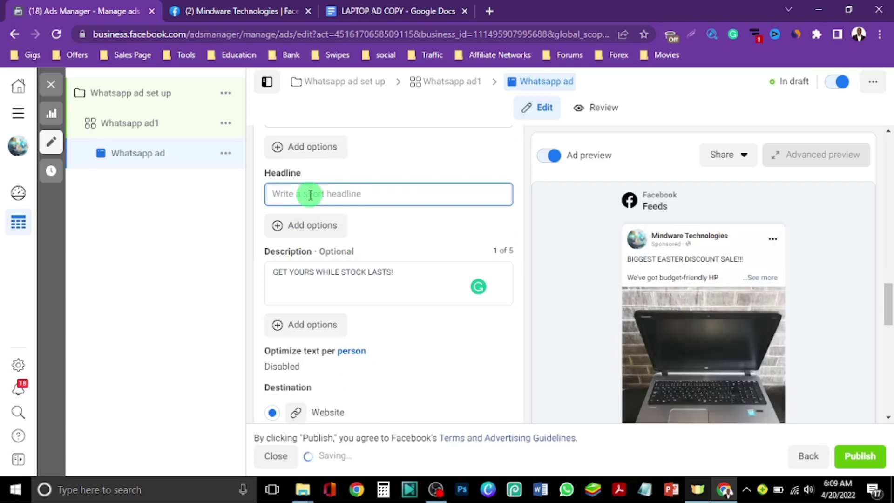
text(BIGGEST DISCOUNT SAL)
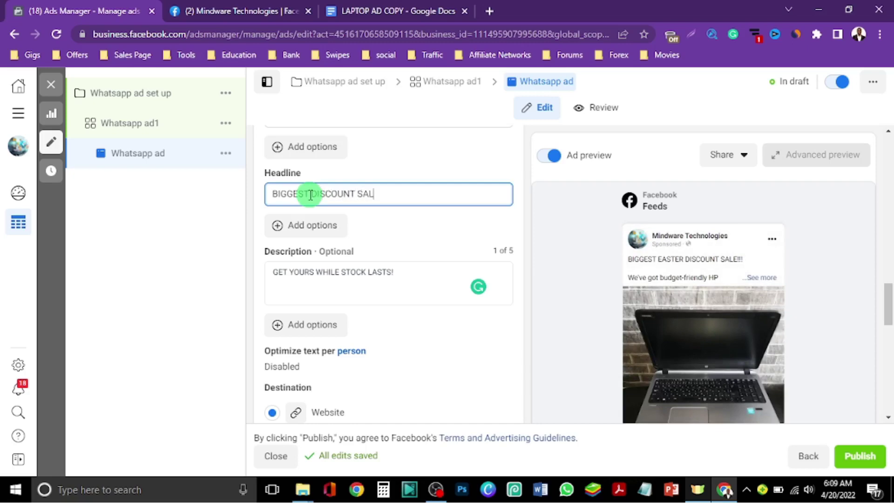
text(!)
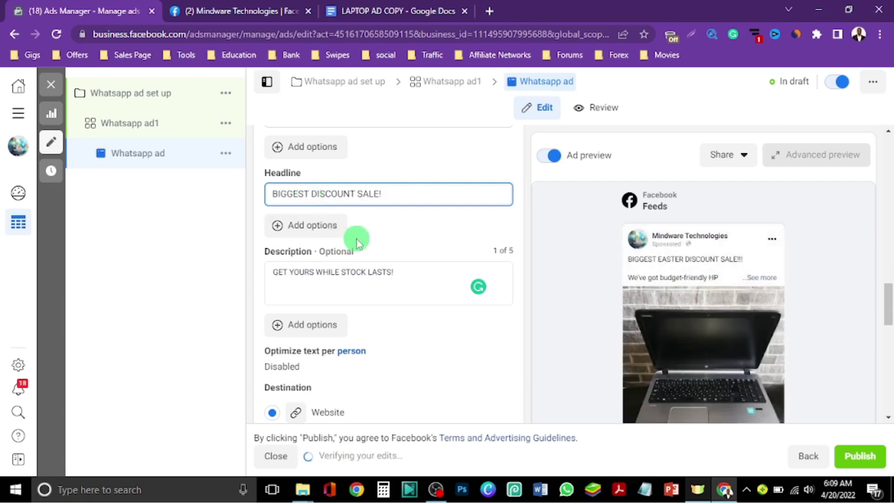
key(BackSpace)
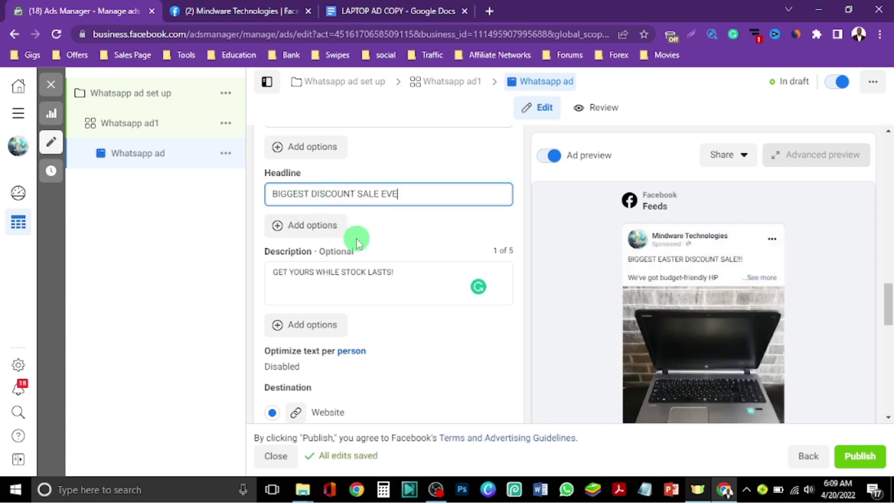
text(EVER!)
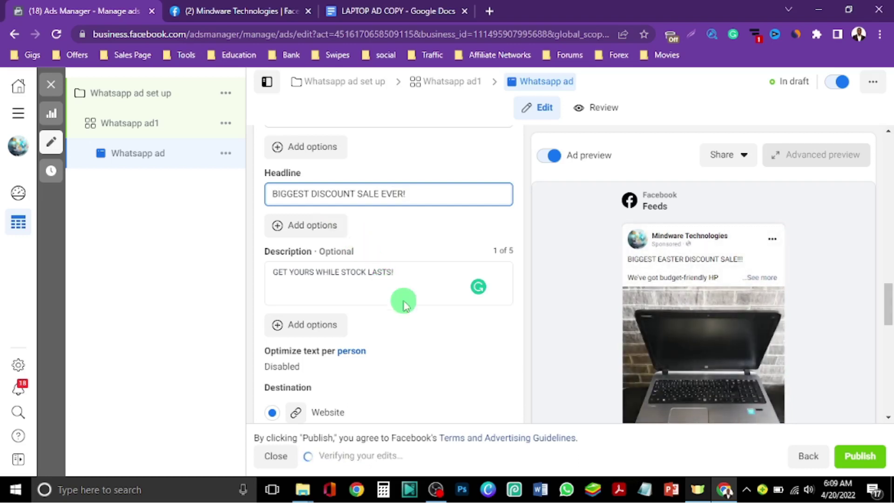
Step: Examine the call-to-action choices available for the ad and keep Learn more selected
scroll(405, 302, down, 1)
scroll(403, 303, down, 3)
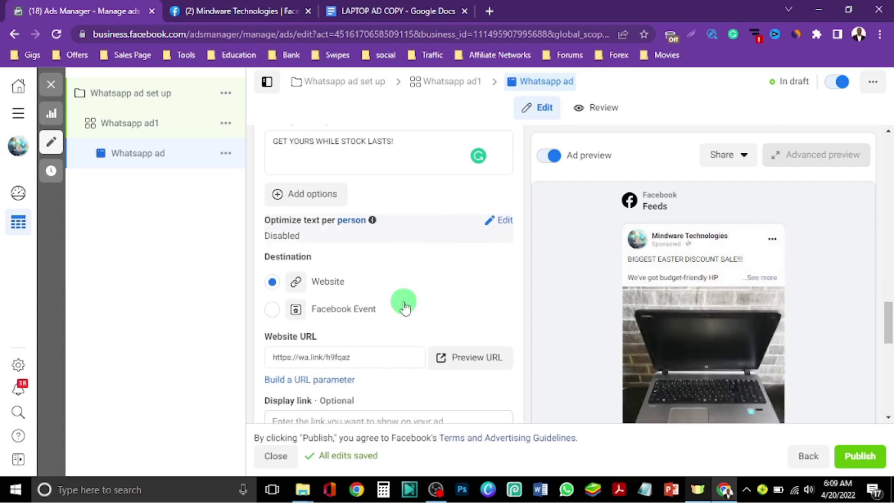
scroll(393, 320, down, 1)
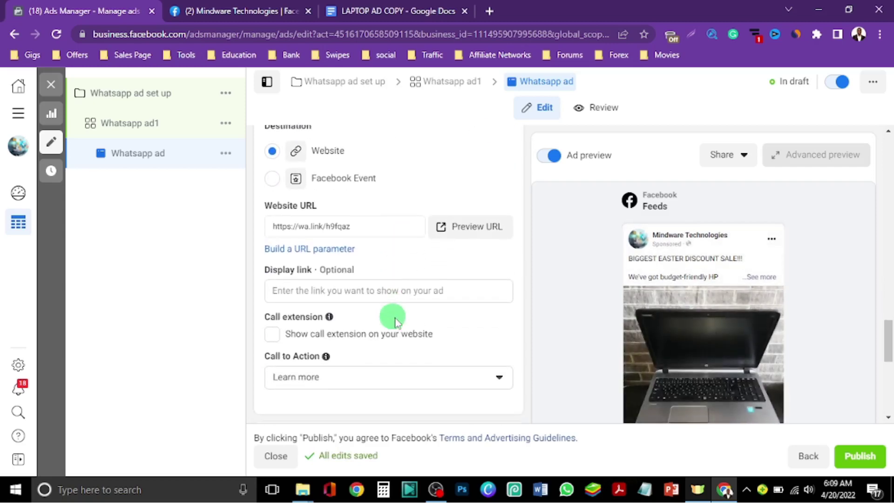
scroll(722, 318, down, 8)
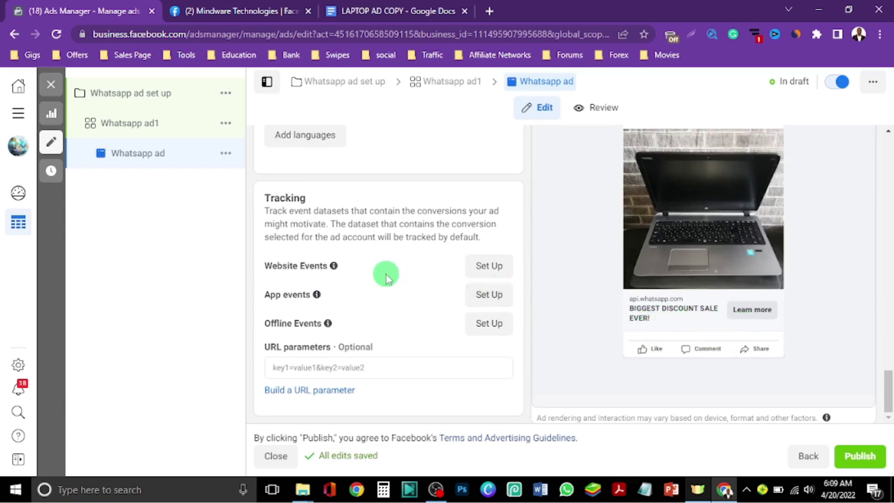
scroll(386, 277, up, 6)
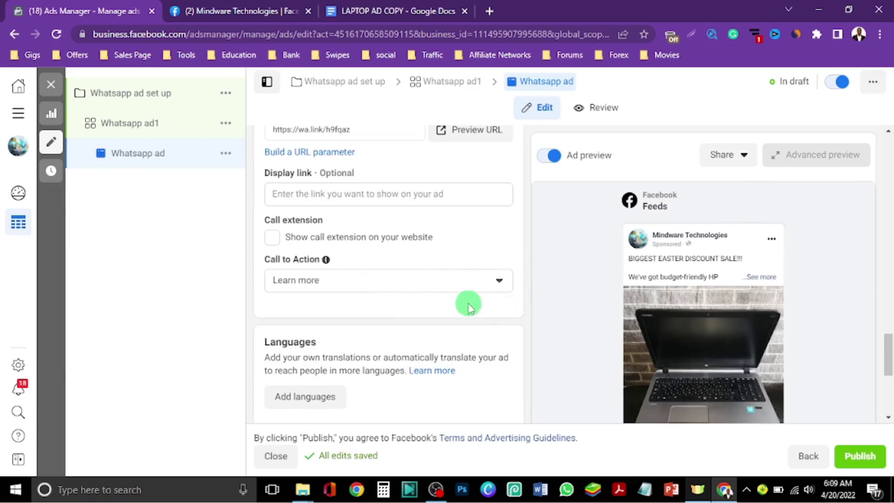
click(499, 281)
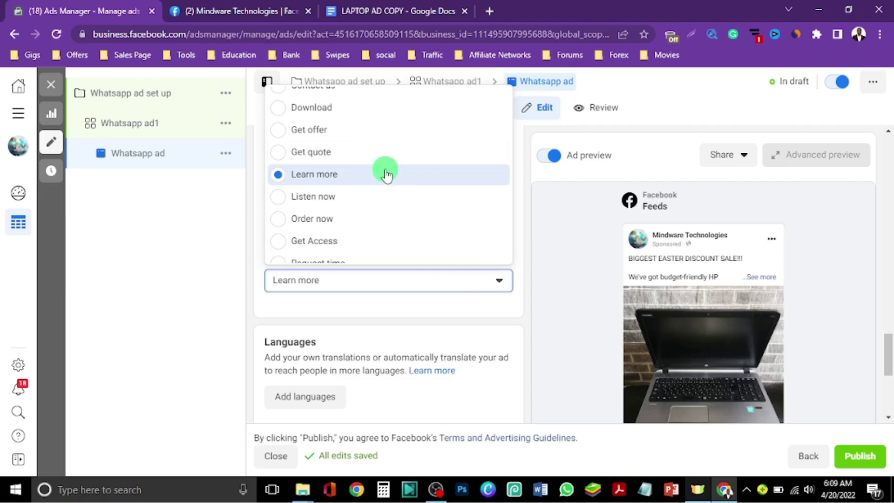
scroll(495, 225, up, 3)
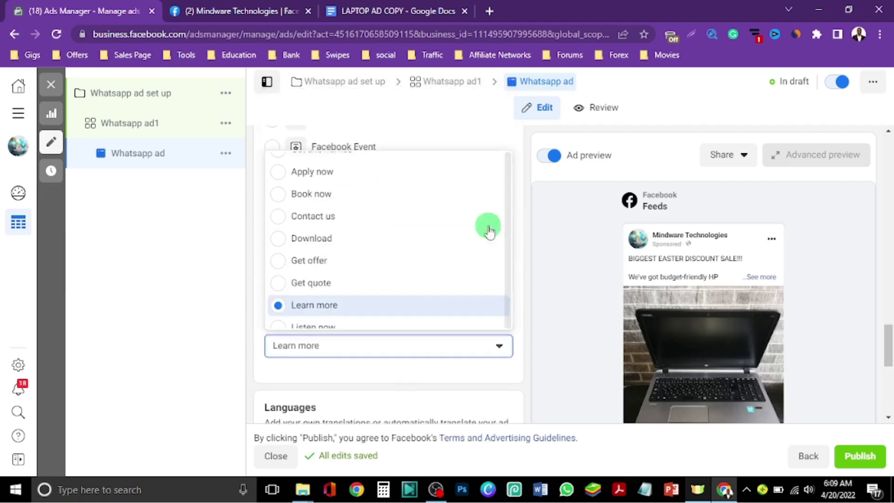
scroll(347, 182, up, 2)
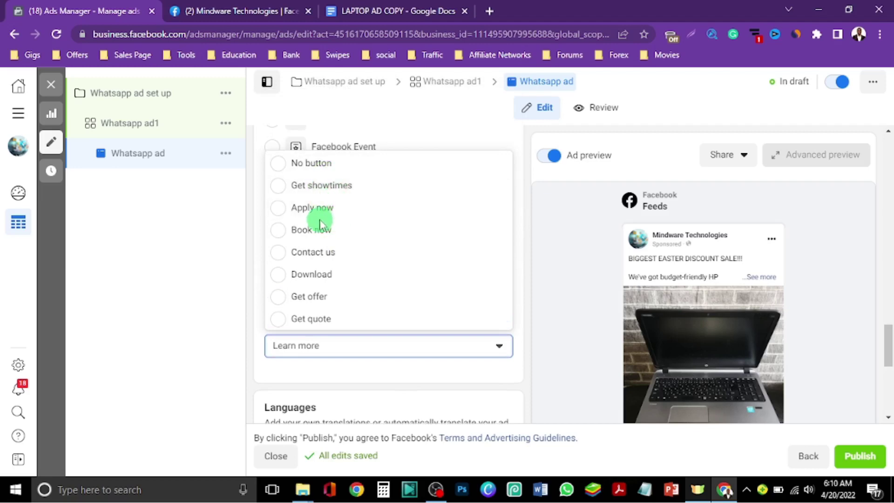
scroll(348, 253, down, 2)
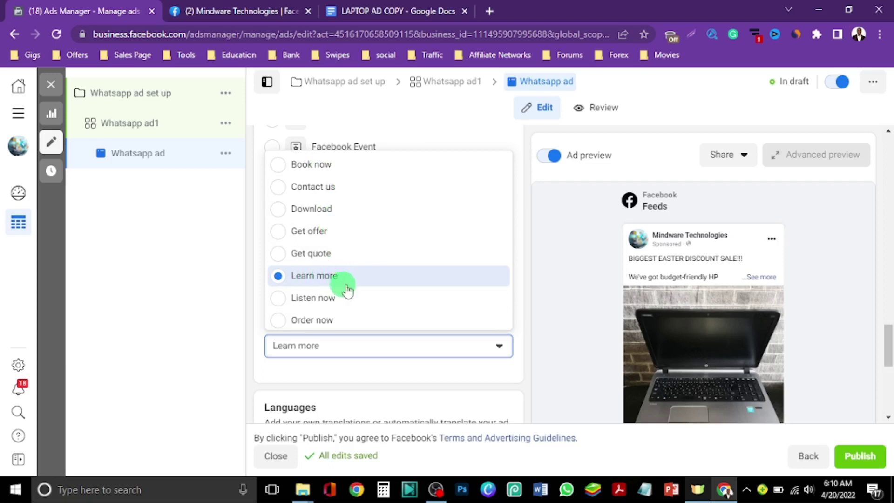
click(499, 347)
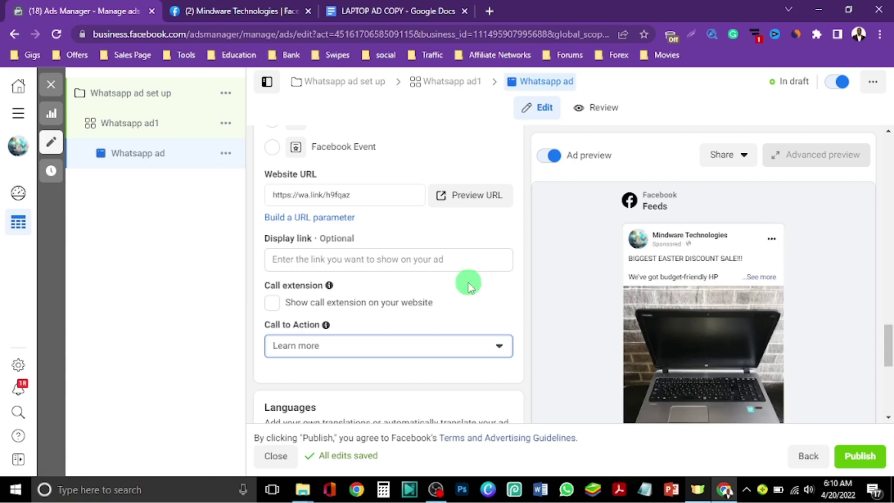
Step: Examine the ad's optional Display link field along with its Call extension, Languages and Tracking settings
scroll(468, 287, up, 2)
click(415, 326)
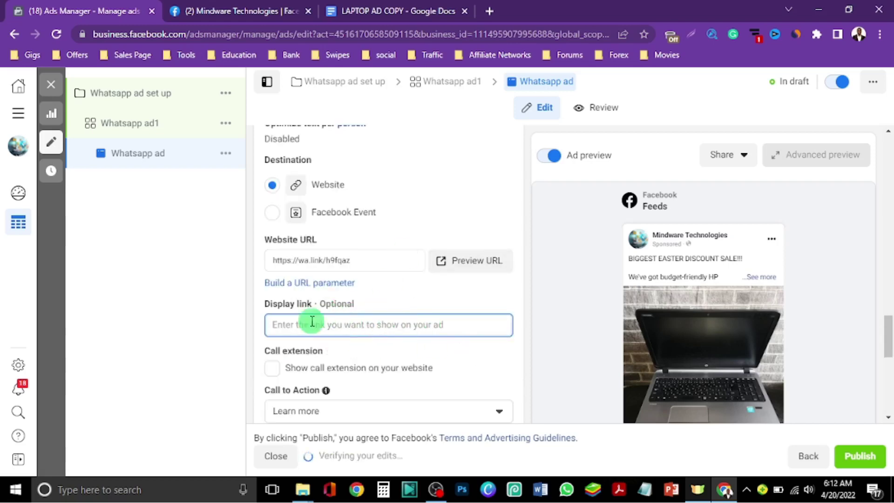
mouse_move(329, 350)
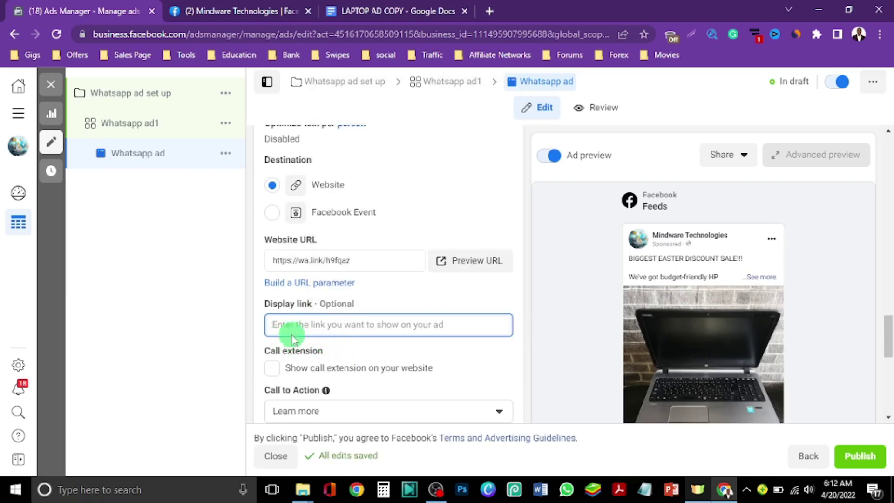
scroll(393, 330, down, 2)
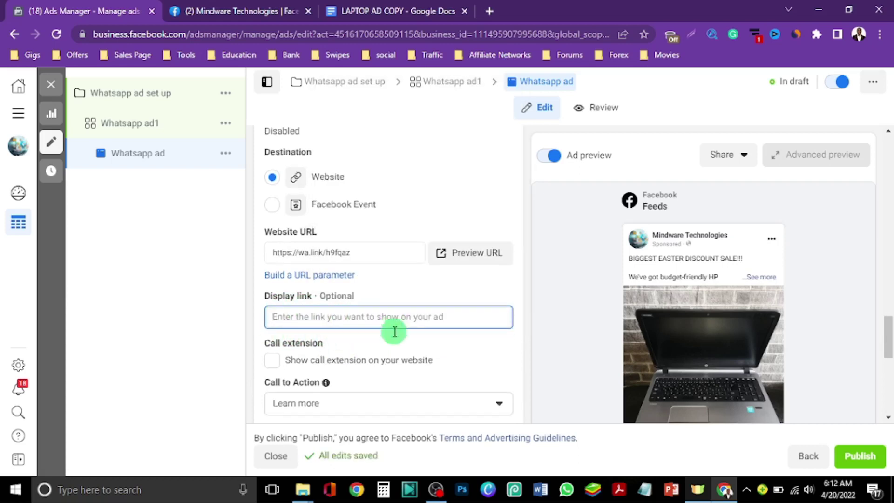
scroll(393, 332, down, 1)
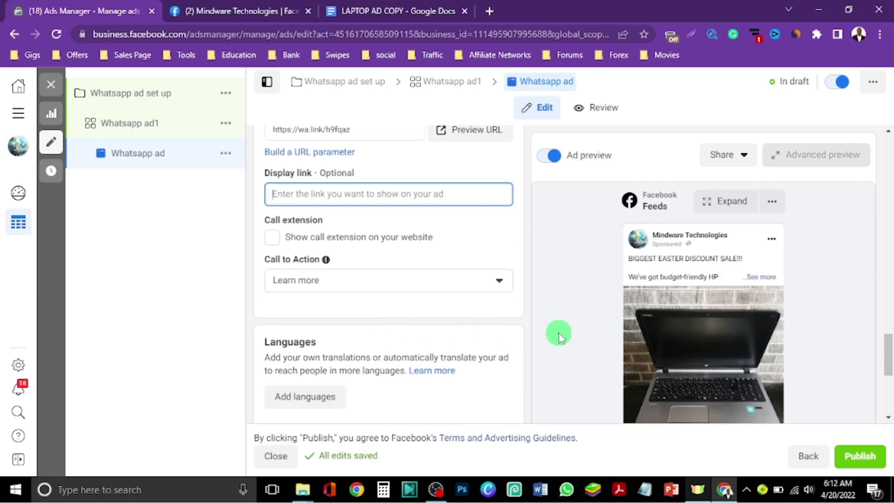
scroll(320, 321, down, 3)
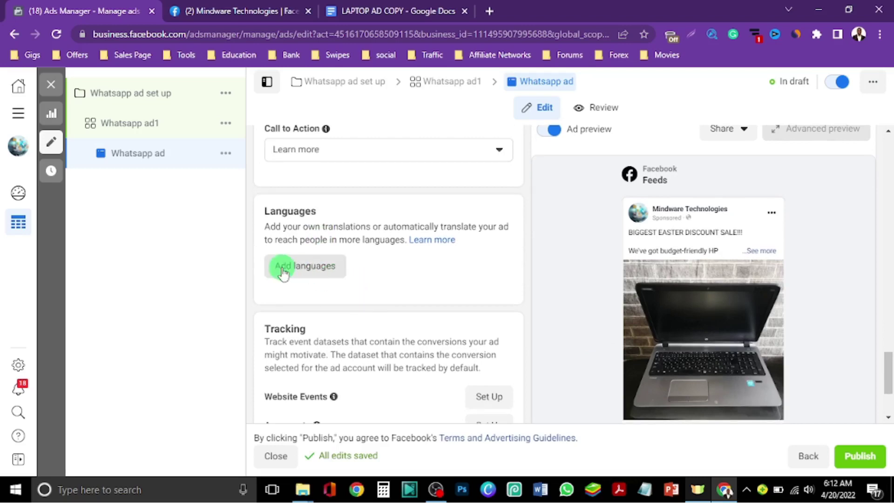
scroll(365, 353, up, 3)
scroll(365, 353, down, 3)
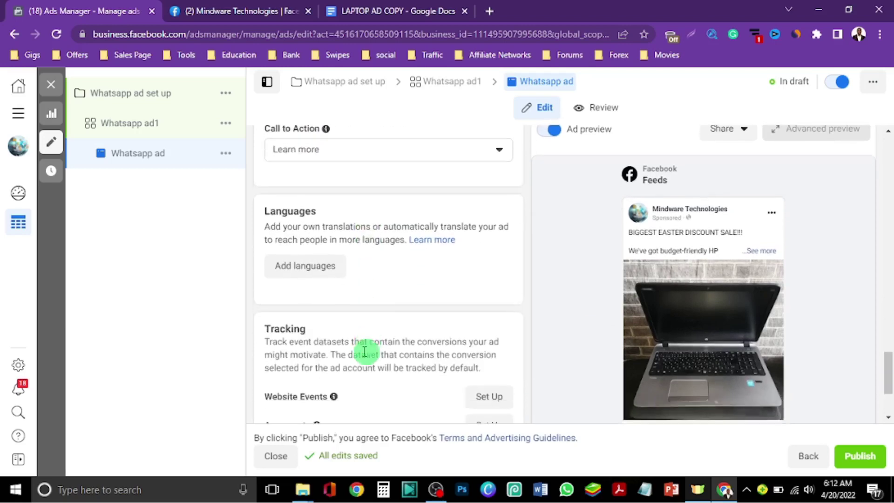
scroll(407, 296, down, 3)
Step: Review the whole ad setup from name, Facebook Page and format through media, copy, headline and destination to tracking
scroll(406, 296, up, 9)
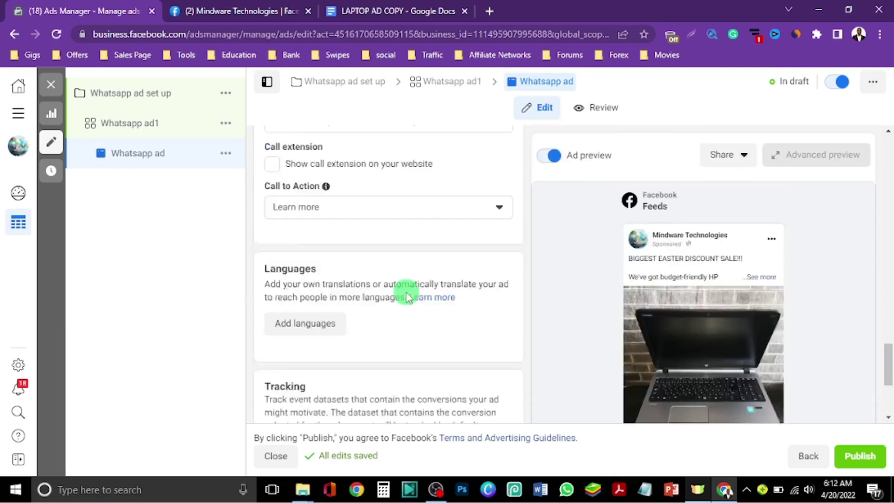
scroll(406, 296, up, 4)
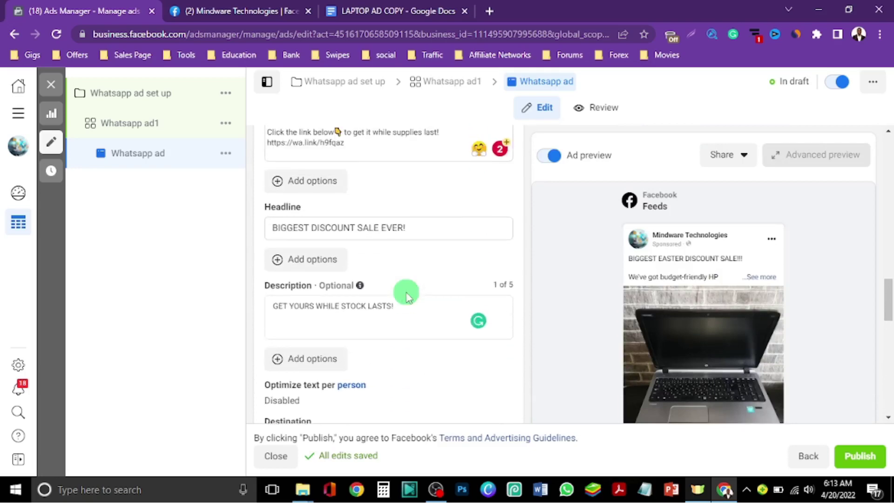
scroll(406, 297, up, 5)
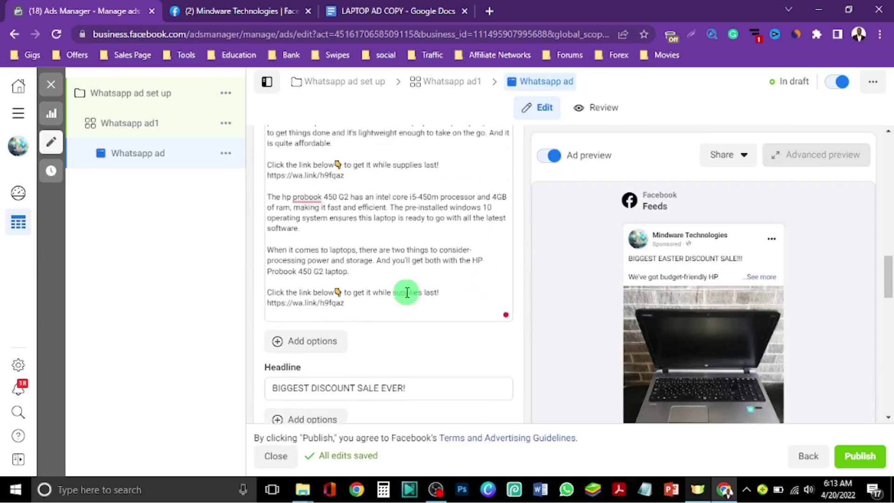
scroll(407, 292, up, 6)
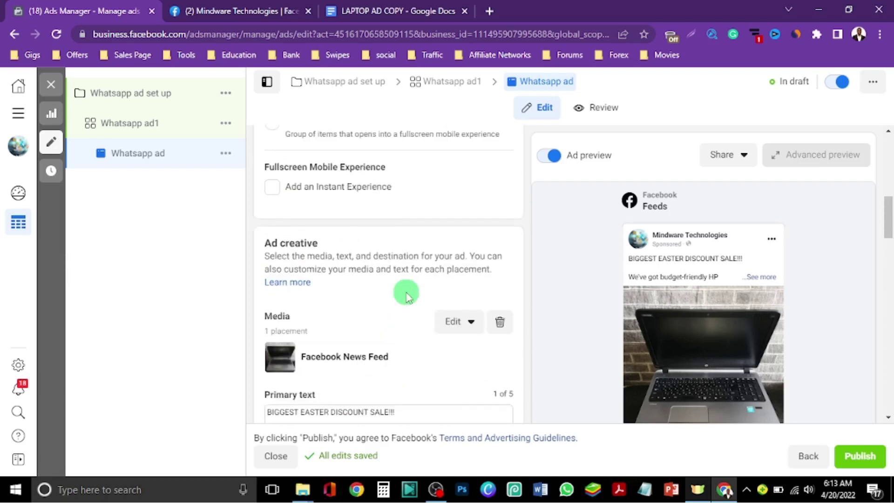
scroll(406, 296, up, 3)
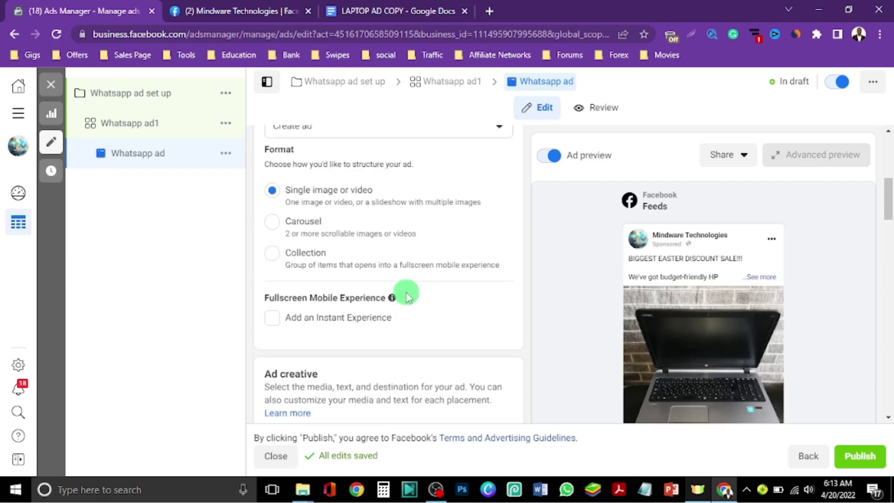
scroll(406, 297, up, 3)
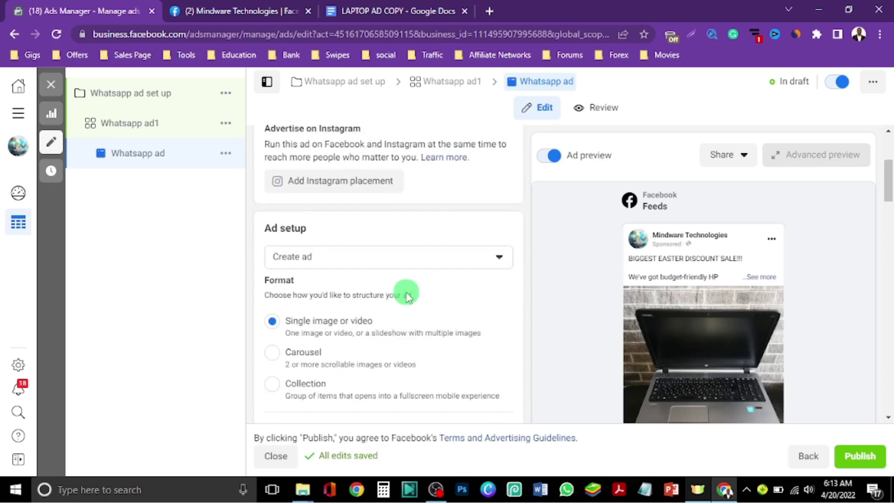
scroll(407, 292, up, 4)
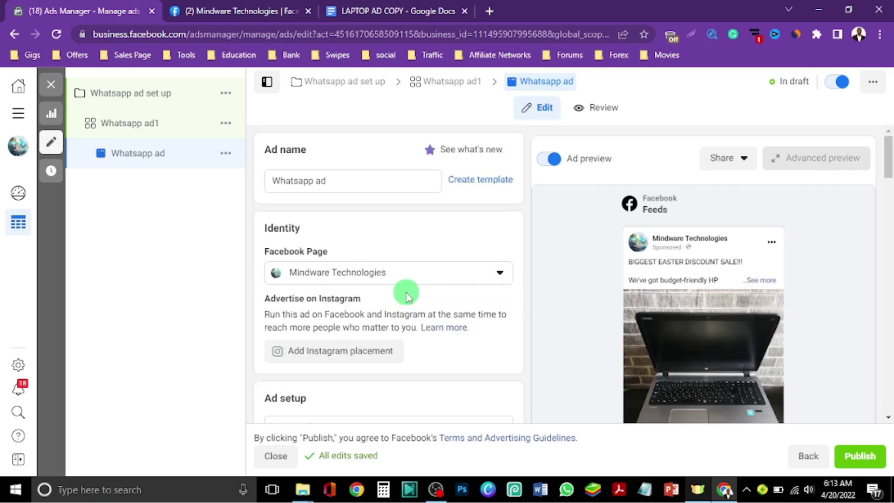
scroll(407, 292, down, 12)
scroll(406, 297, down, 4)
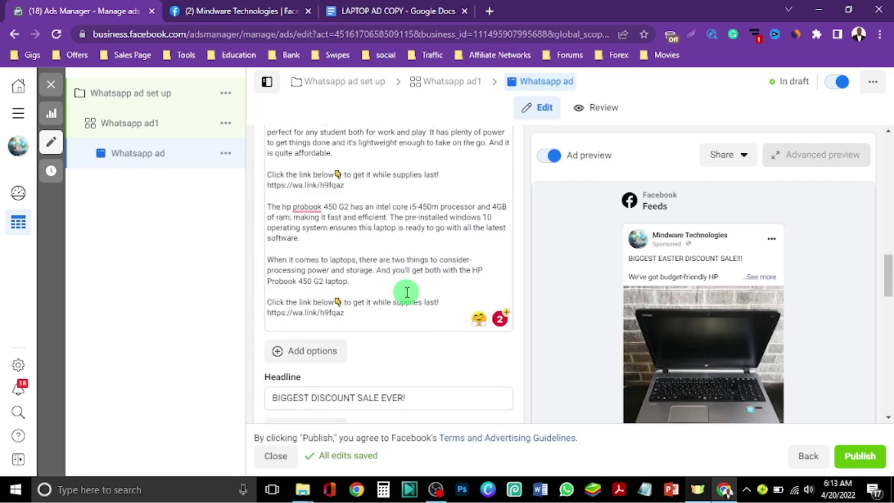
scroll(406, 297, up, 15)
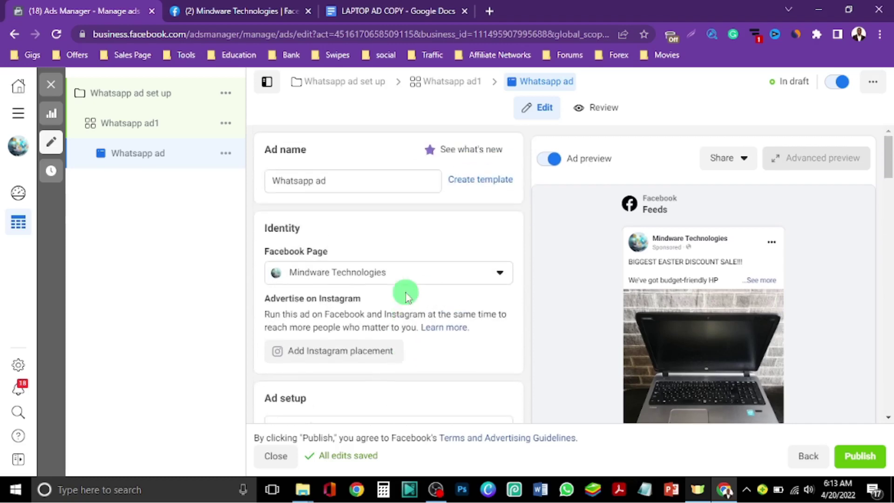
scroll(406, 296, down, 15)
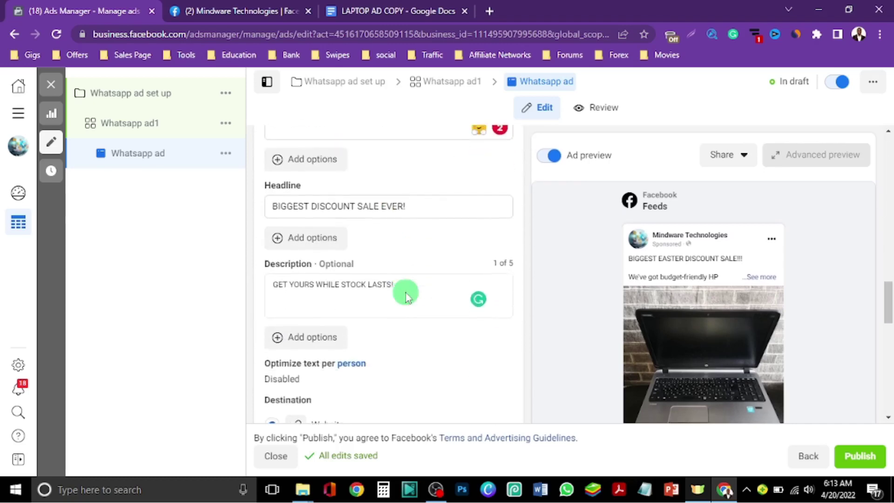
scroll(407, 297, down, 4)
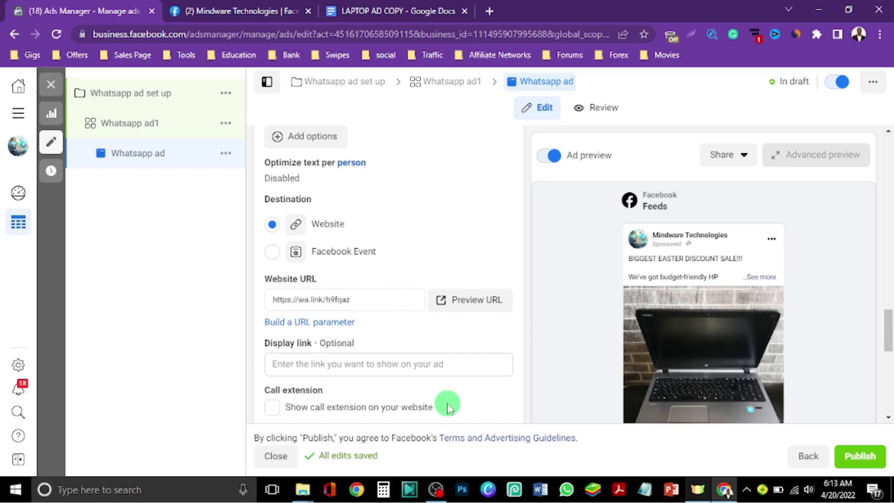
scroll(410, 377, down, 4)
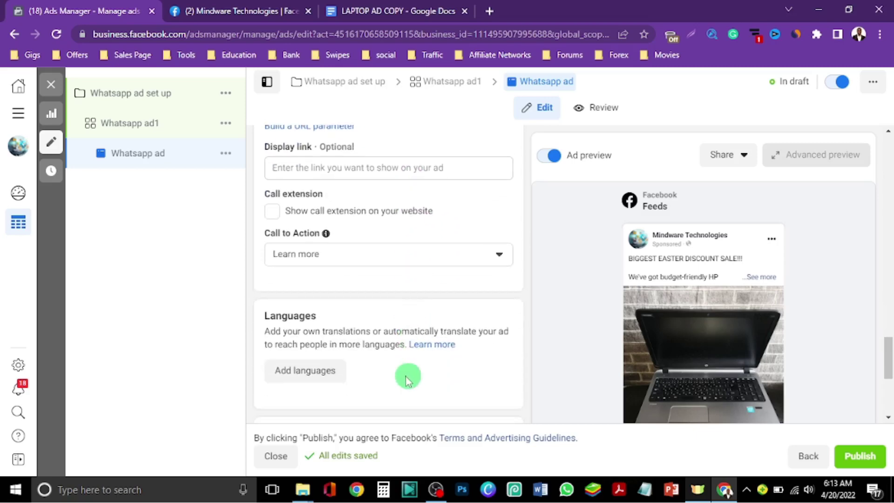
scroll(410, 378, down, 4)
scroll(405, 376, down, 2)
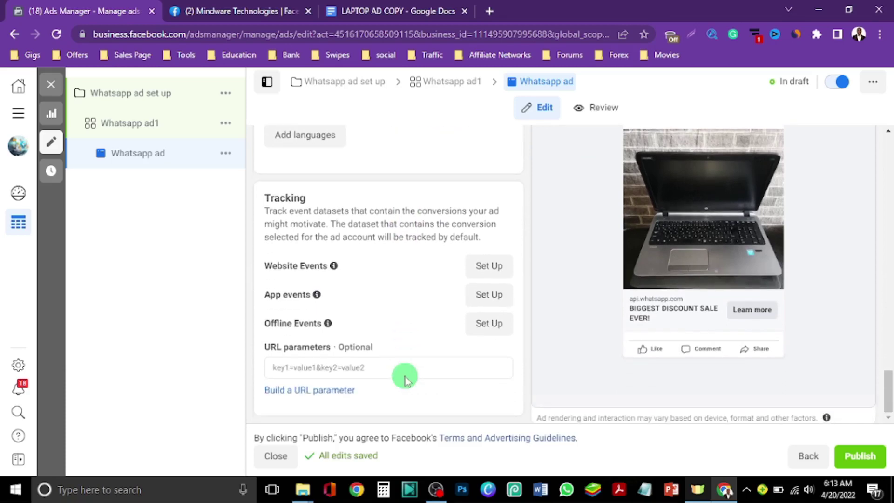
Step: Check the ad's Facebook Feeds preview and publish the ad
scroll(814, 329, up, 1)
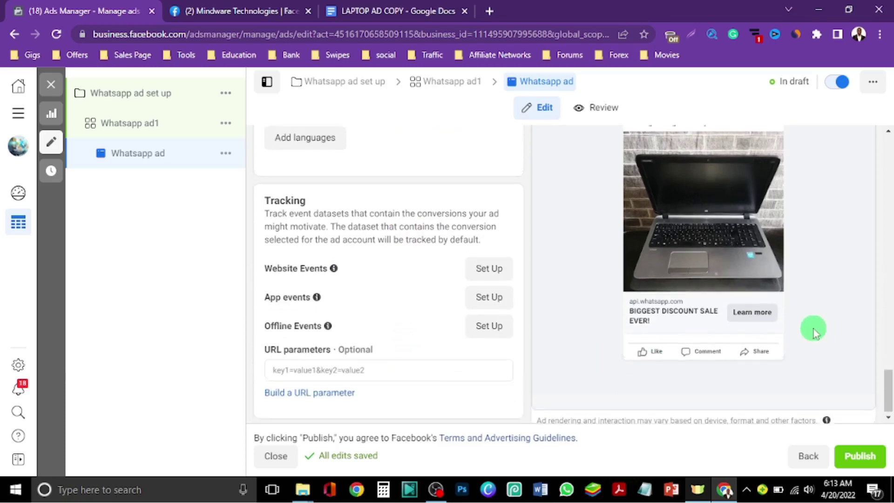
scroll(814, 329, up, 3)
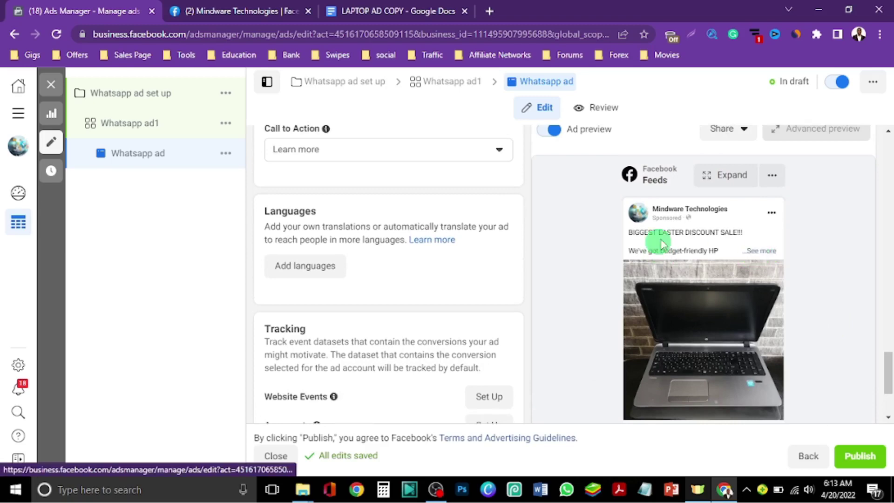
scroll(812, 307, down, 3)
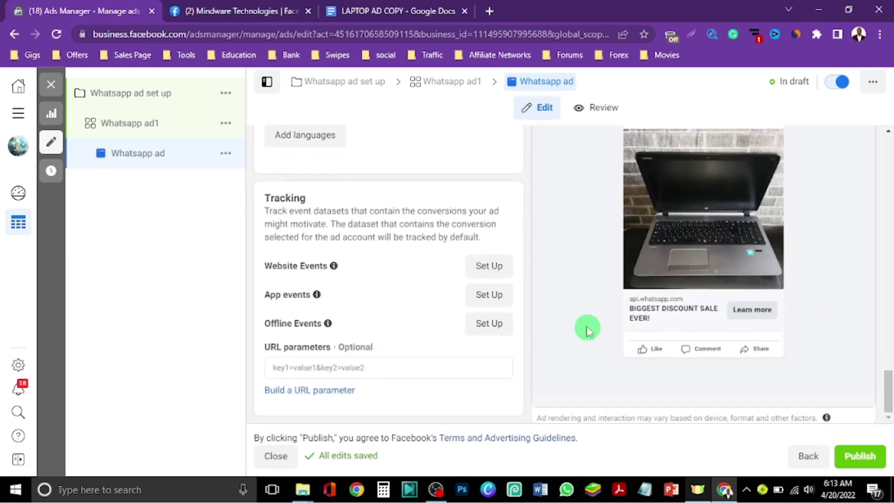
scroll(848, 313, up, 1)
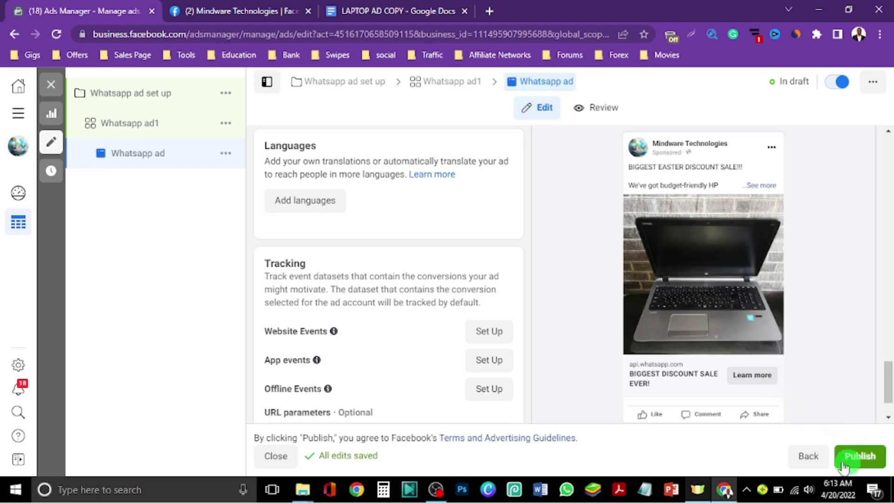
click(860, 462)
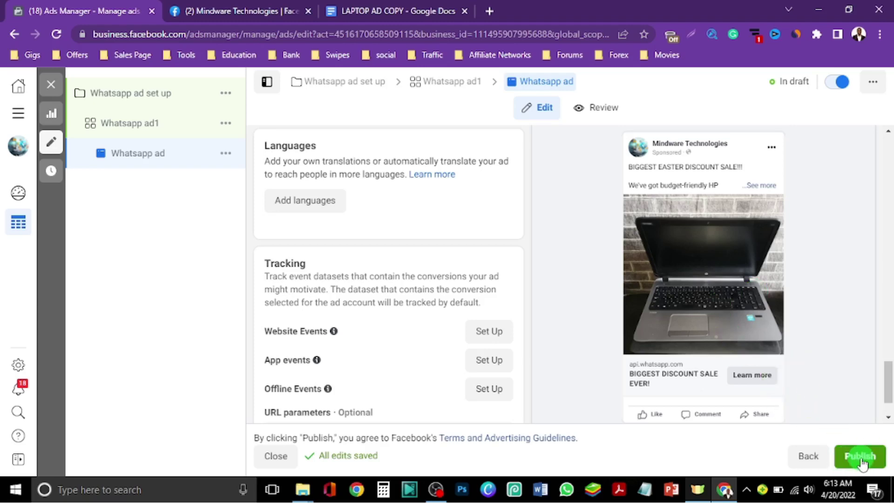